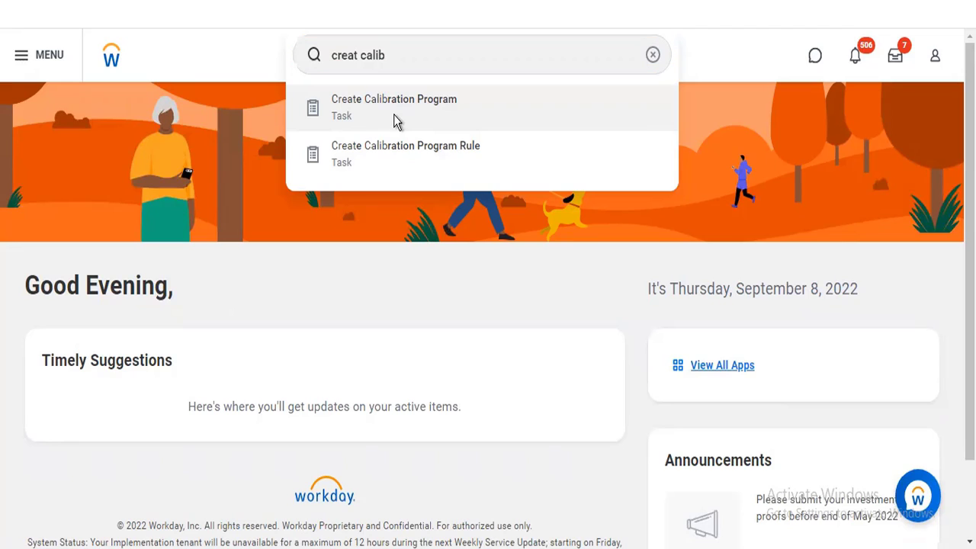
Step: Open the Create Calibration Program task and set Applies To to the Director Level rule
click(394, 121)
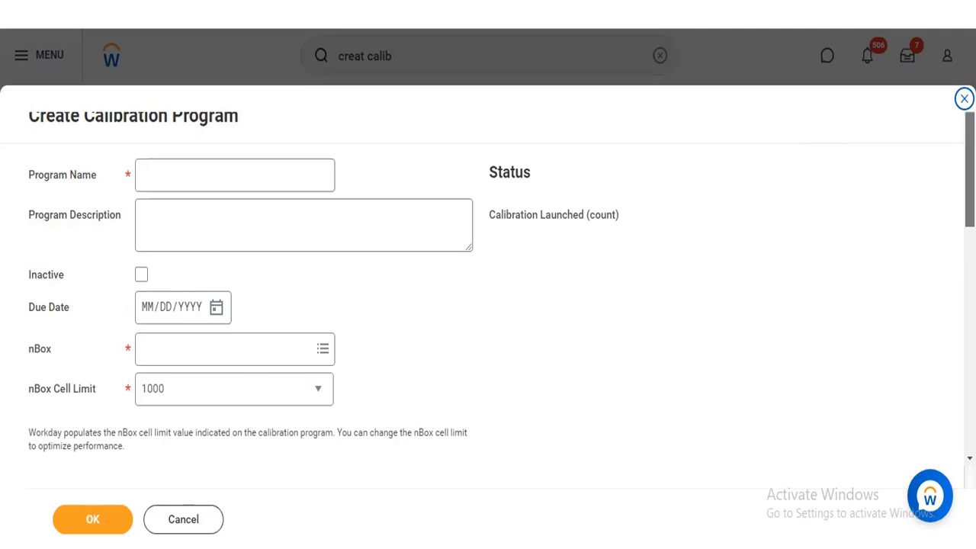
scroll(460, 327, down, 3)
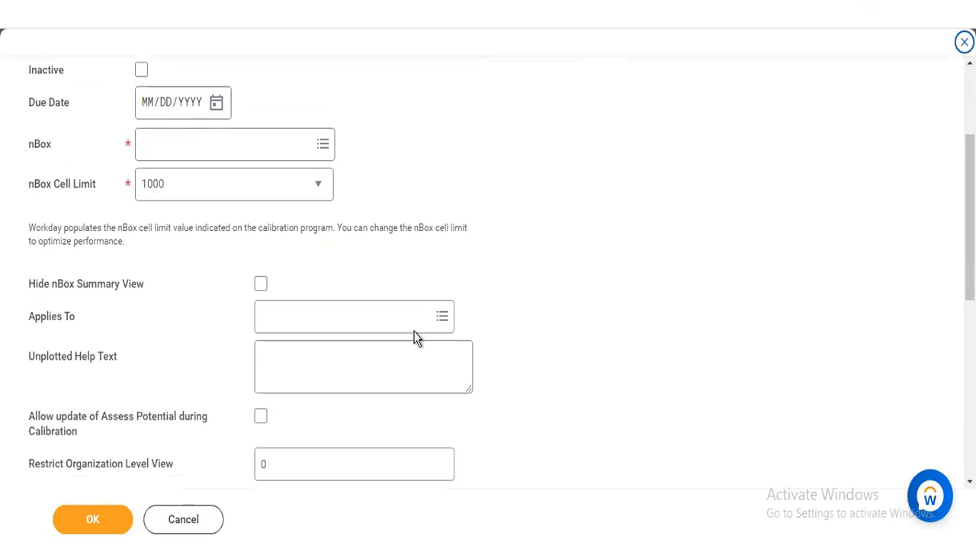
click(301, 312)
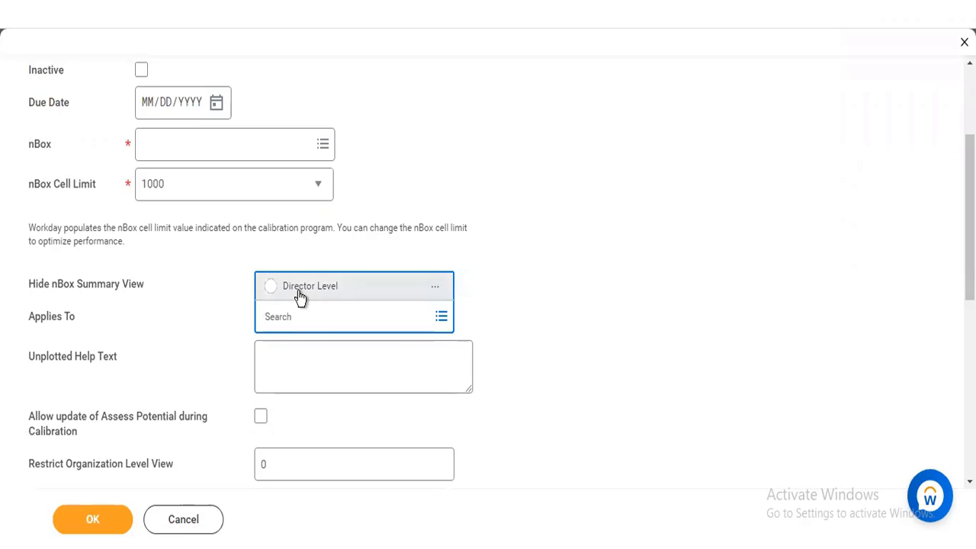
click(298, 293)
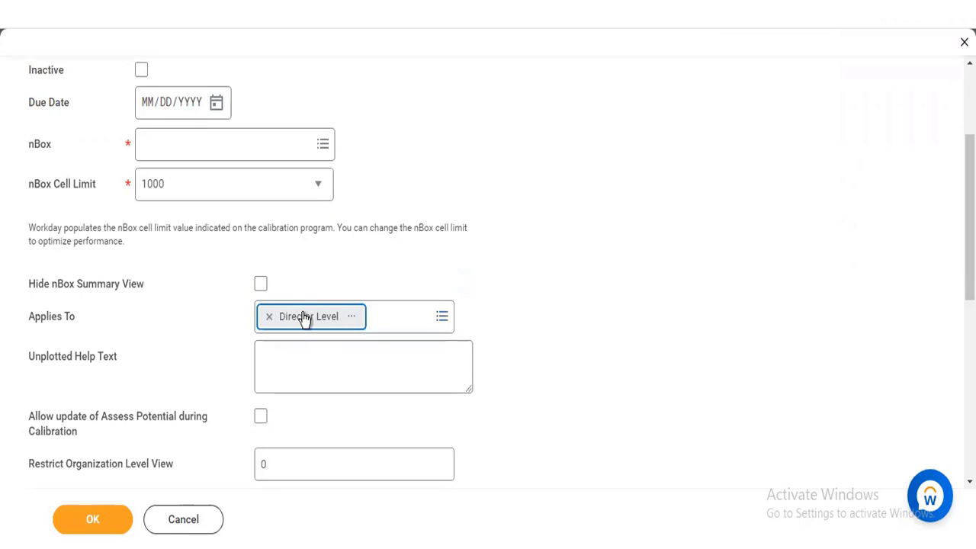
Step: Open the selected Director Level rule in a new tab to examine its conditions
right_click(303, 317)
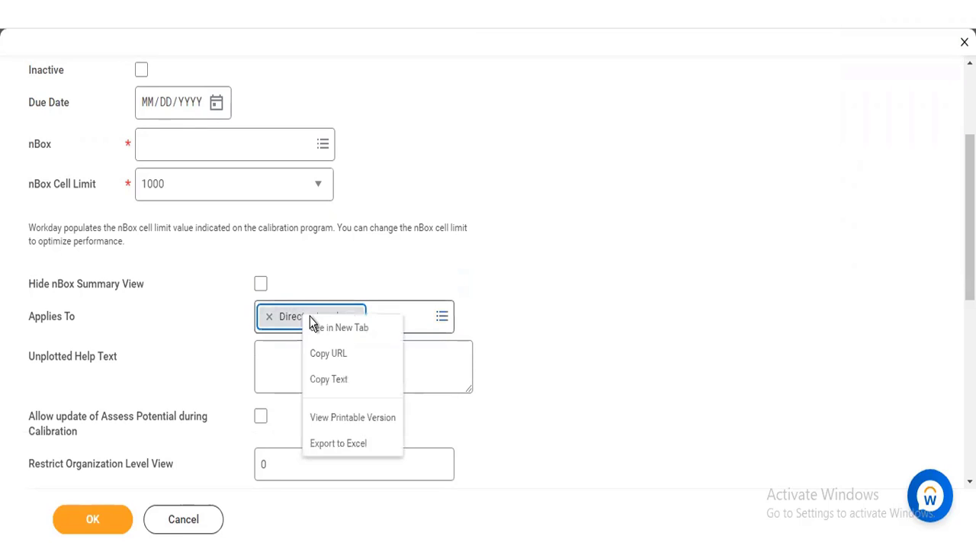
click(339, 319)
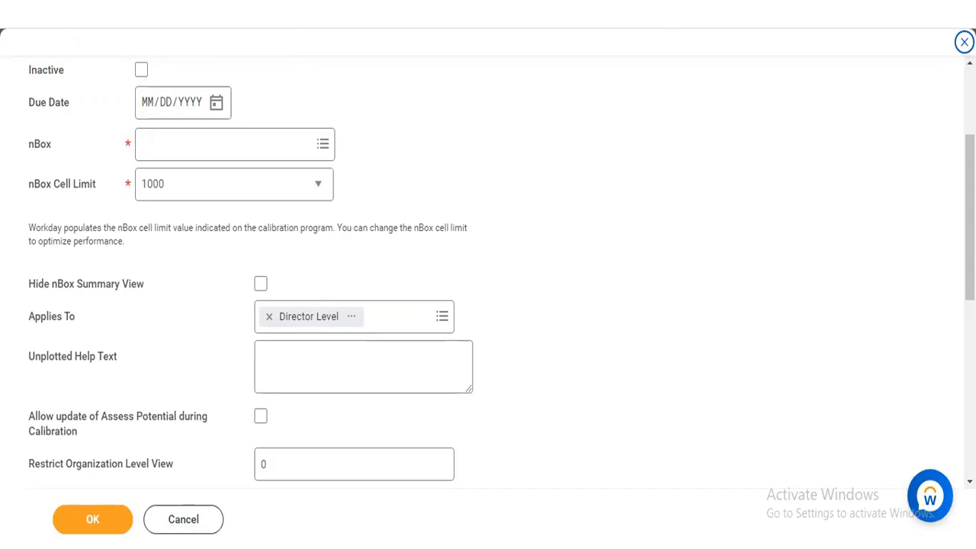
drag(969, 183, 969, 99)
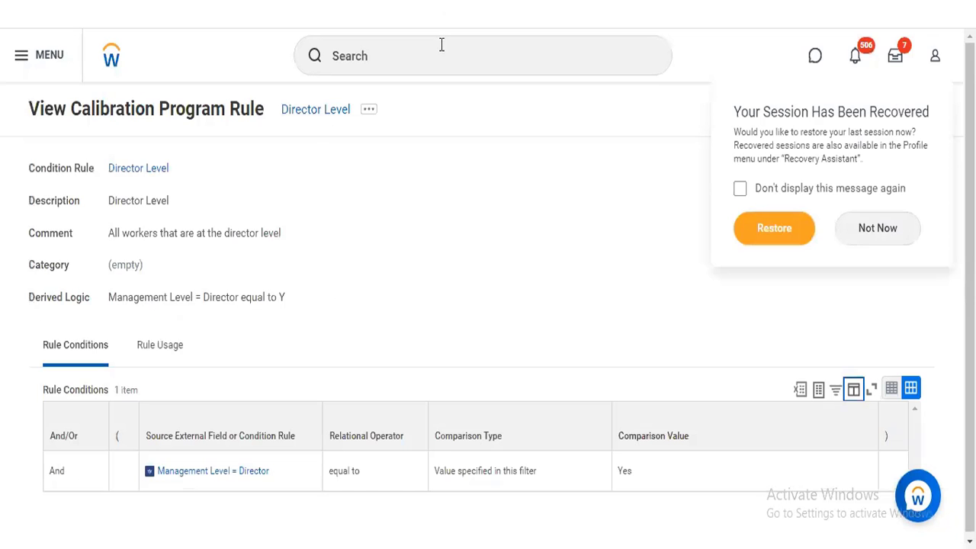
Step: Search for "creat calib" from the Director Level rule page and open the Create Calibration Program Rule task
click(441, 51)
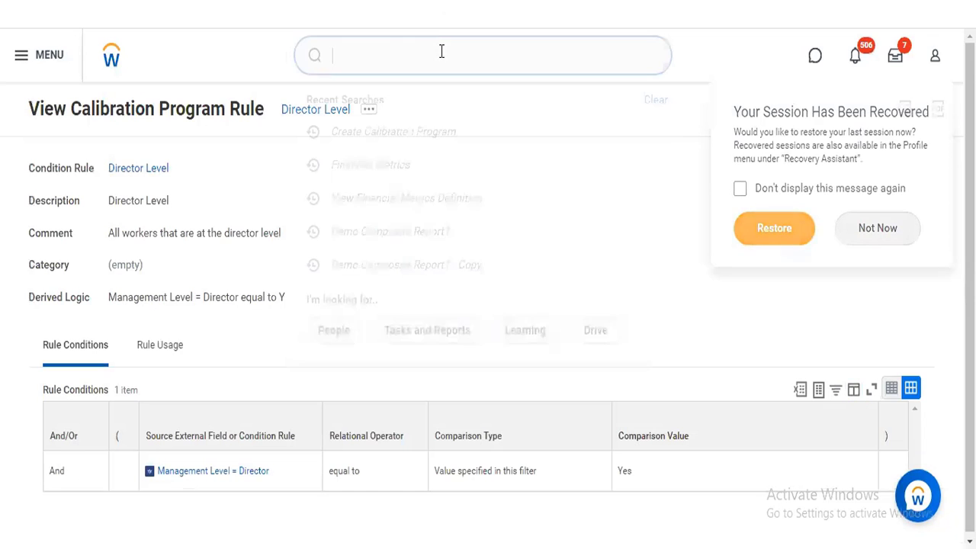
text(creat calib)
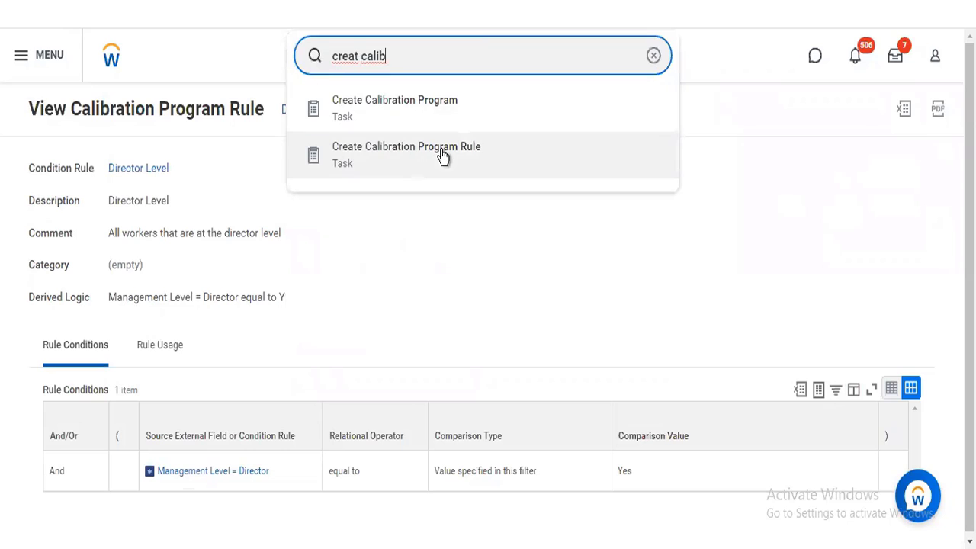
click(441, 150)
click(442, 155)
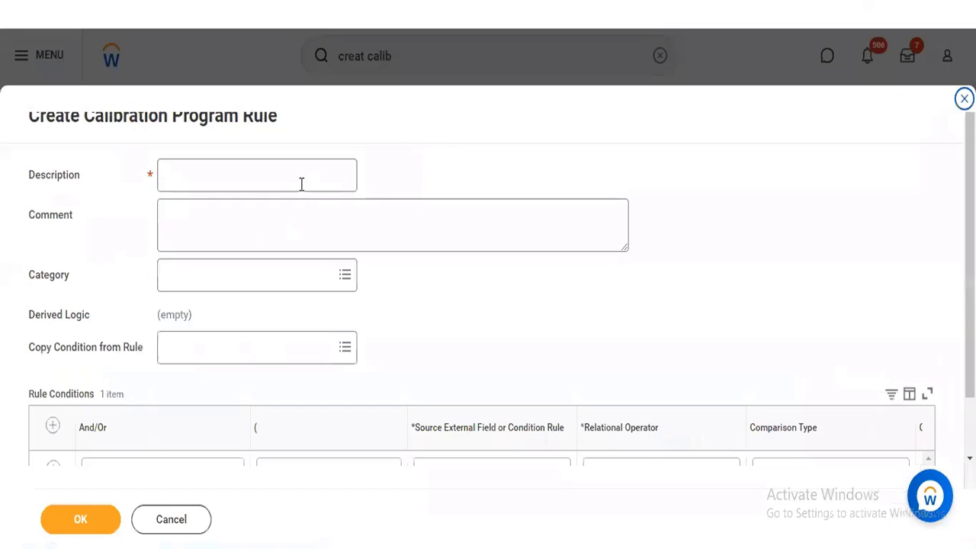
Step: Enter the rule description "Hire Date greater than 6 month ago and currently active"
click(301, 184)
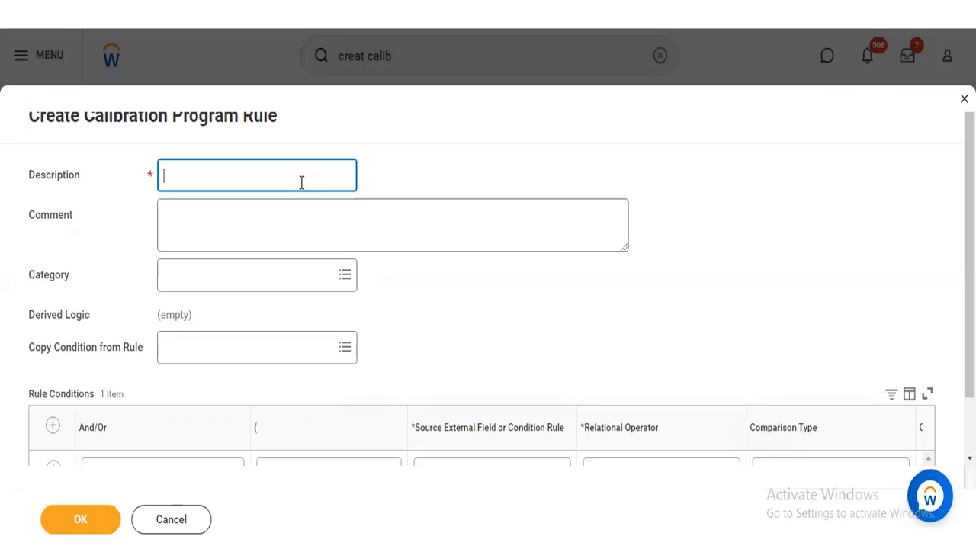
text(Hire Date greater than)
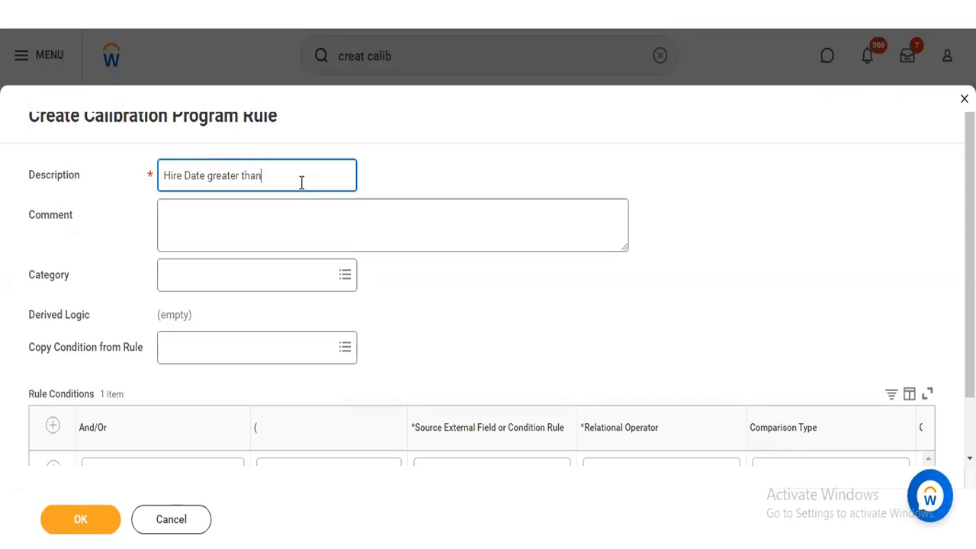
text( 6 months)
text(ago and currentl)
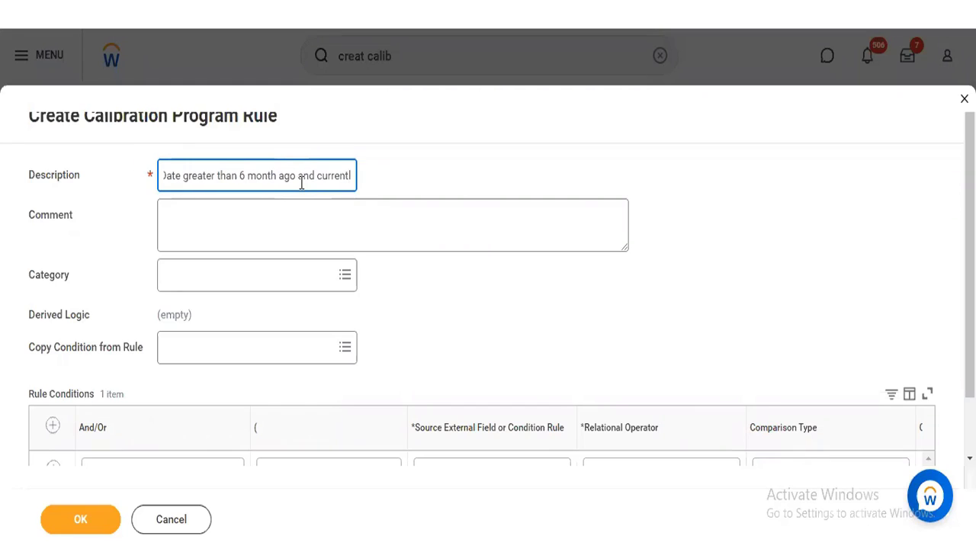
text(y active)
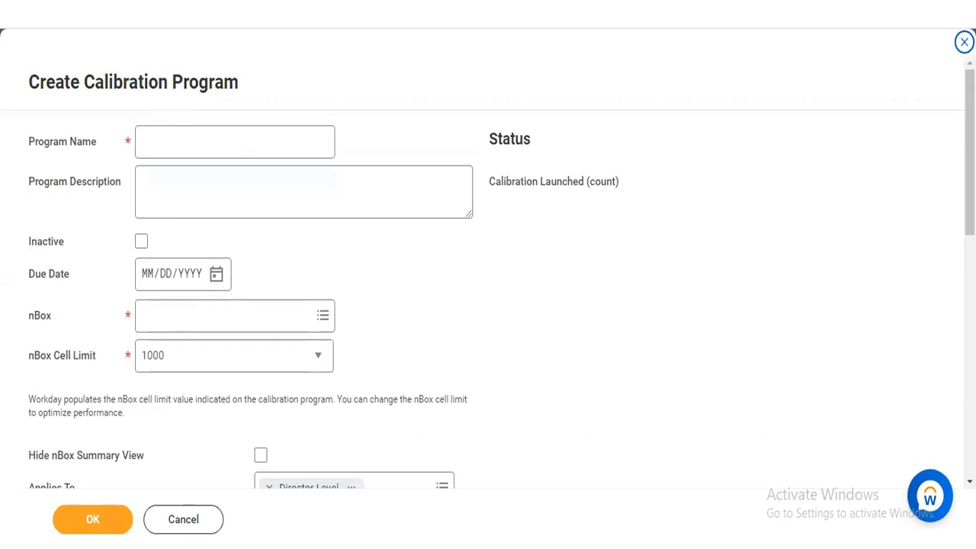
Step: Set the first rule condition's source external field to Currently Active and check that field's details
scroll(941, 279, down, 2)
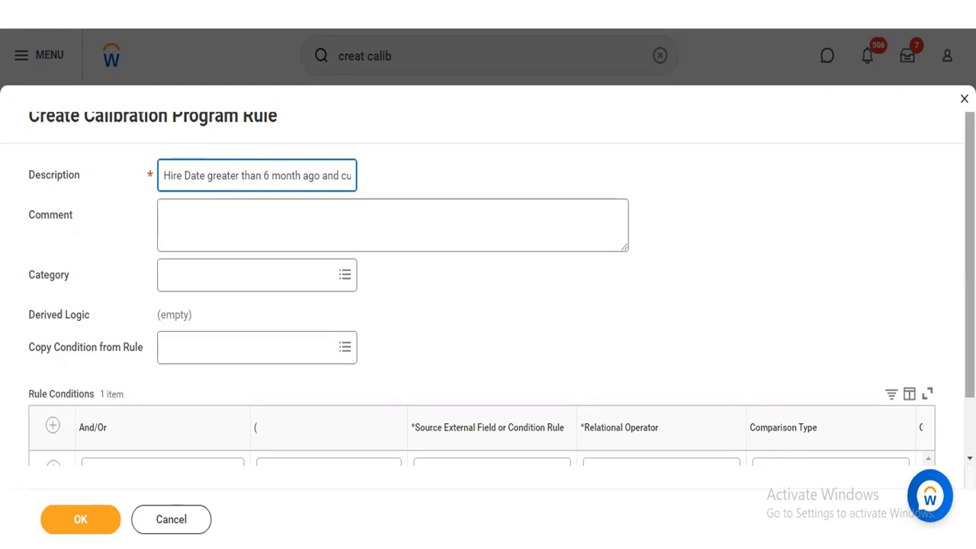
drag(970, 255, 970, 313)
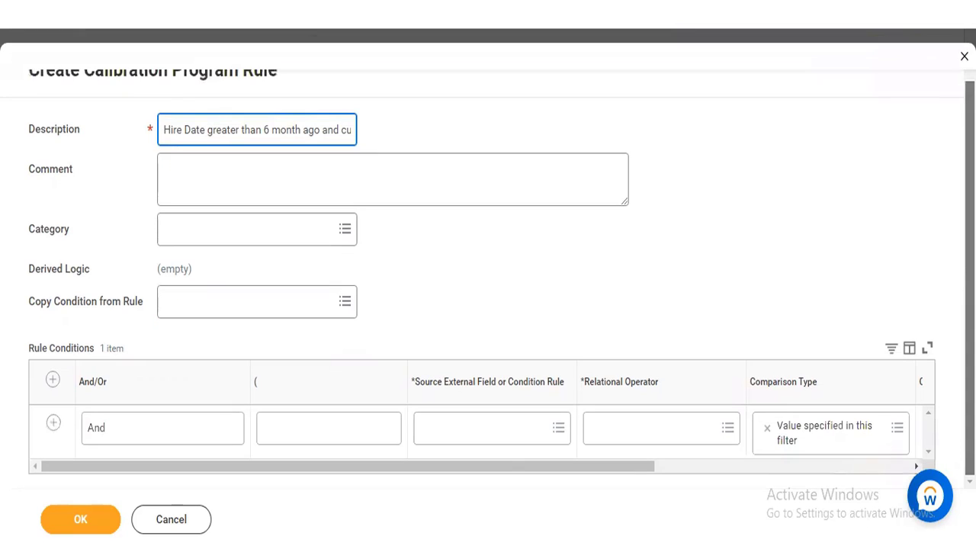
click(476, 432)
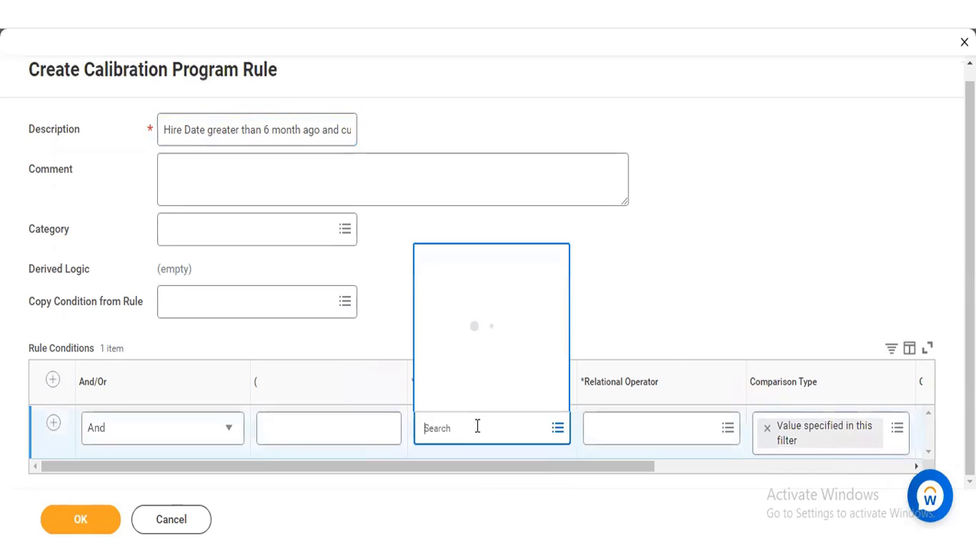
text(cu)
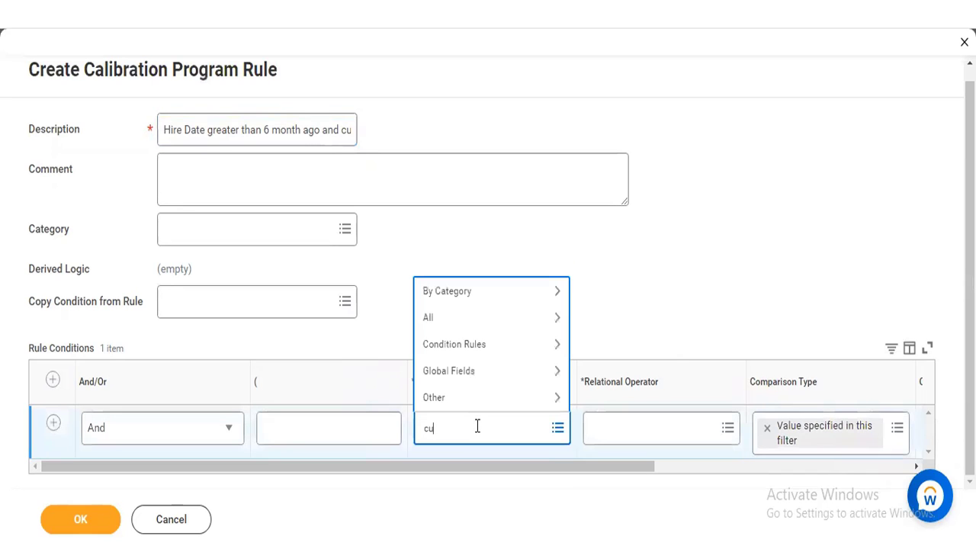
text(rrently active)
key(Return)
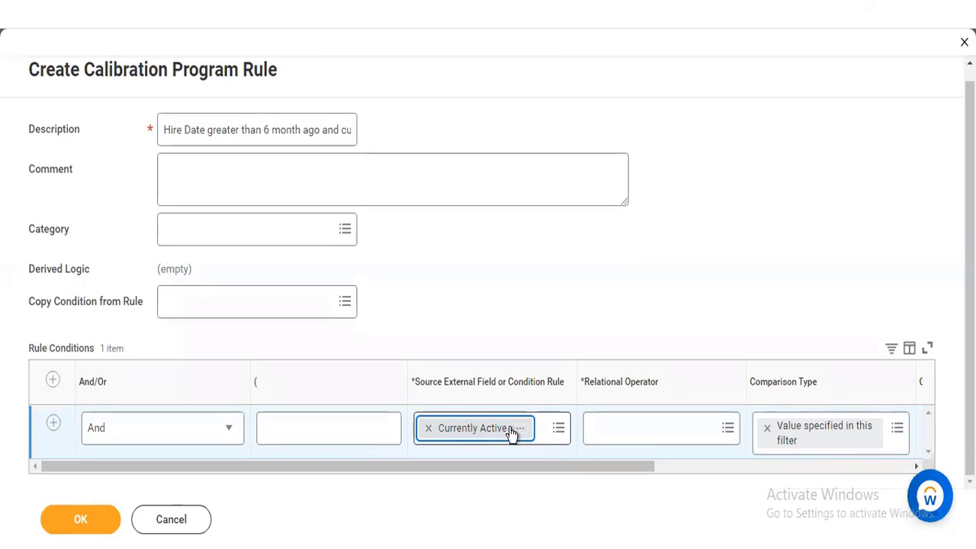
click(519, 431)
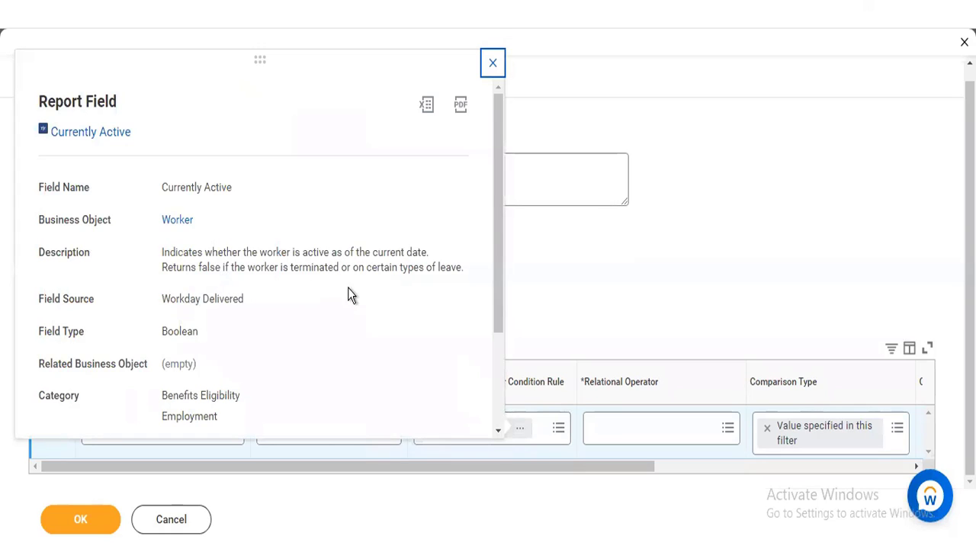
click(506, 277)
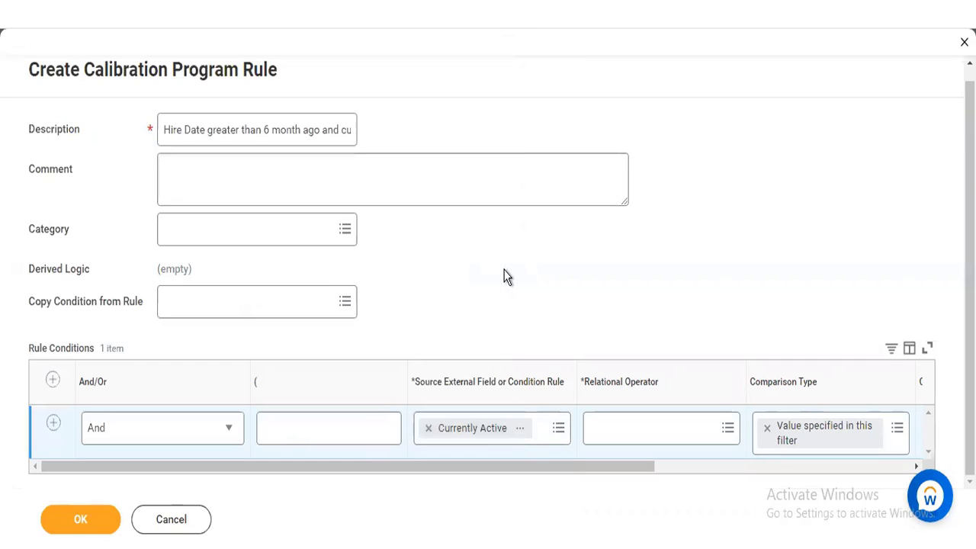
Step: Set the Currently Active condition's relational operator to "equal to" and enable its comparison value
click(617, 430)
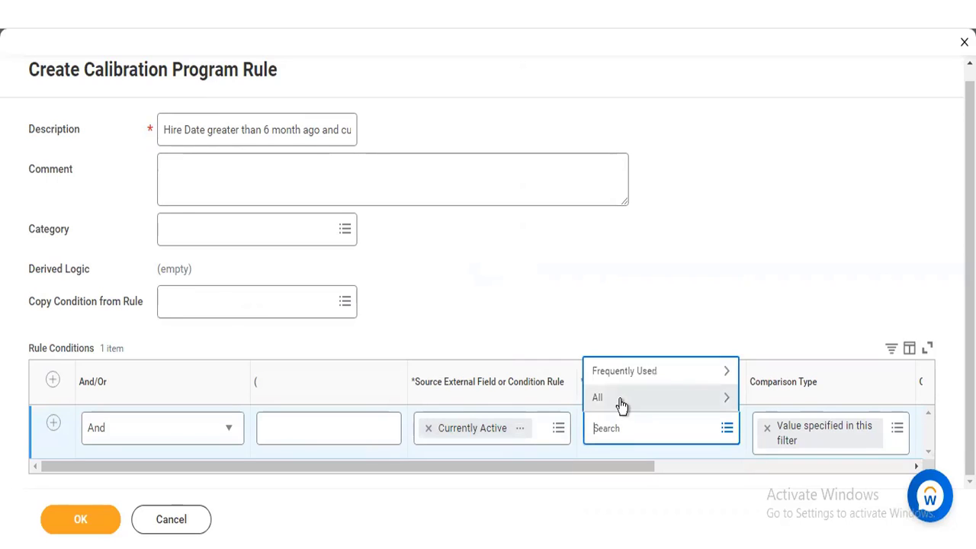
click(621, 403)
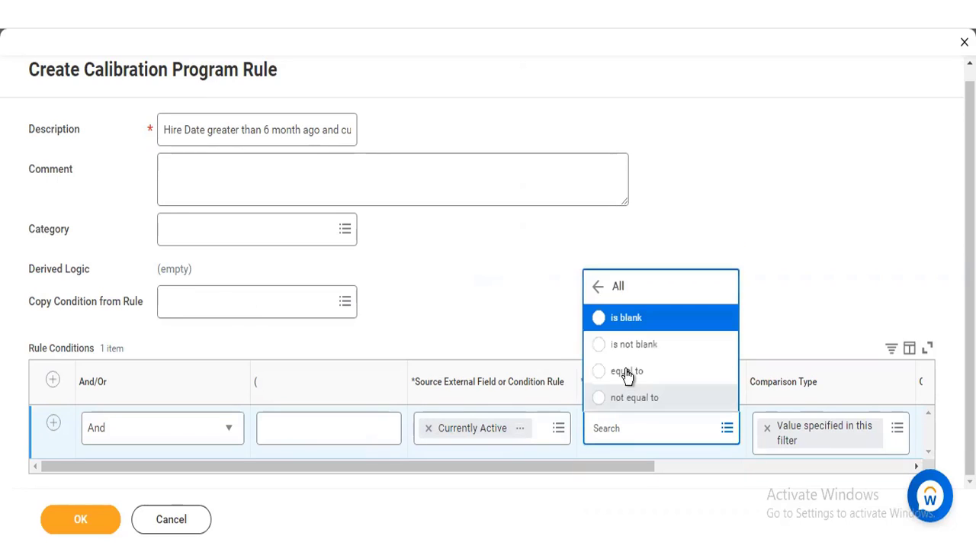
click(626, 372)
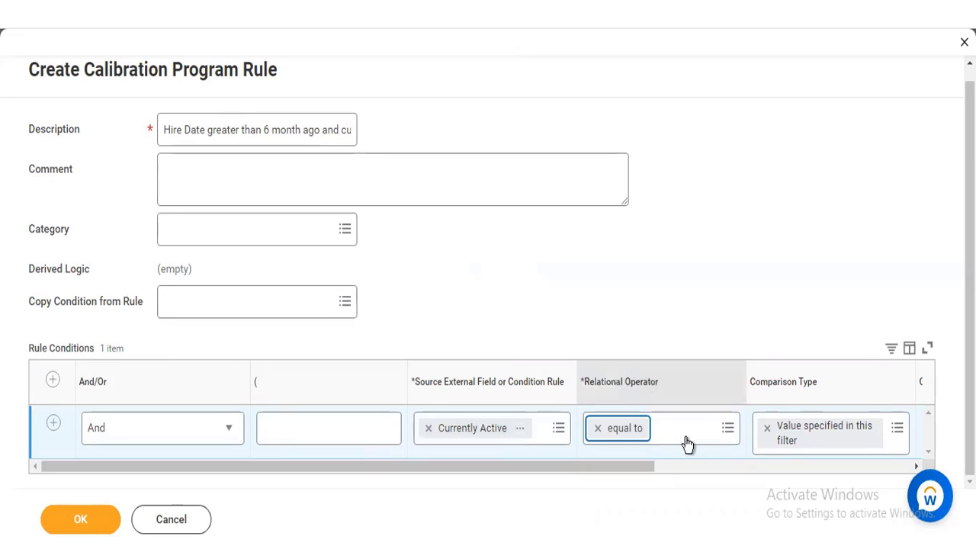
click(704, 468)
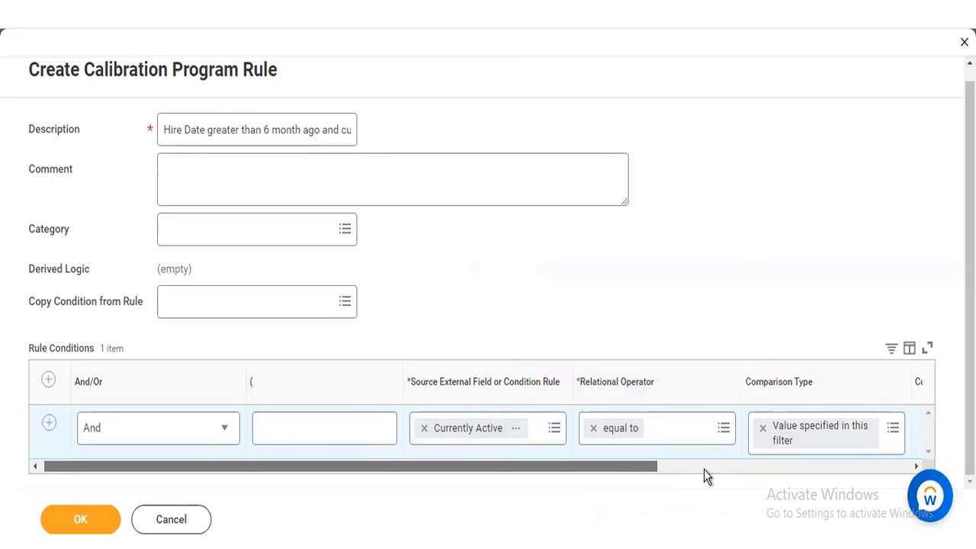
drag(704, 469, 706, 466)
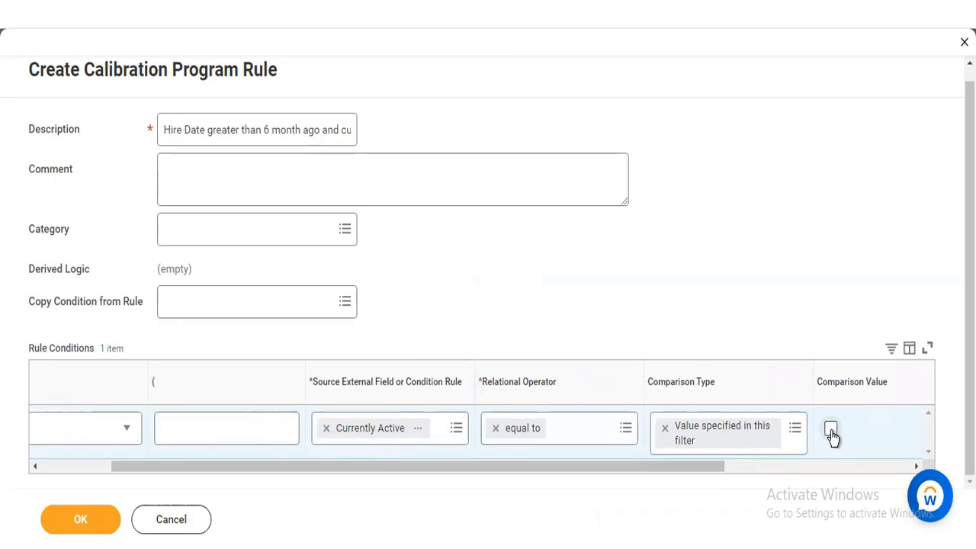
click(832, 431)
drag(379, 466, 308, 463)
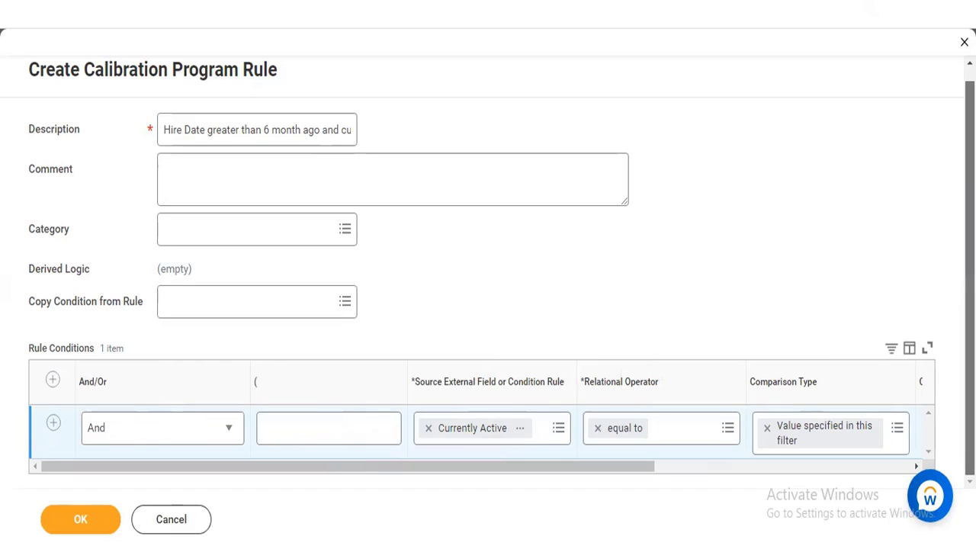
click(435, 385)
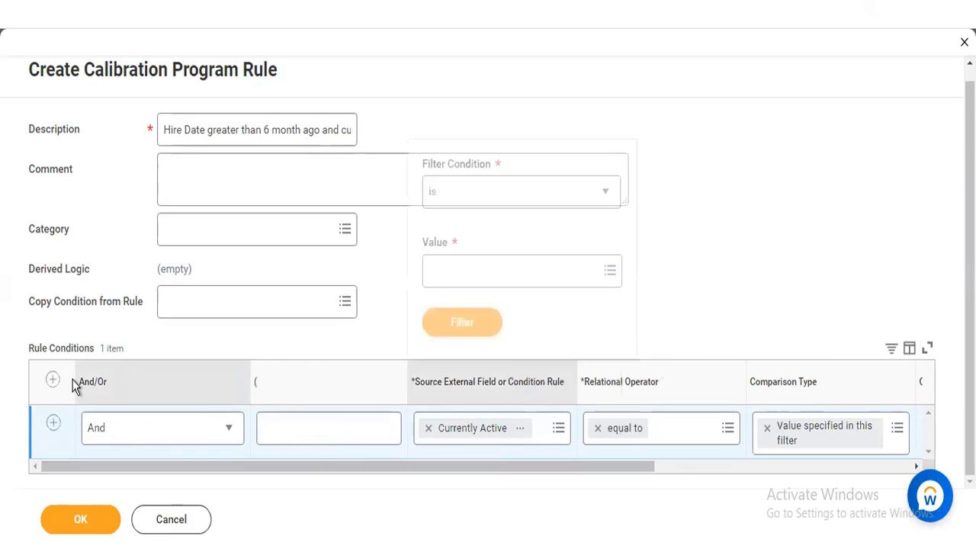
click(363, 340)
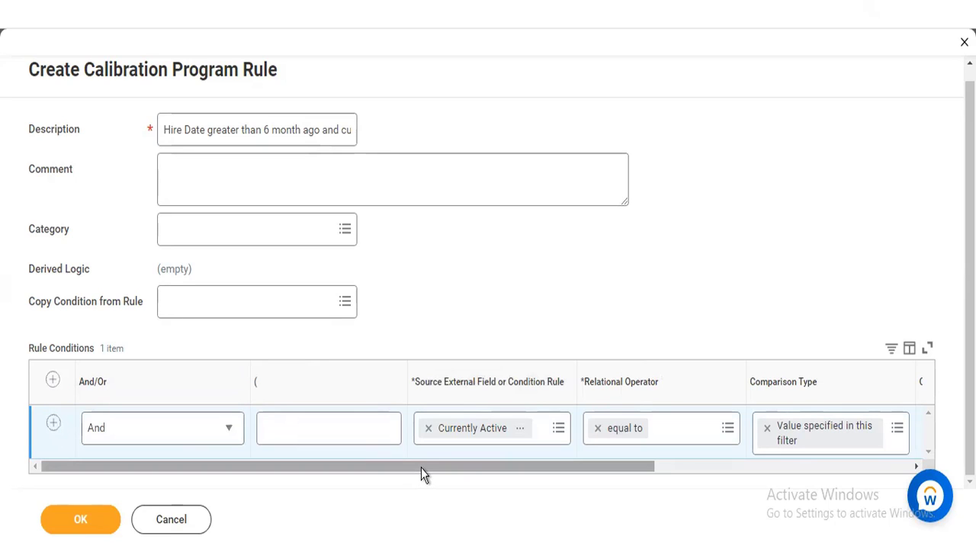
Step: Review the field source in the Currently Active field's details and add a second rule condition row
click(519, 431)
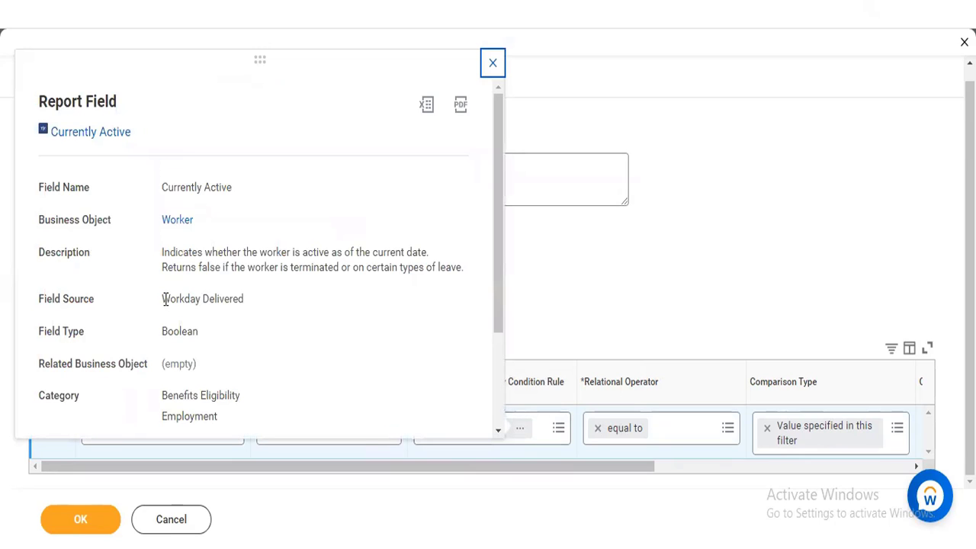
drag(162, 299, 255, 304)
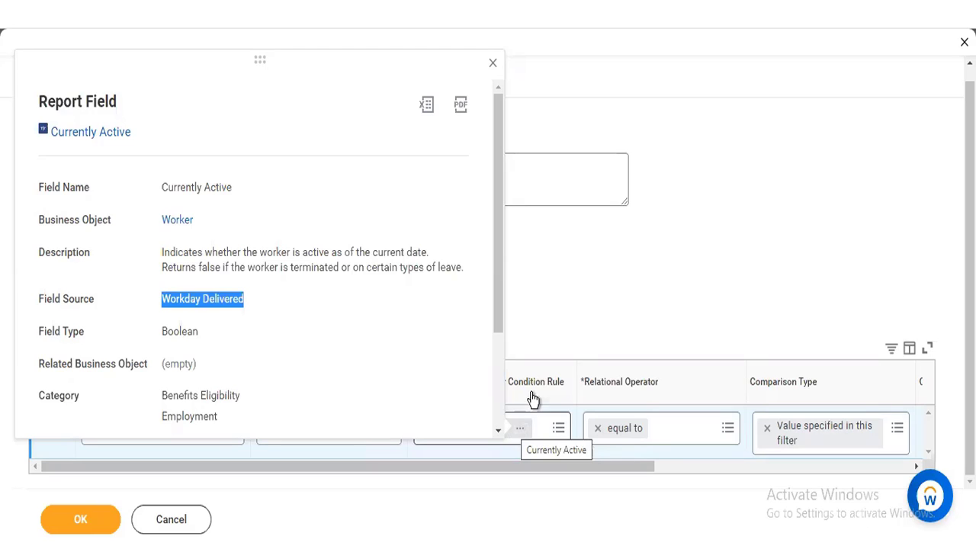
click(565, 304)
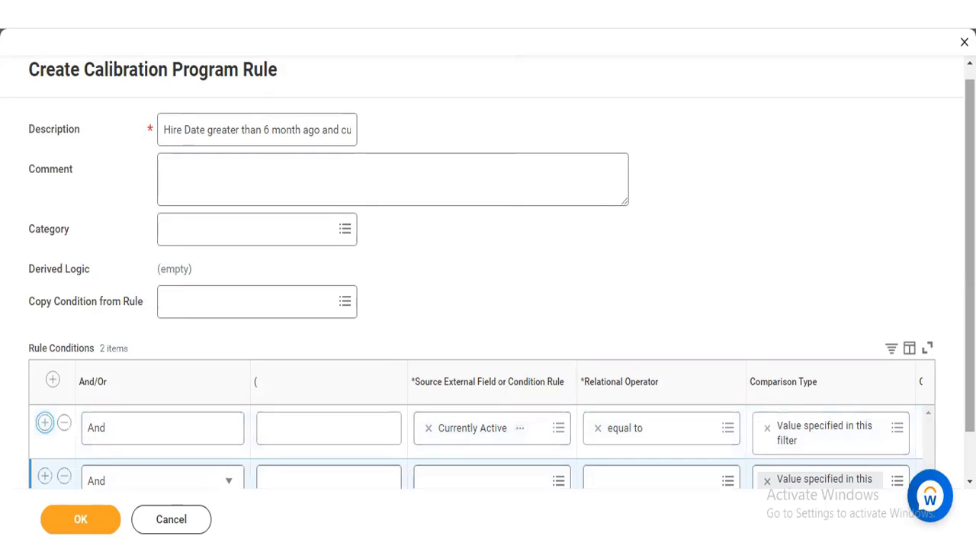
Step: Set the second rule condition's source external field to the date-type Hire Date after checking that field's details
drag(970, 272, 873, 320)
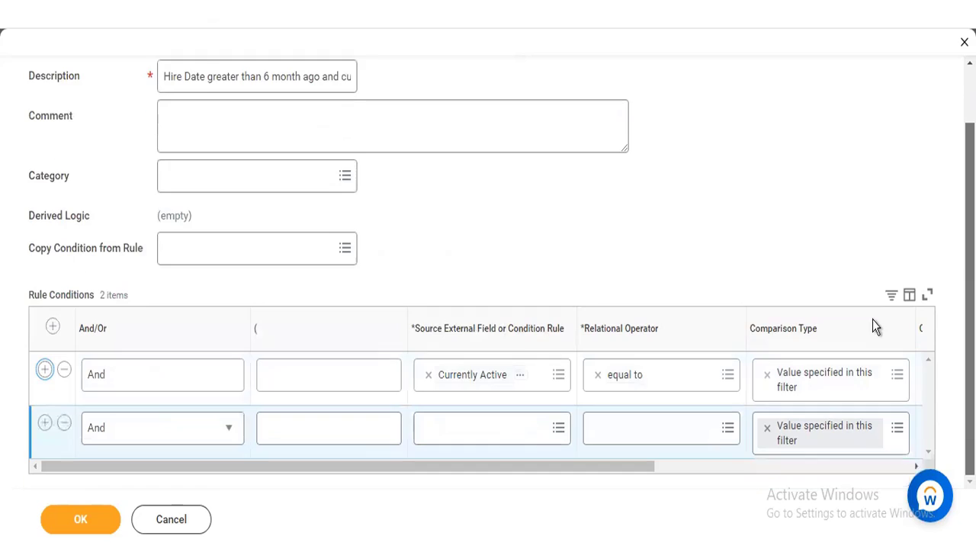
click(492, 433)
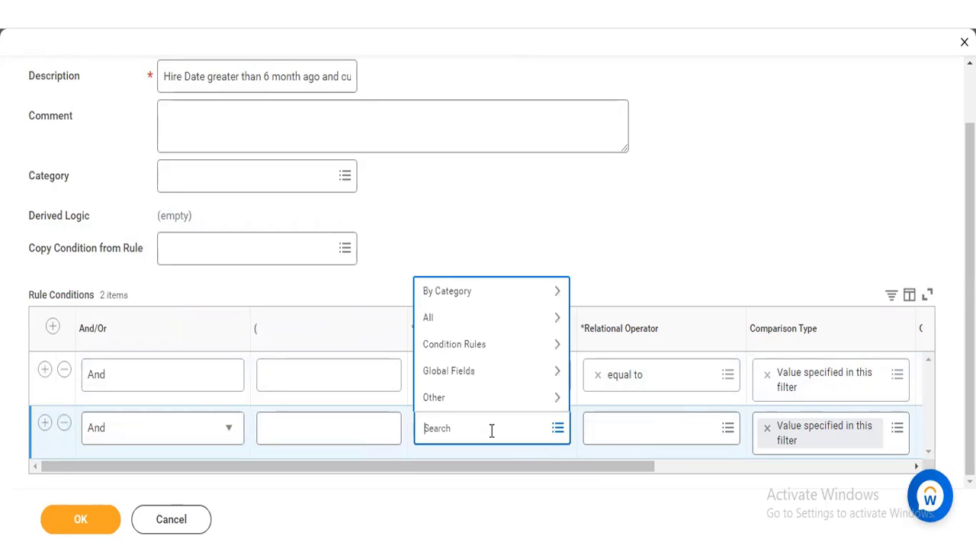
text(hire date4)
key(BackSpace)
key(Return)
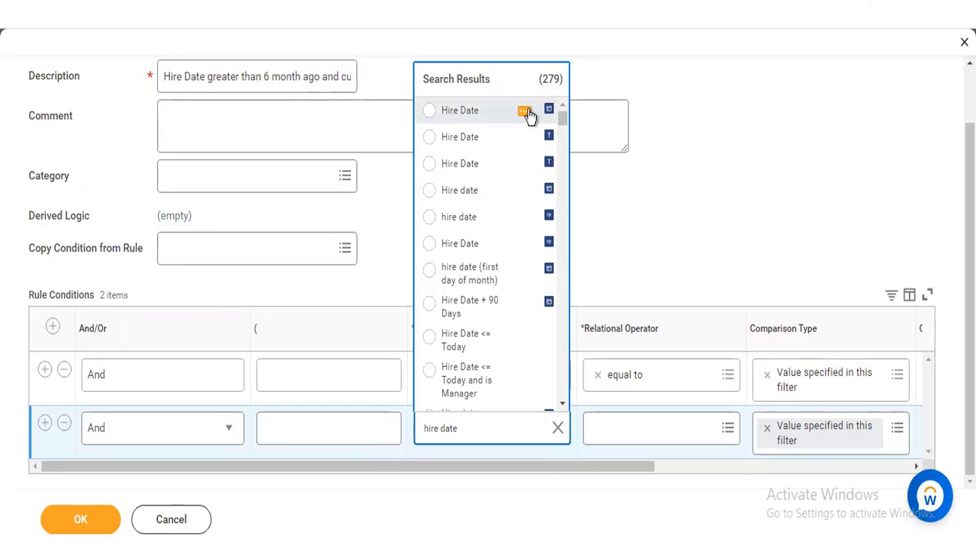
click(525, 113)
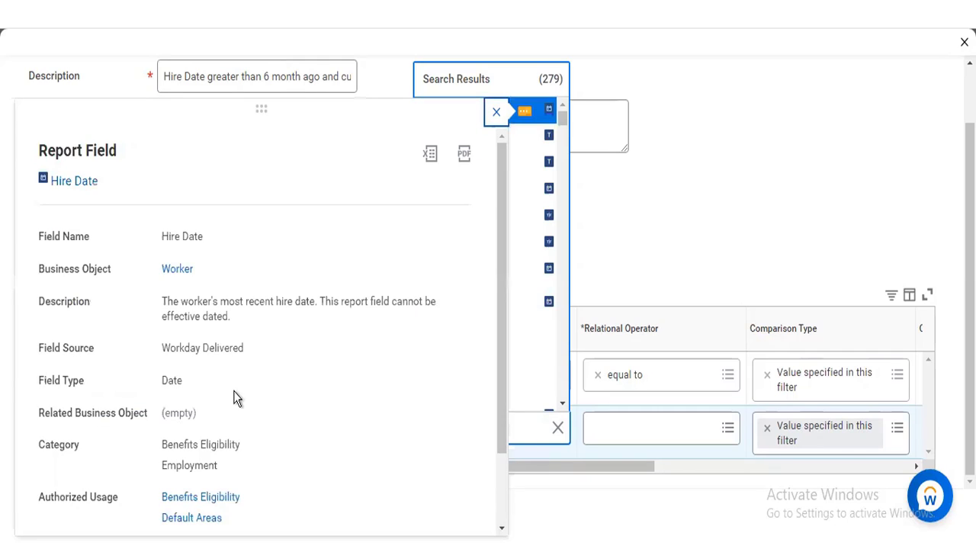
click(537, 121)
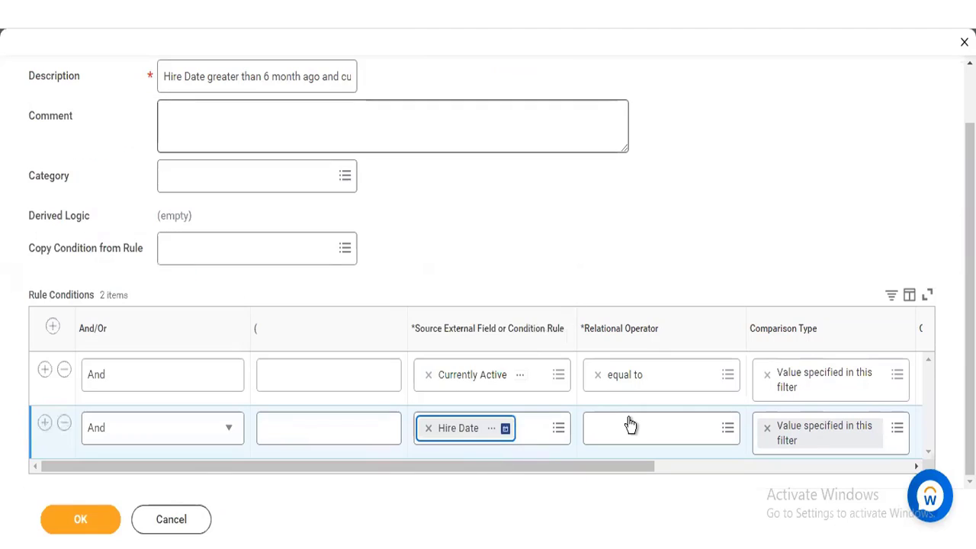
Step: Set the Hire Date condition's relational operator to "greater than" and bring its comparison value into view
click(667, 436)
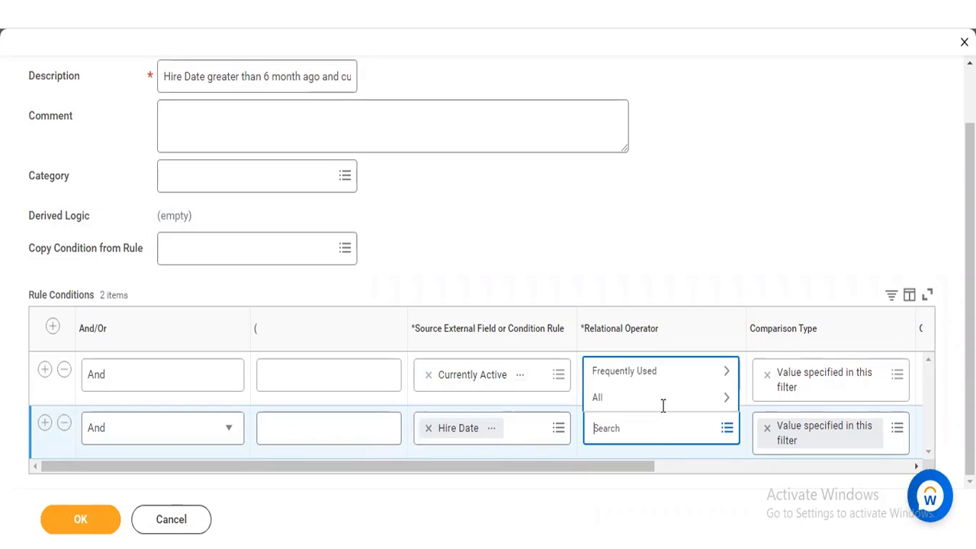
click(665, 410)
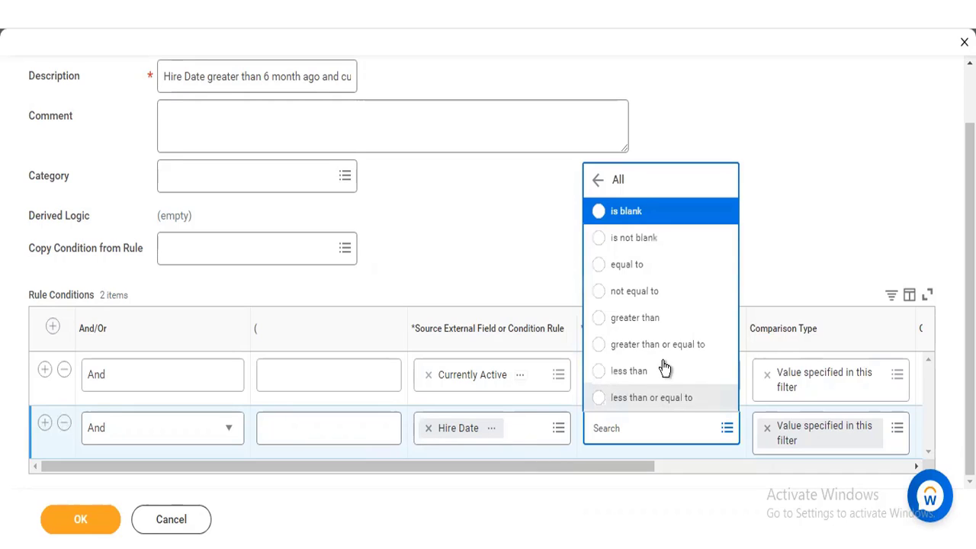
click(653, 321)
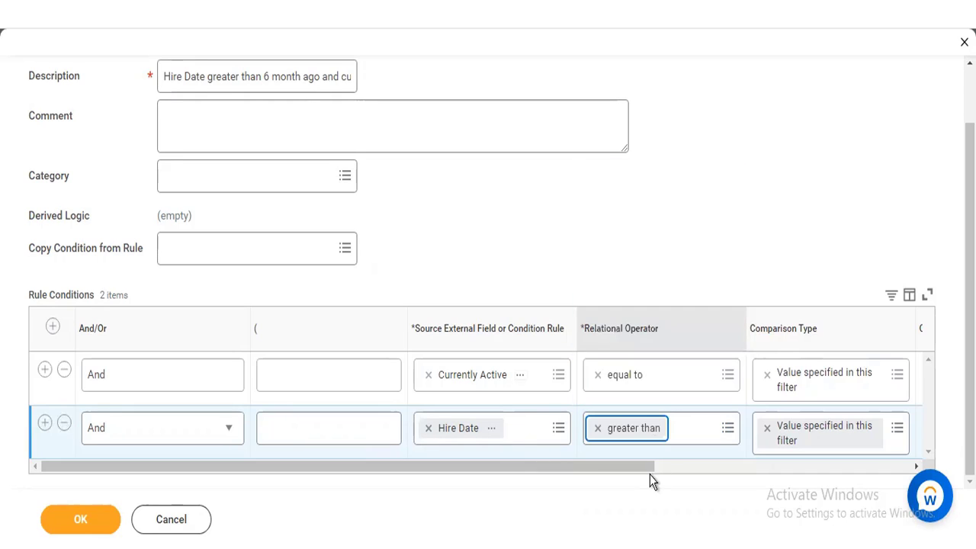
drag(637, 467, 744, 473)
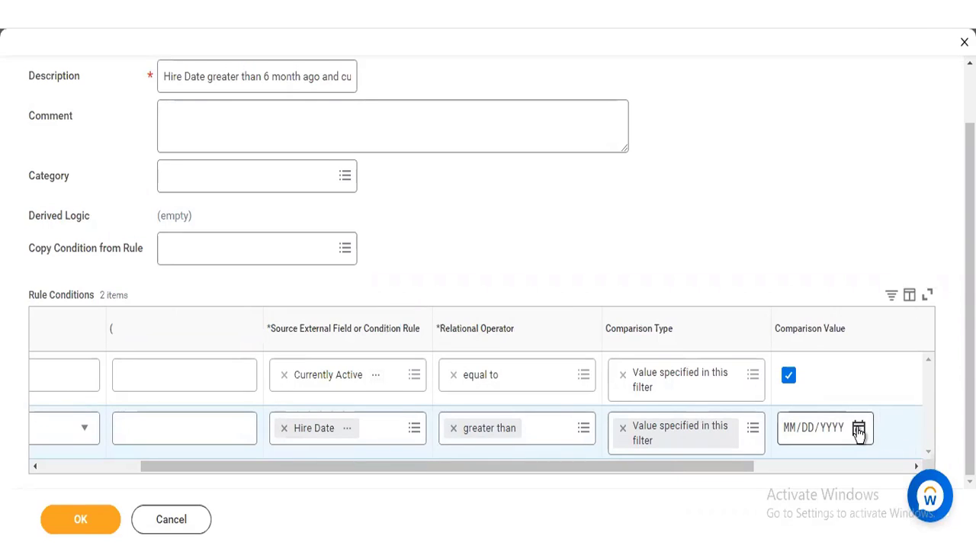
click(859, 429)
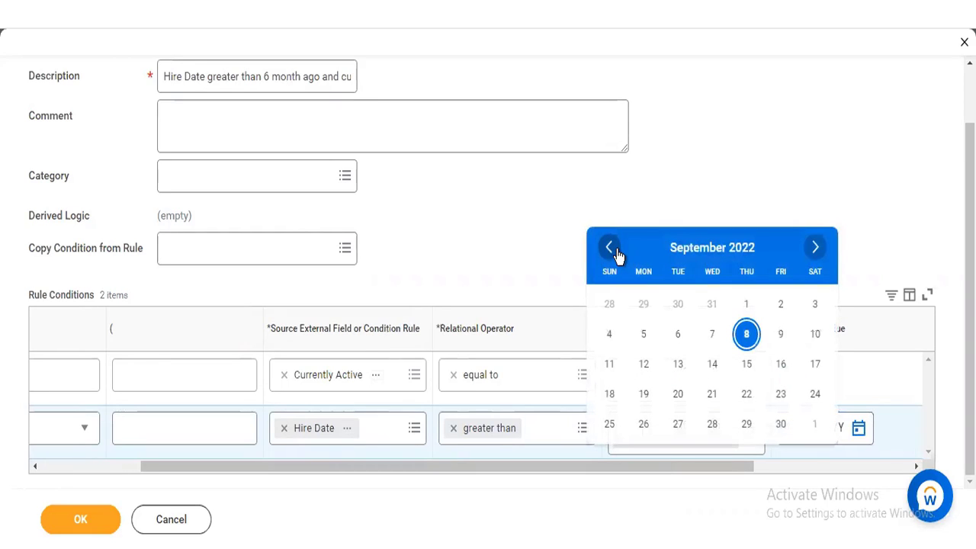
click(610, 248)
click(610, 248)
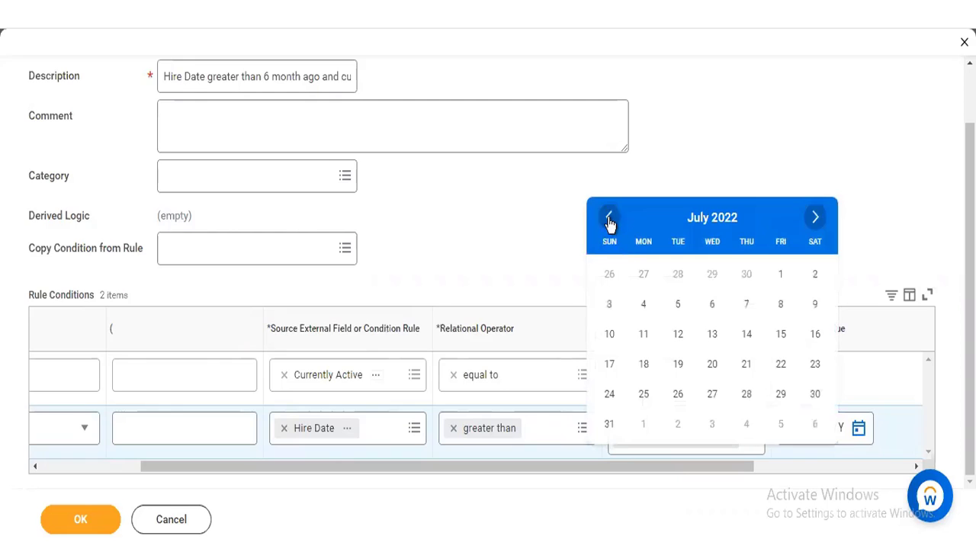
double_click(609, 219)
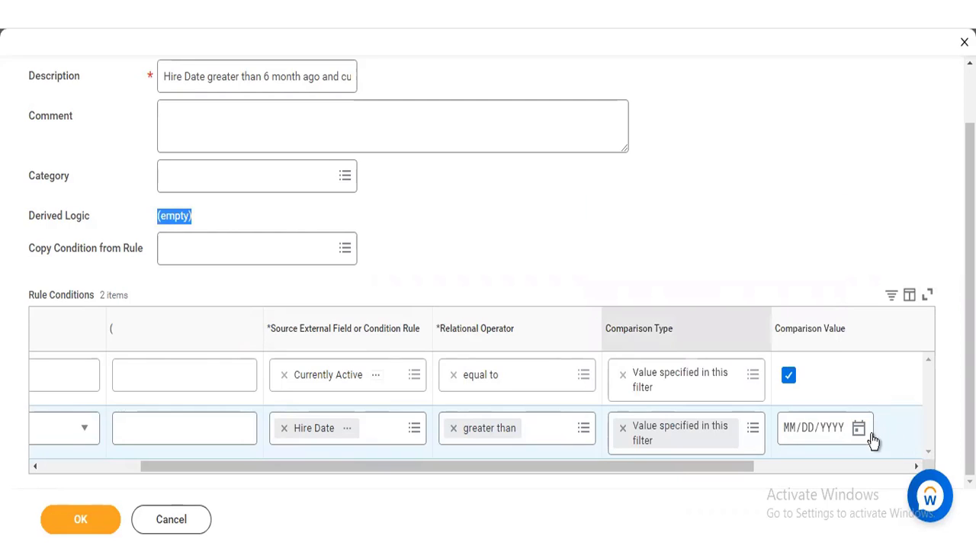
click(793, 431)
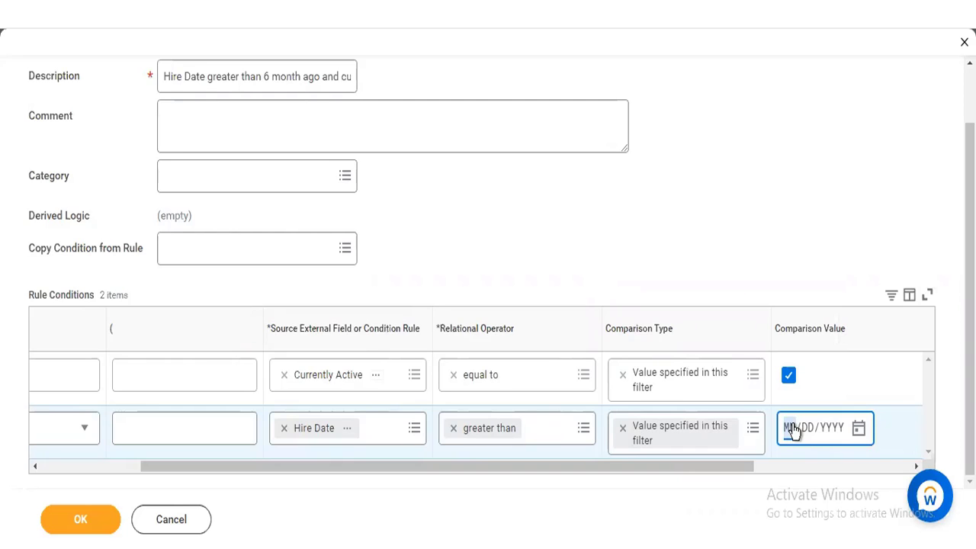
click(858, 430)
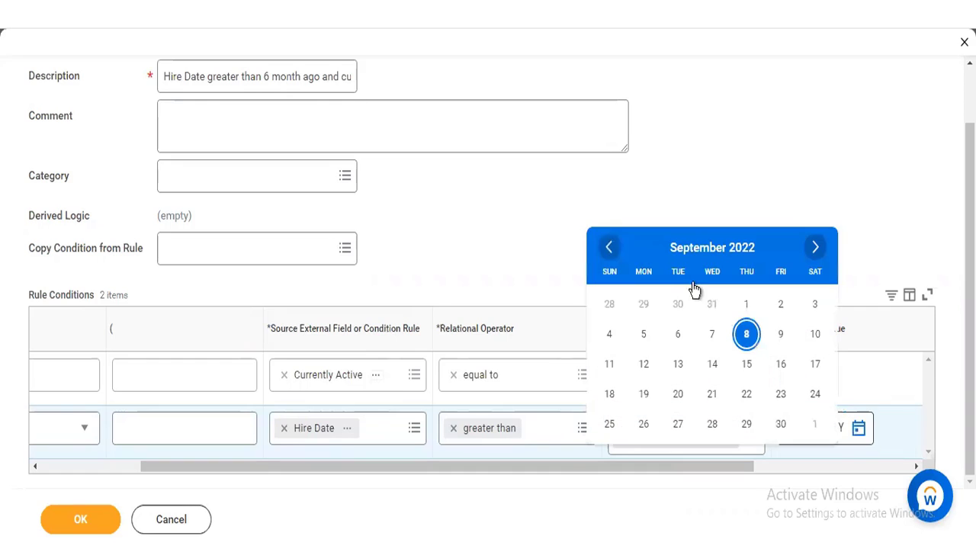
click(608, 247)
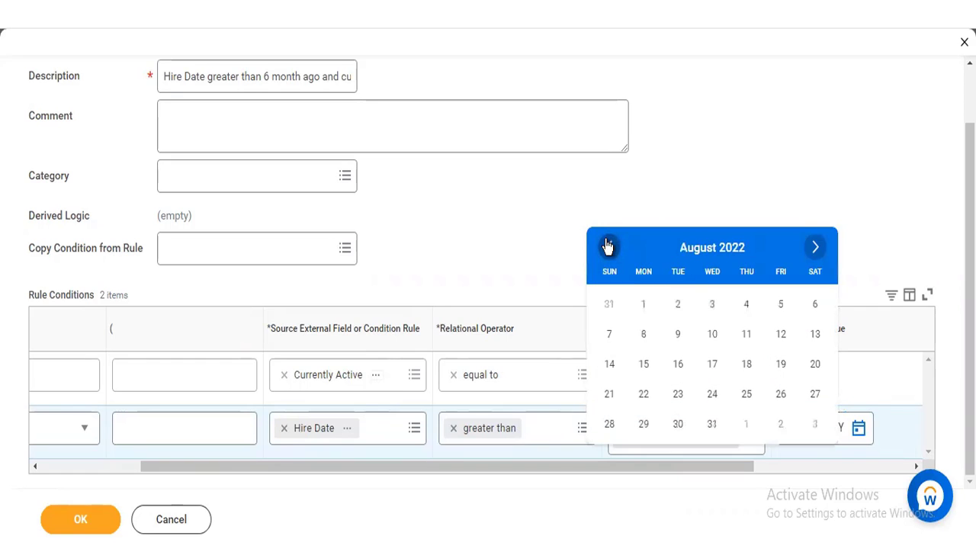
click(607, 246)
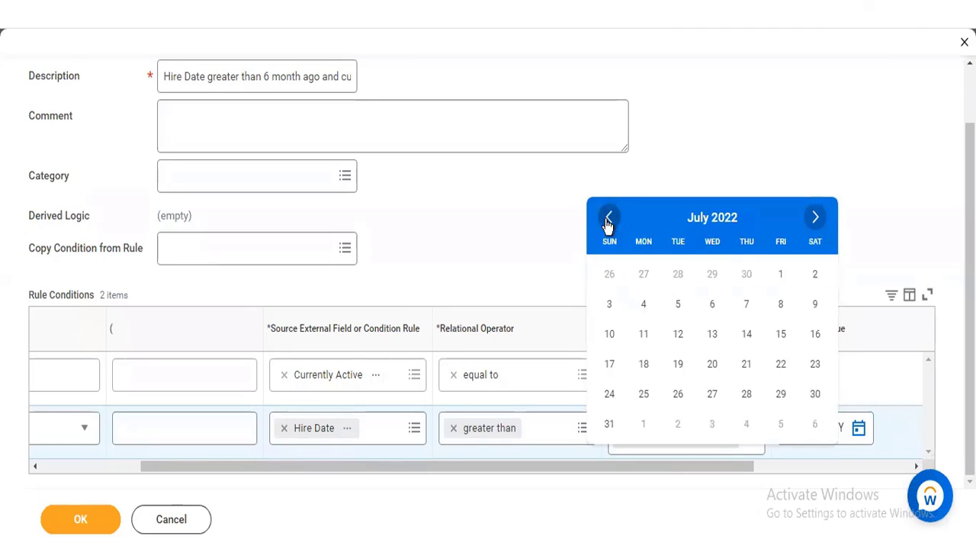
click(608, 220)
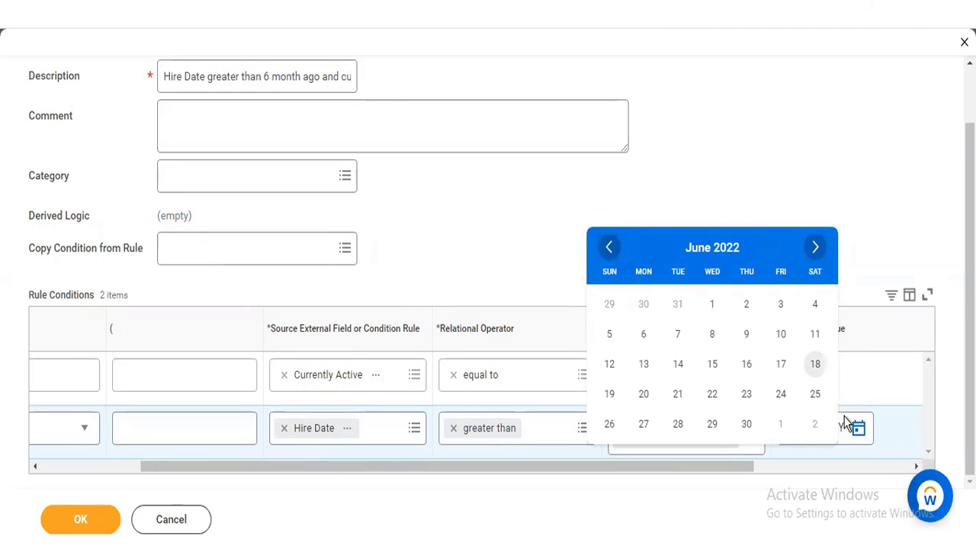
click(796, 433)
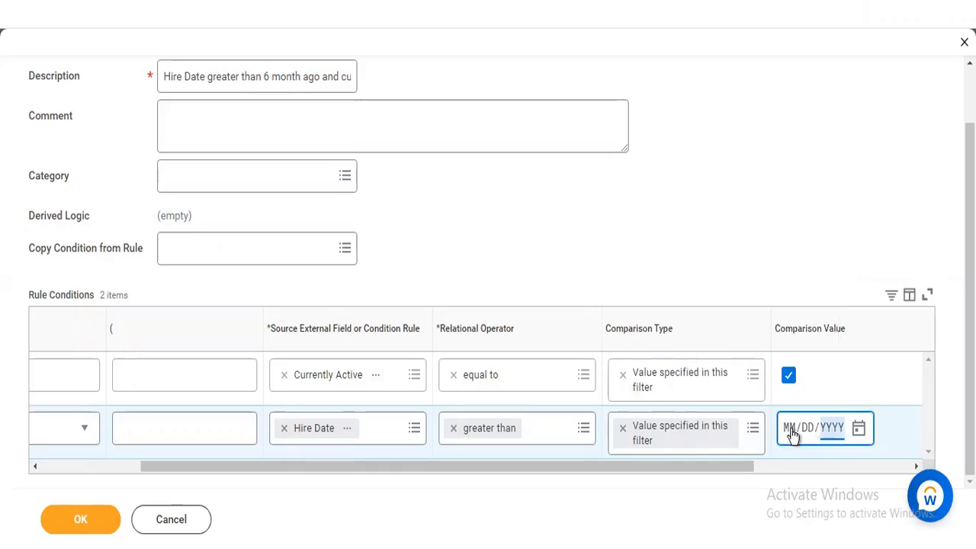
Step: Enter 03/08/2022 as the Hire Date condition's comparison value
click(790, 427)
text(03/)
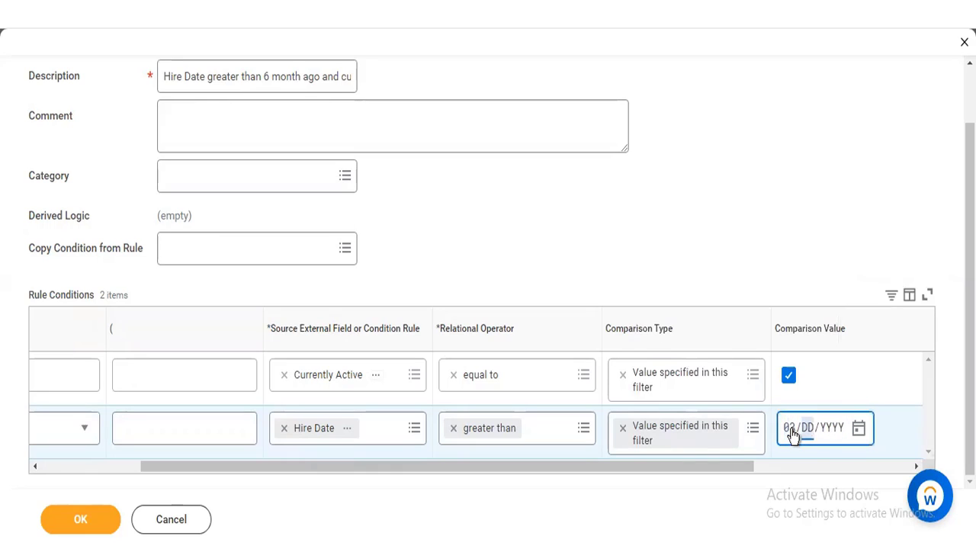
text(08/)
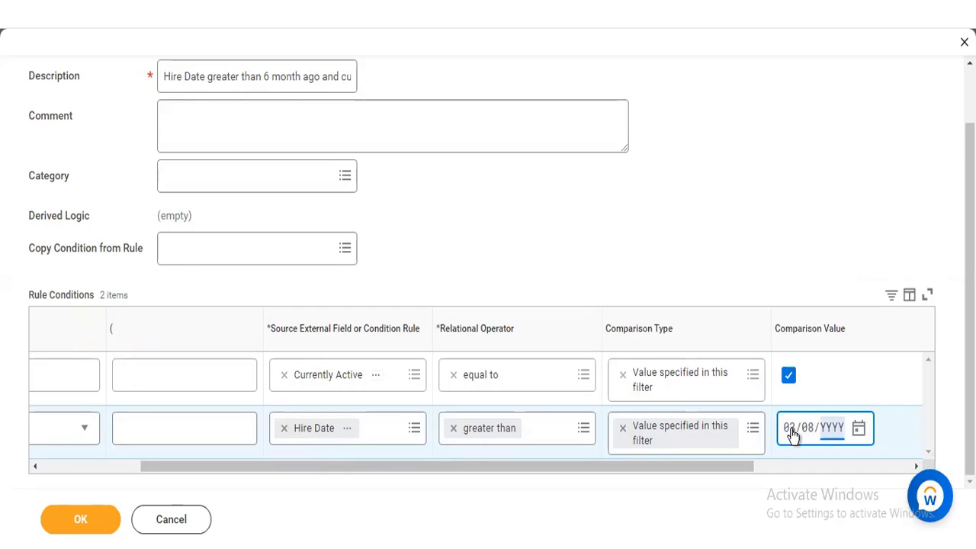
text(2022)
click(761, 139)
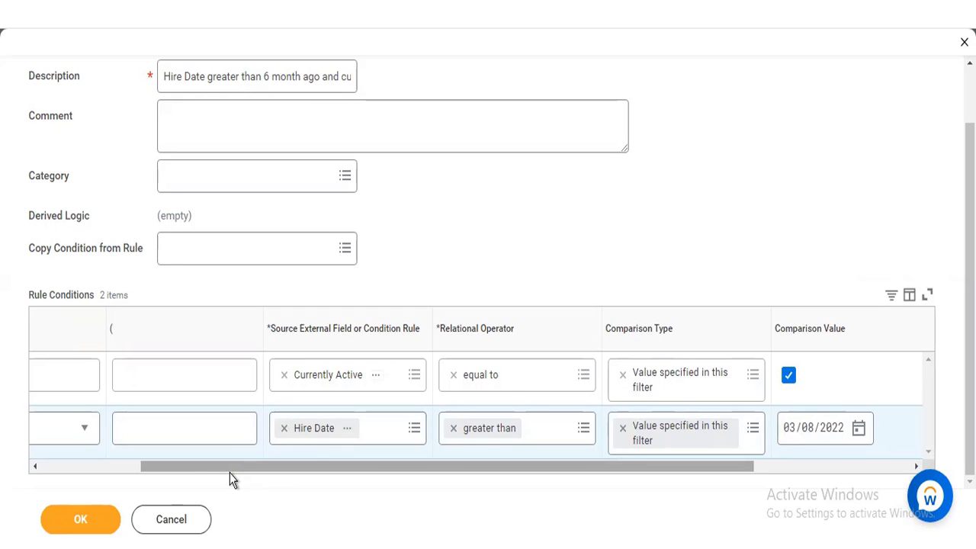
Step: Check both rule conditions, submit the calibration program rule, and review its saved details
drag(230, 471, 131, 474)
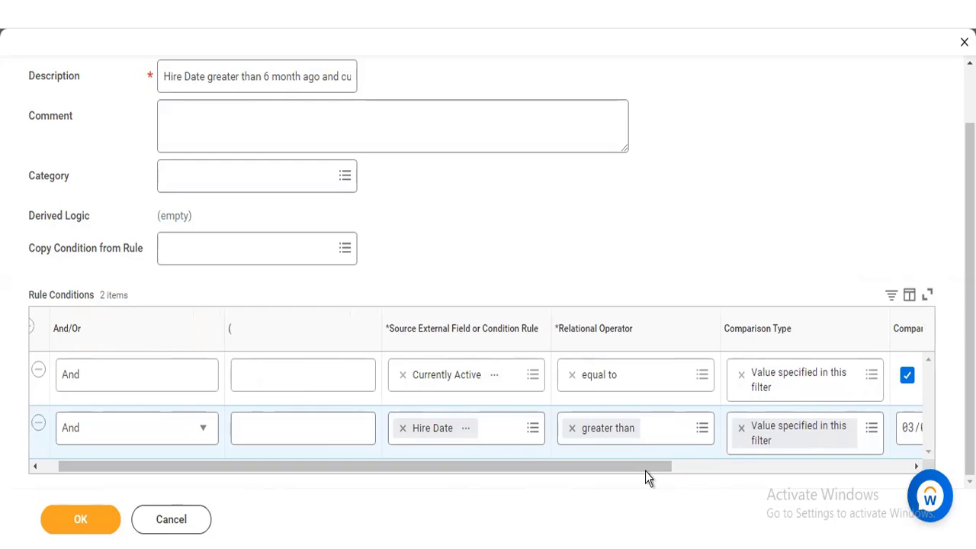
drag(645, 470, 756, 468)
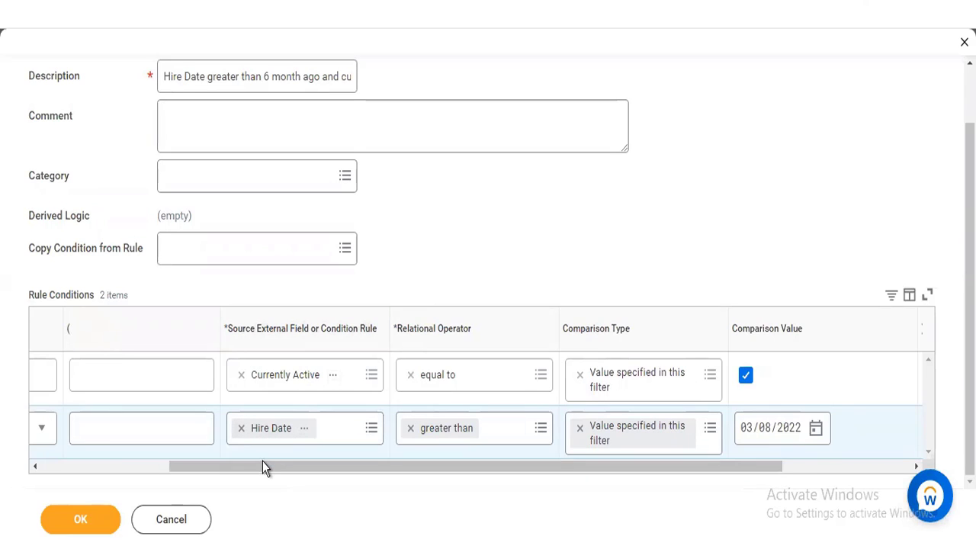
drag(252, 466, 235, 466)
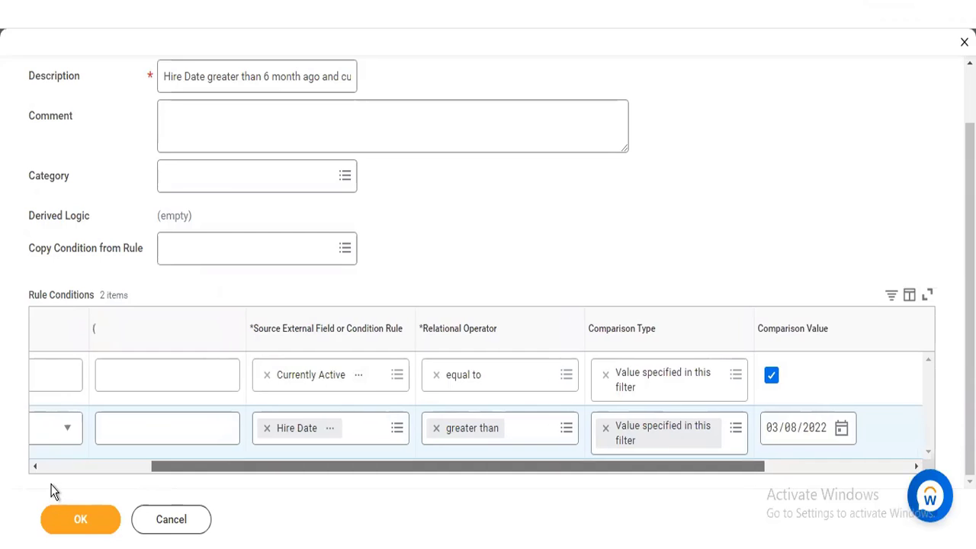
click(80, 519)
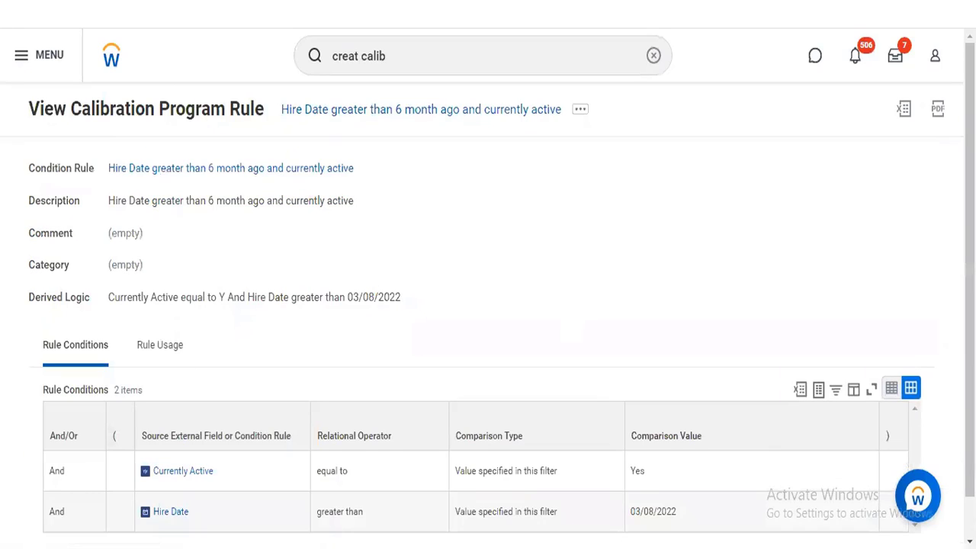
scroll(395, 343, down, 1)
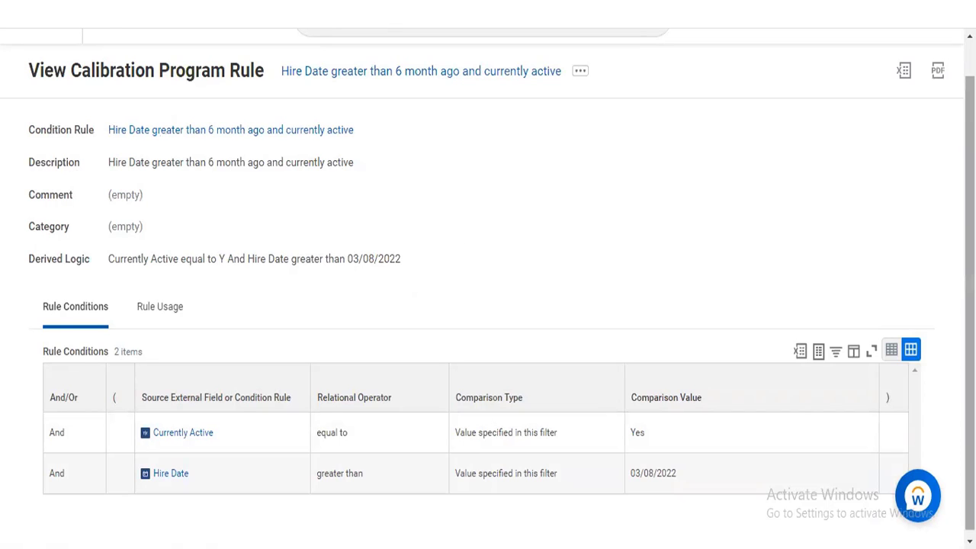
scroll(602, 206, up, 1)
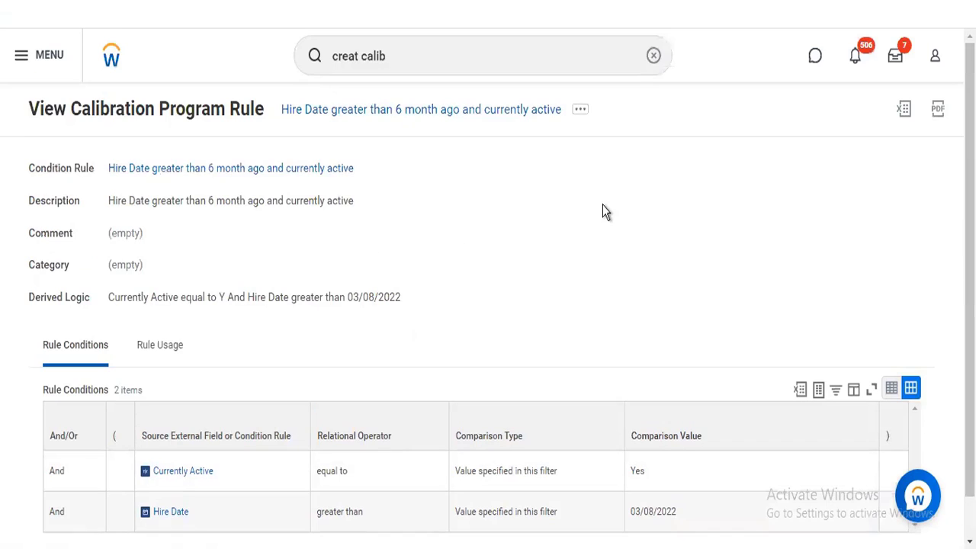
Step: Search again for "creat calib" and start another Create Calibration Program Rule task
click(398, 47)
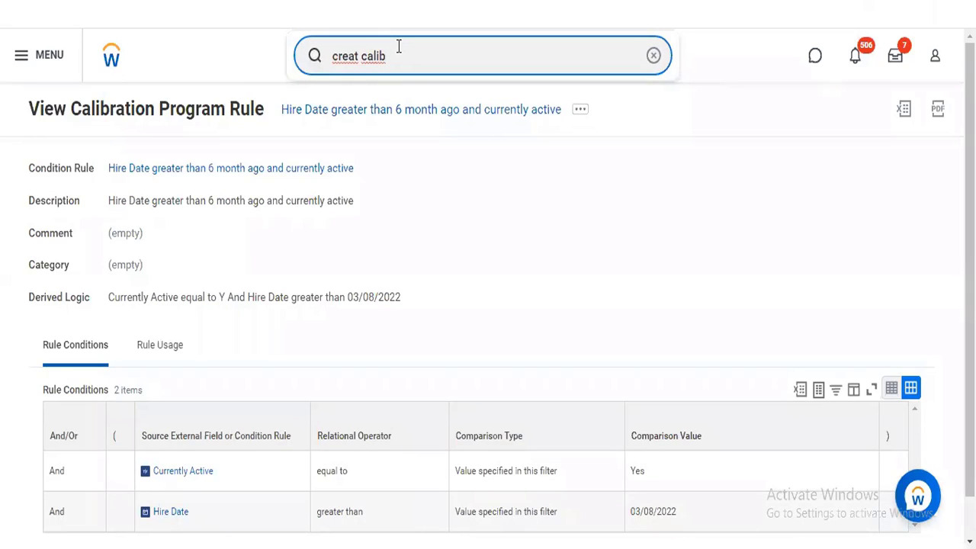
key(Return)
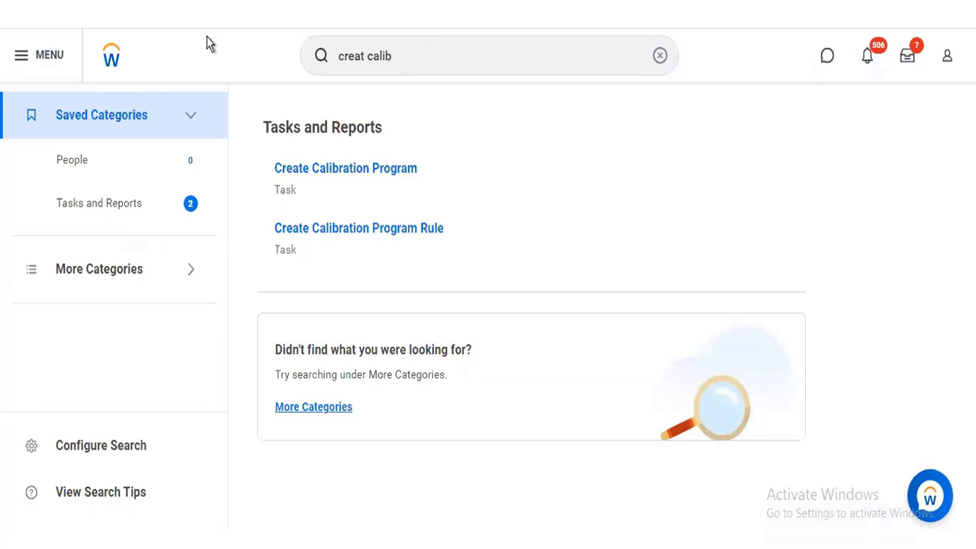
click(336, 235)
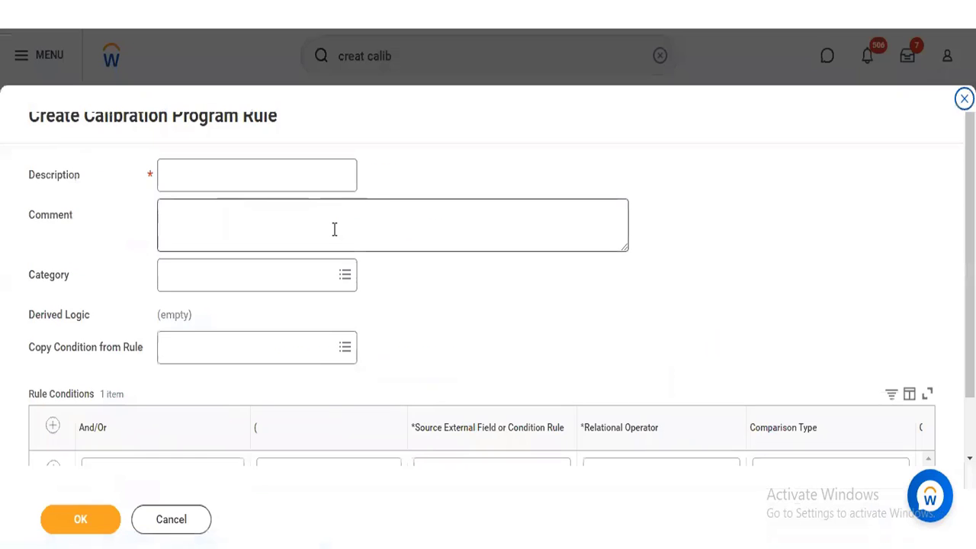
Step: Enter the new rule's description "Full Time/Regular/Manager"
click(284, 175)
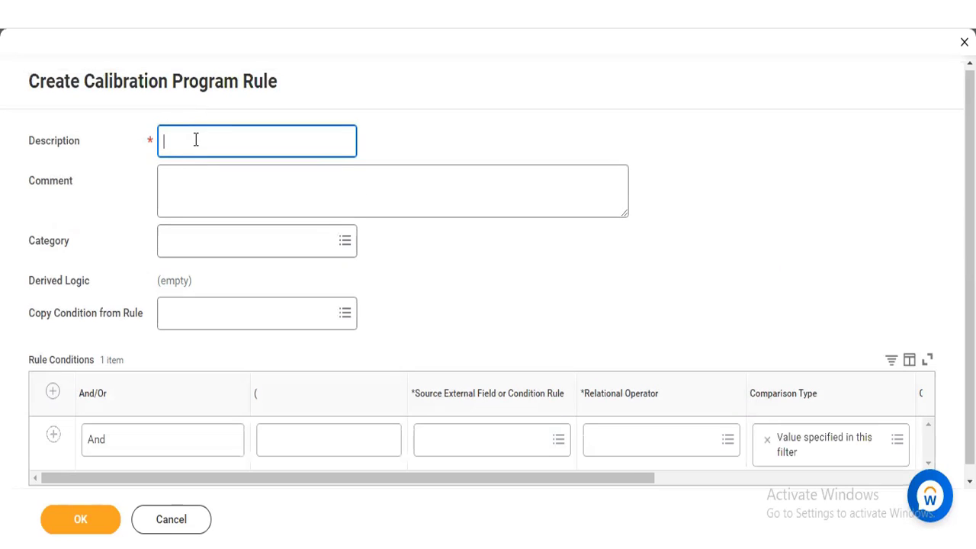
text(Full Time)
text(/Regular/)
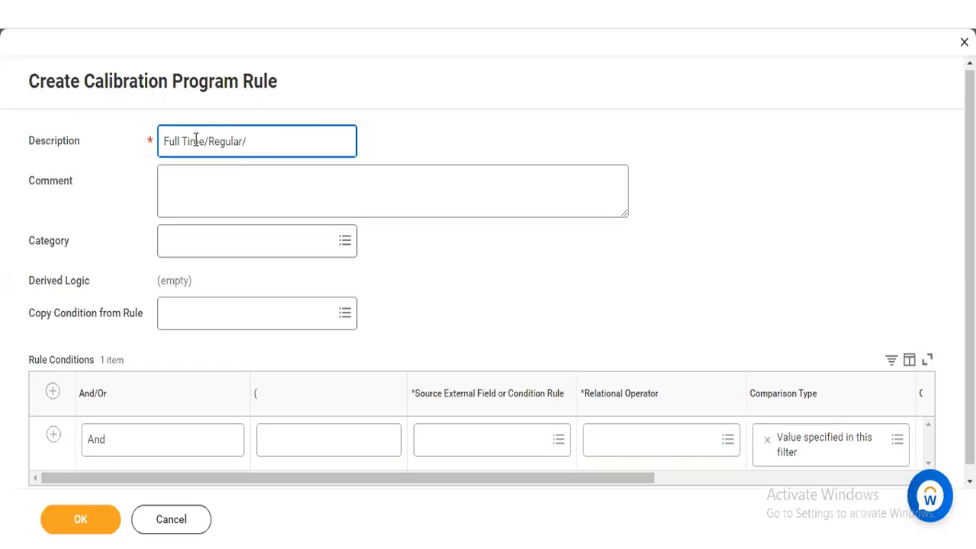
text(Manager)
text(/)
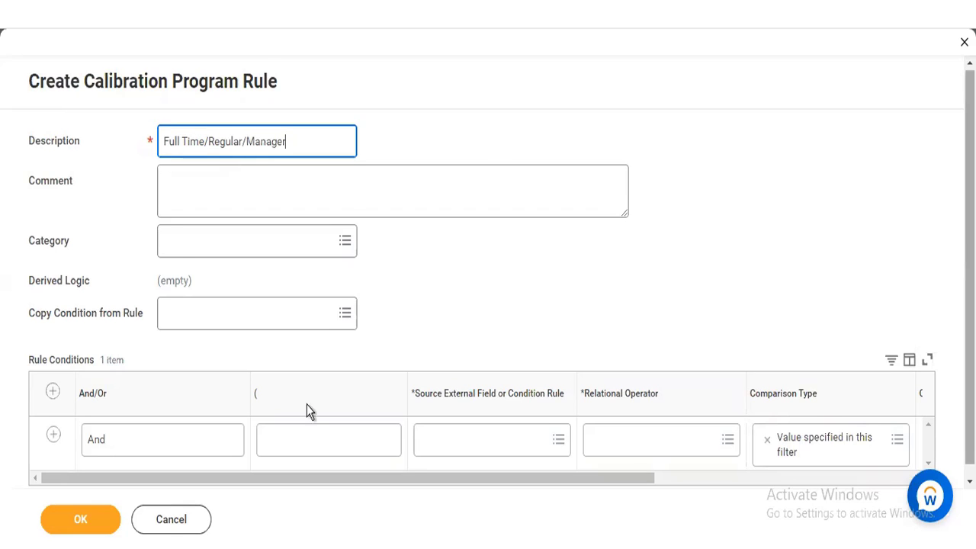
Step: Search the first condition's source fields for "time type", compare the matching fields' details, and choose the Workday-delivered Time Type
scroll(109, 468, down, 1)
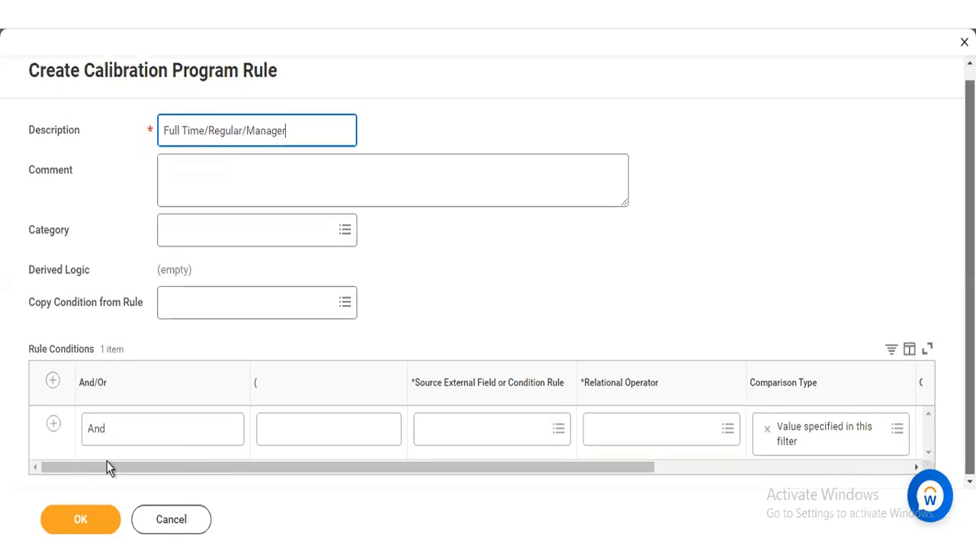
click(479, 437)
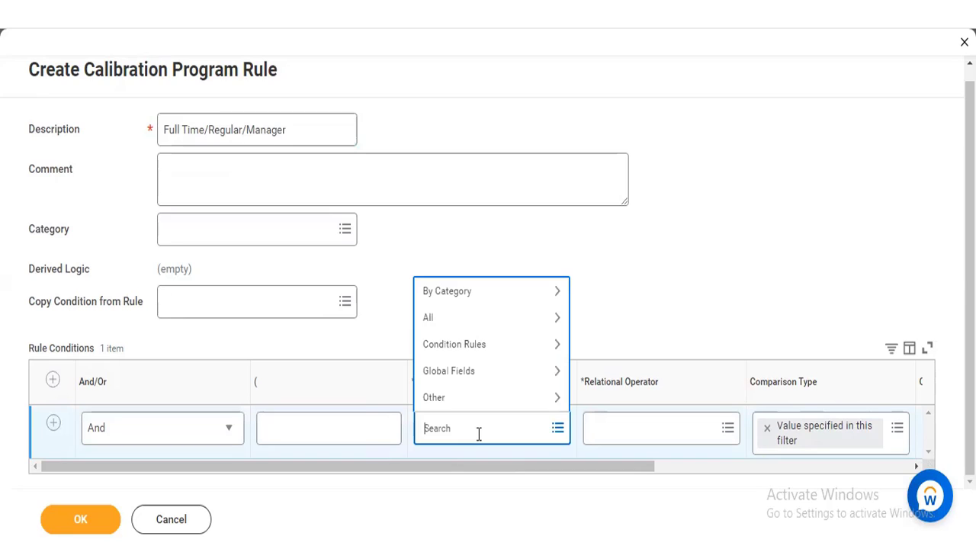
text(time type)
key(Return)
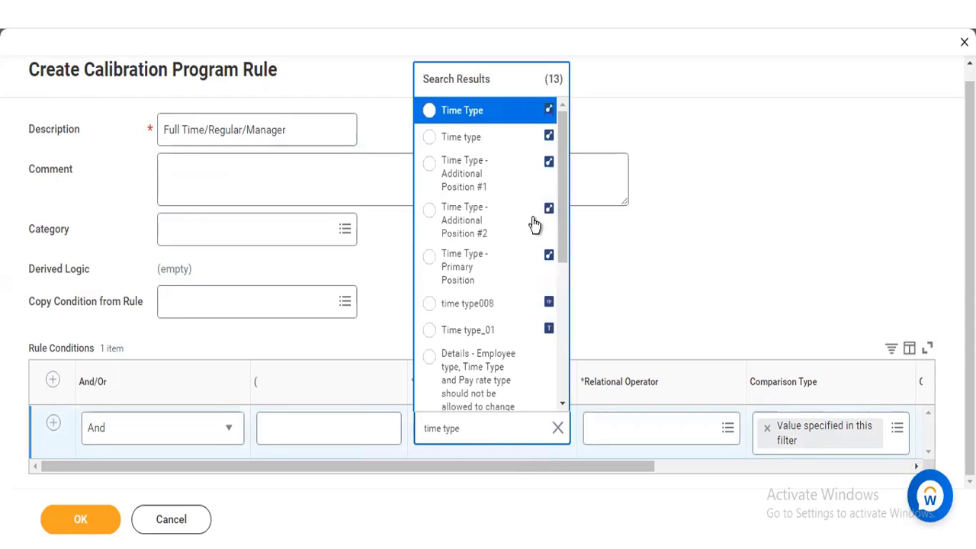
click(526, 113)
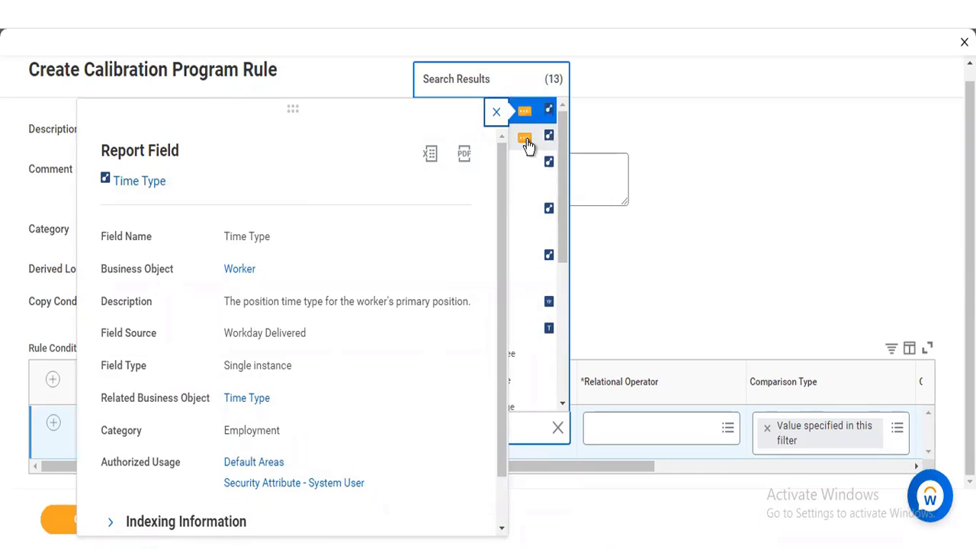
click(526, 140)
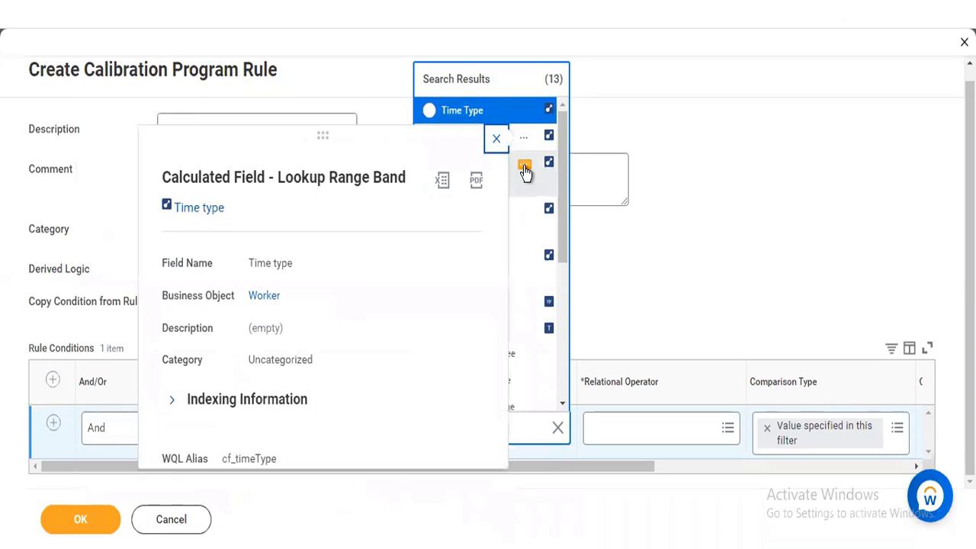
click(525, 172)
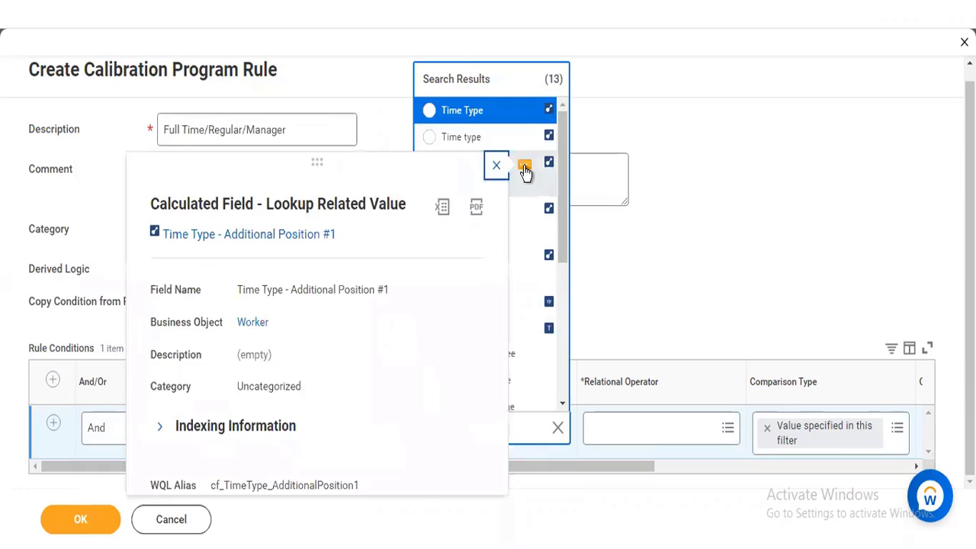
click(514, 111)
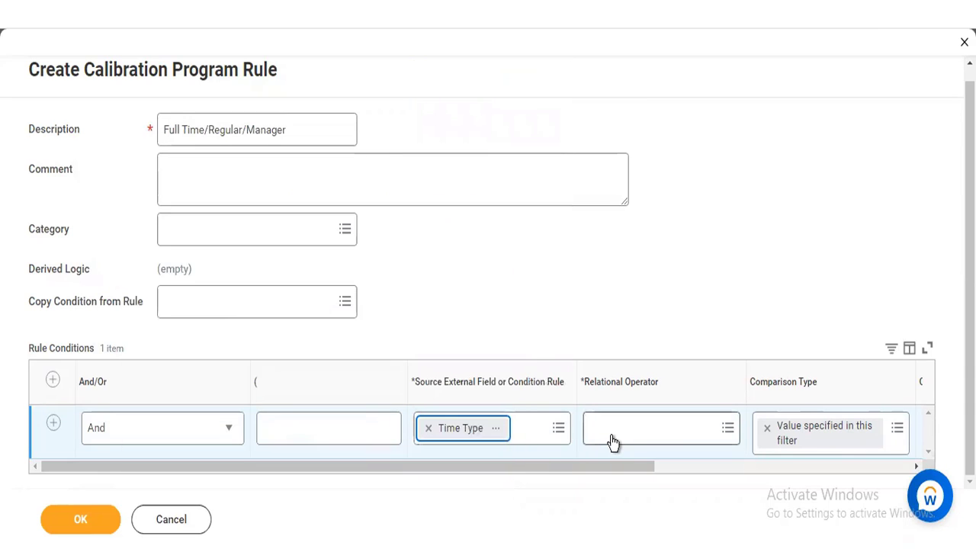
Step: Set the Time Type condition's relational operator to "in the selection list" and its comparison value to Full time
click(612, 431)
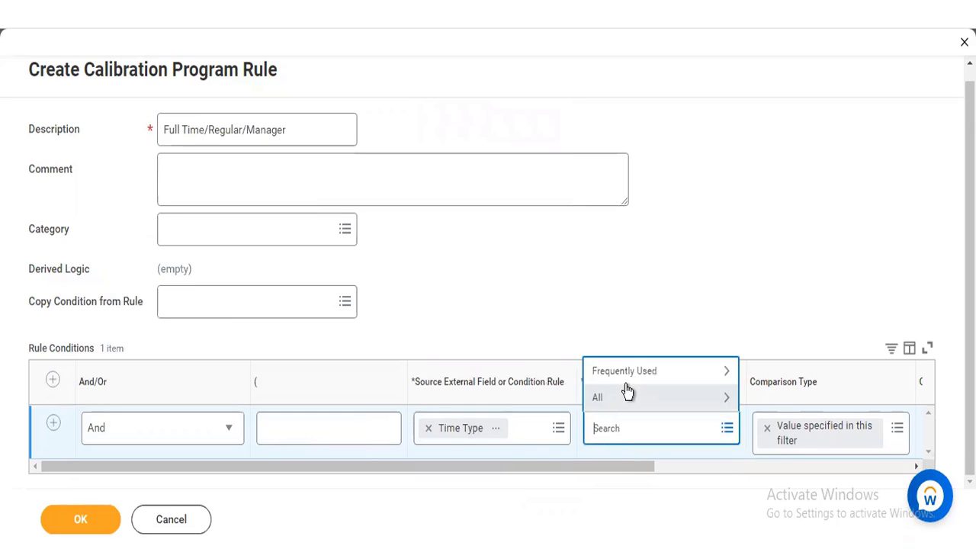
click(627, 376)
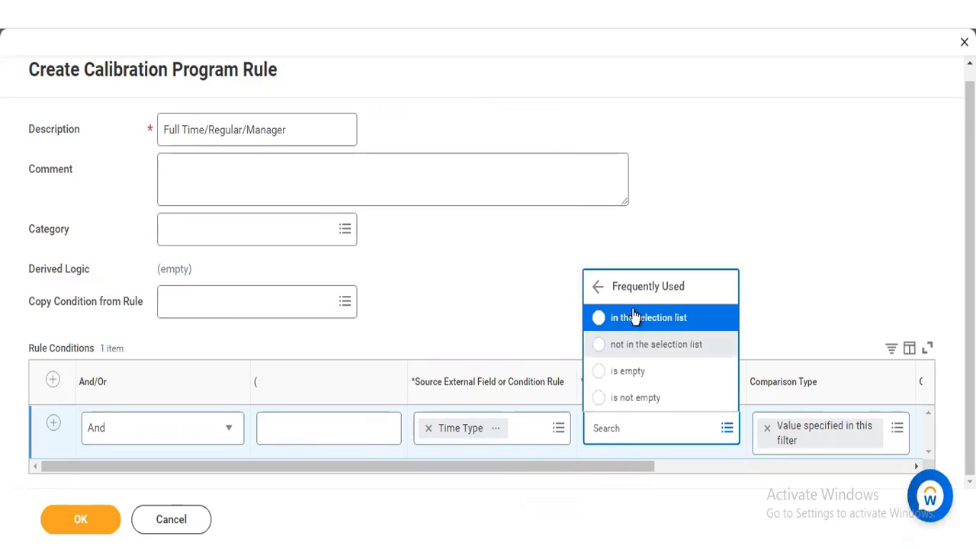
click(634, 315)
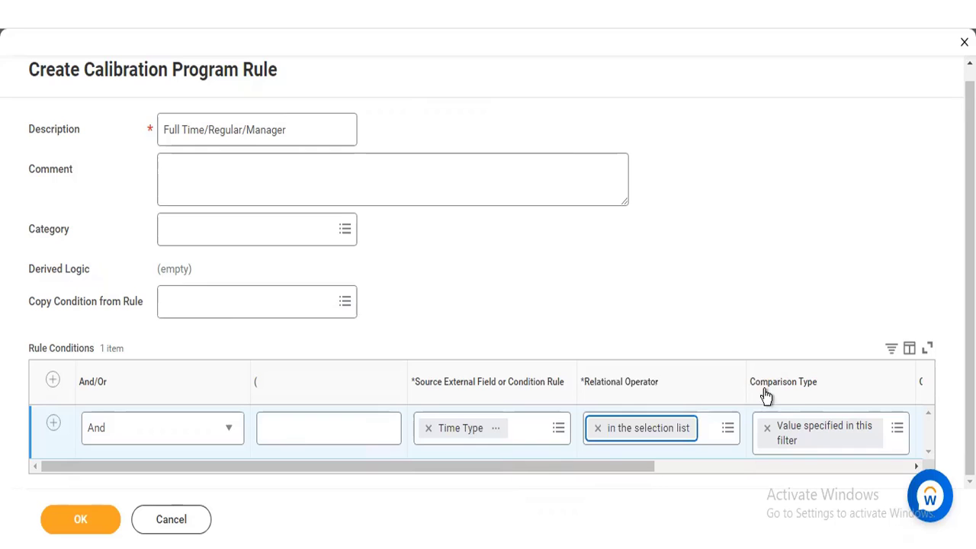
drag(594, 467, 705, 469)
click(790, 432)
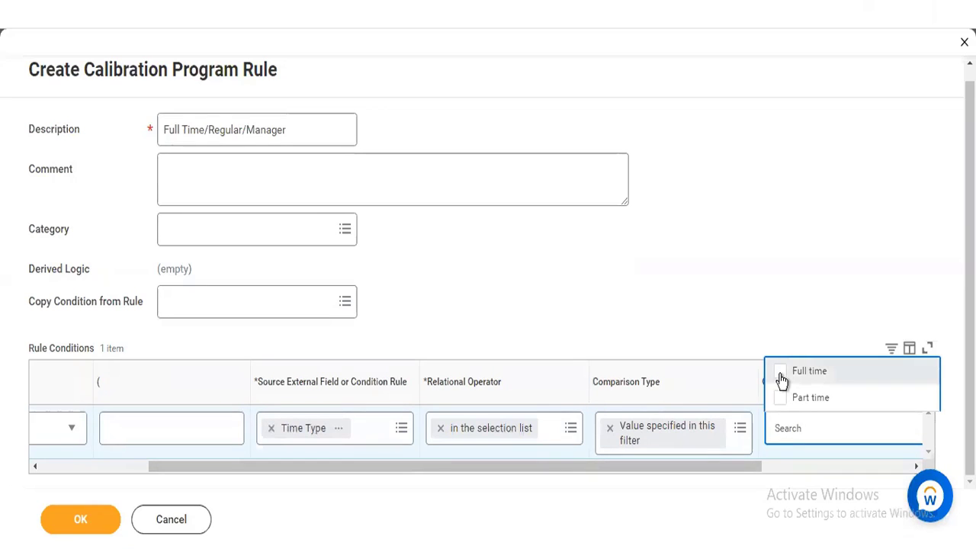
click(735, 227)
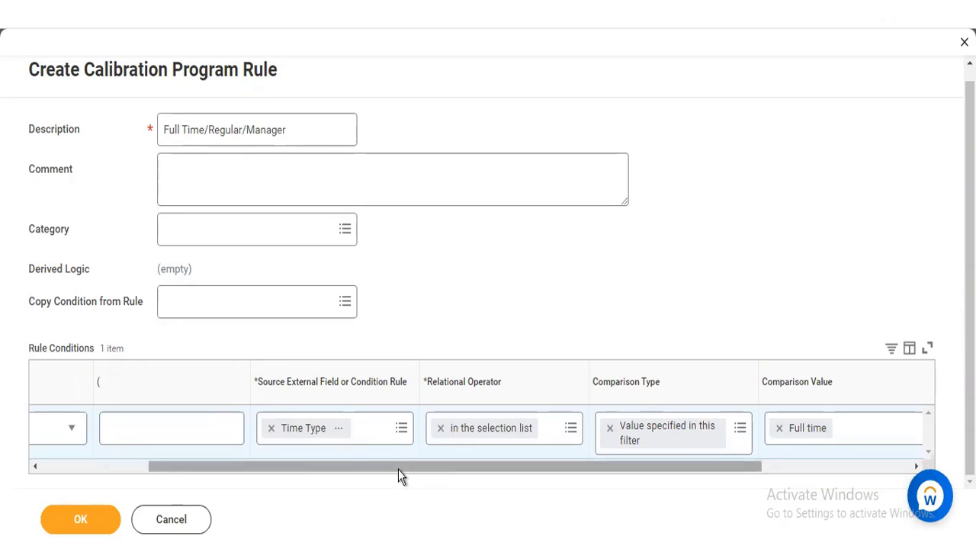
Step: Add a second rule condition below Time Type and set its source field to Employee Type after checking that field's details
drag(397, 471, 188, 472)
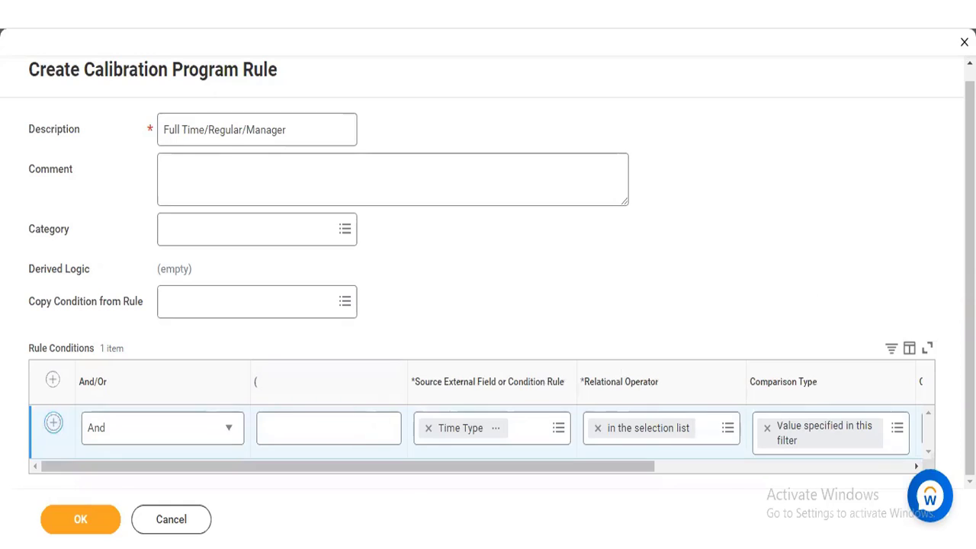
click(53, 423)
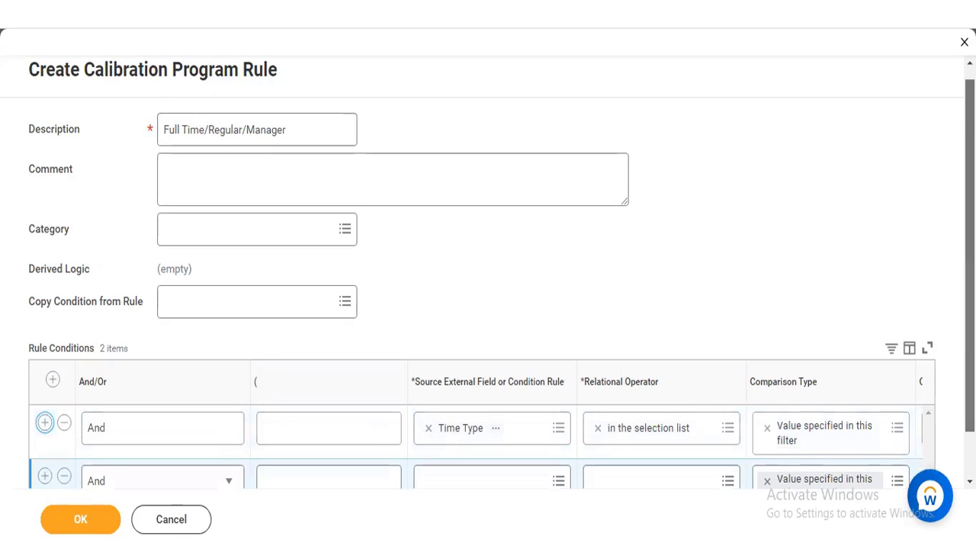
scroll(801, 375, down, 1)
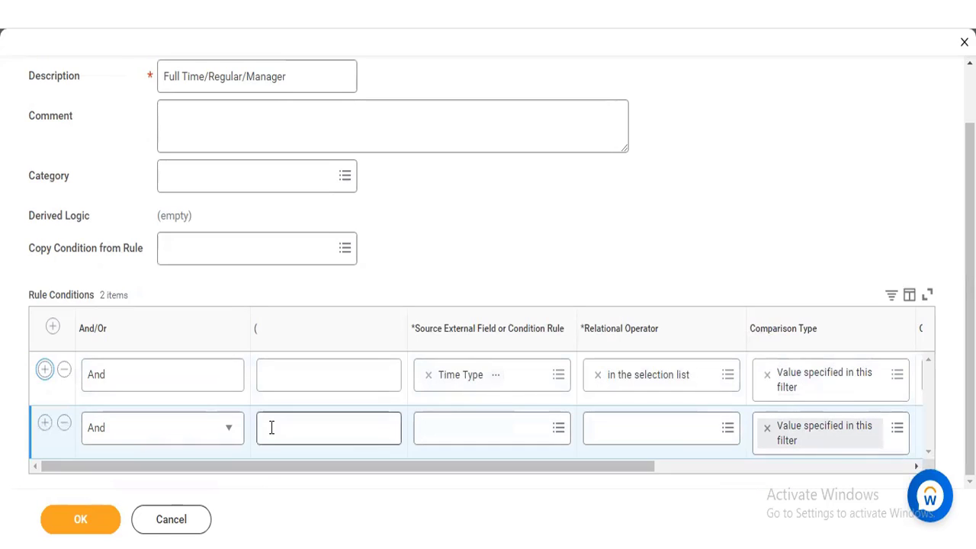
click(492, 425)
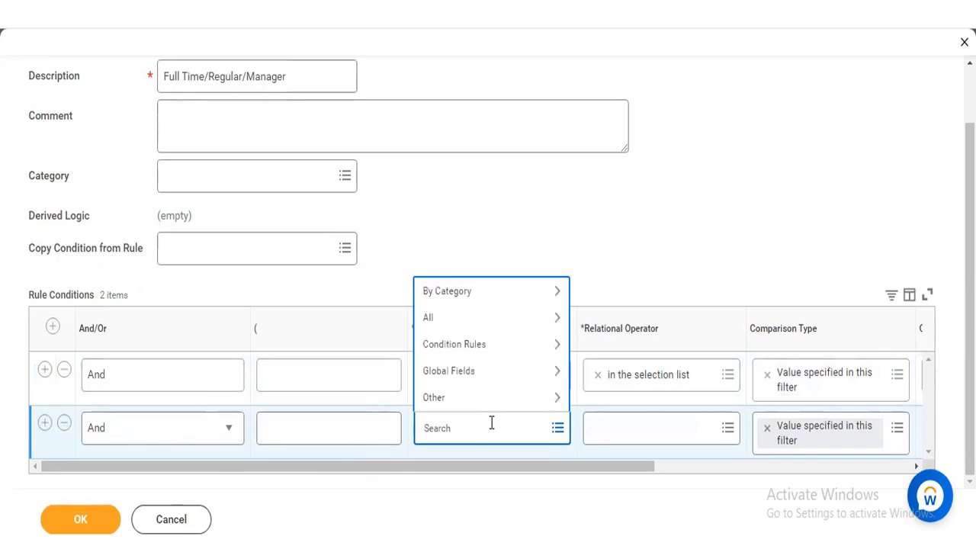
text(t)
key(BackSpace)
text(employee type)
key(Return)
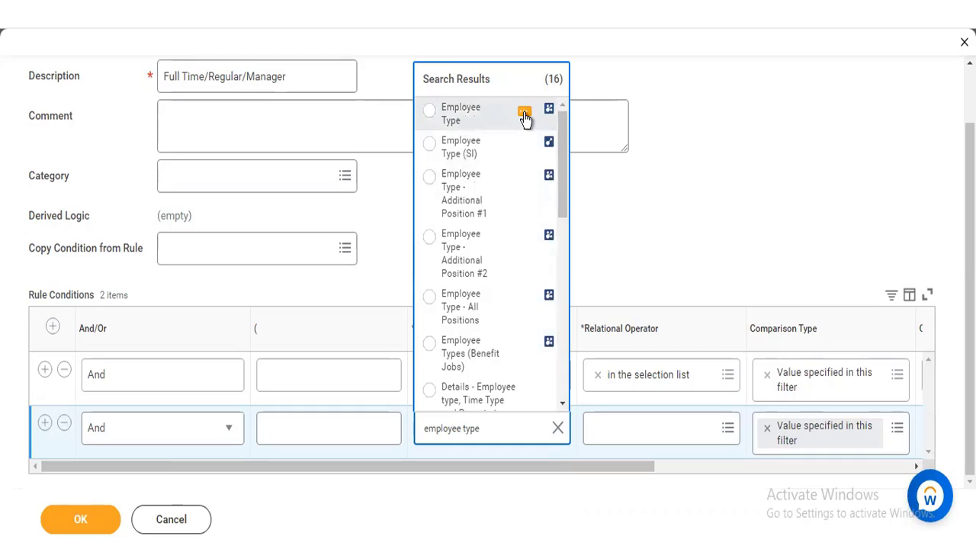
click(524, 114)
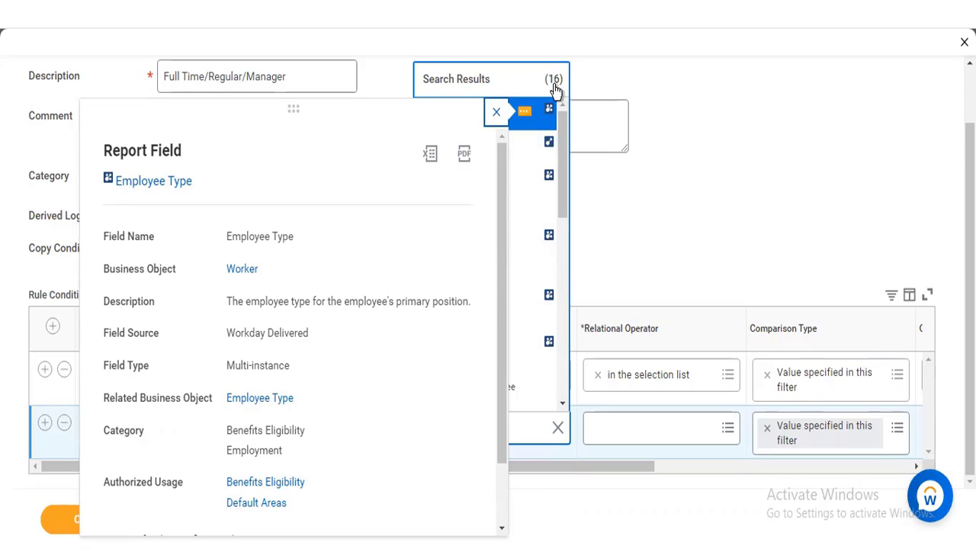
click(523, 113)
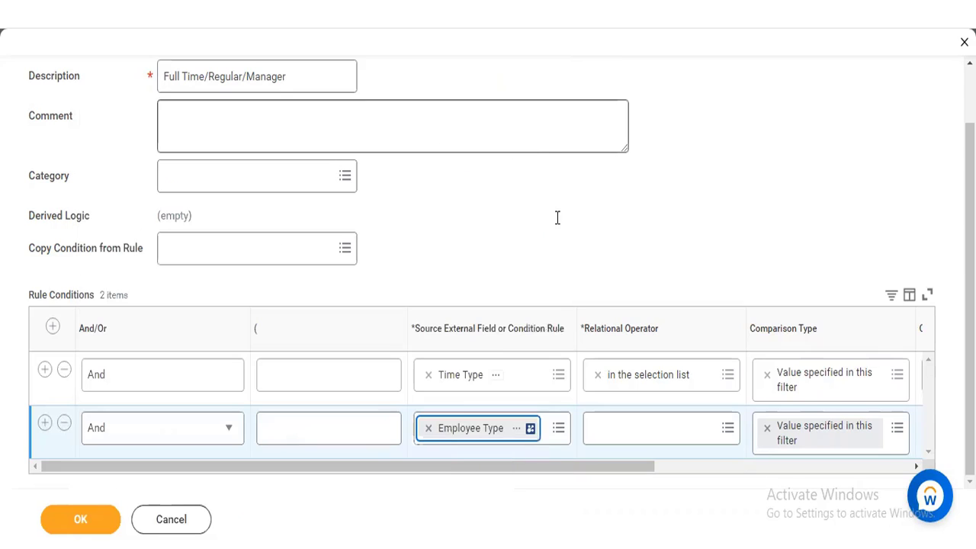
Step: Set the Employee Type condition's relational operator to "any in the selection list"
click(636, 426)
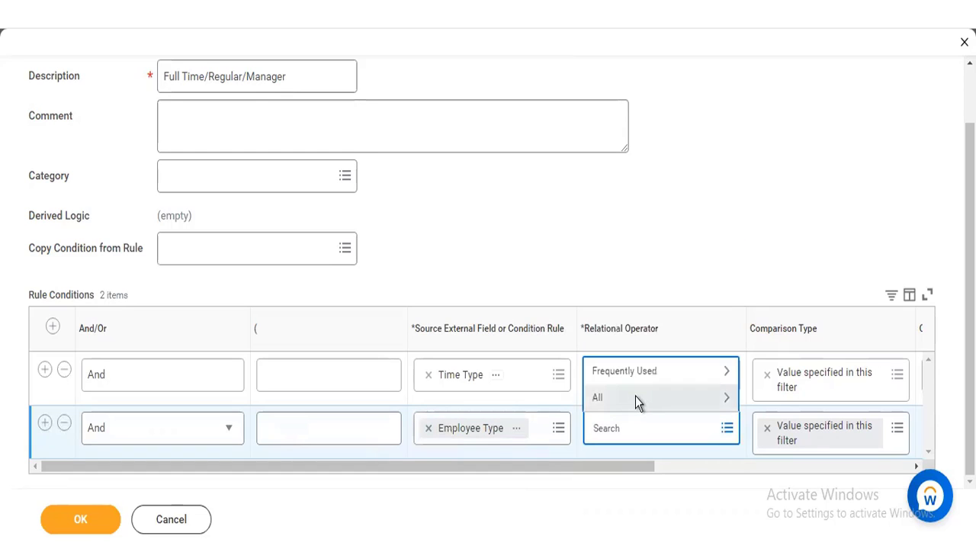
click(636, 399)
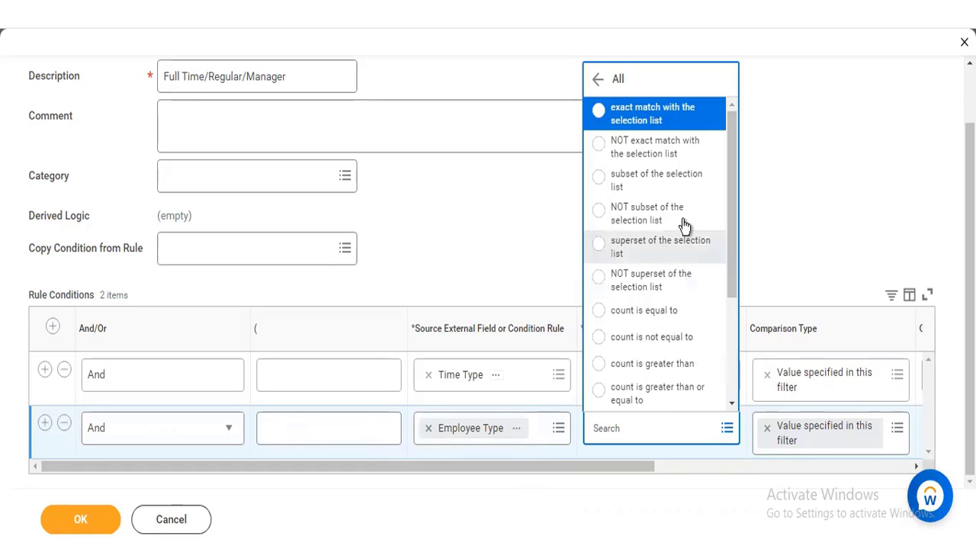
click(600, 79)
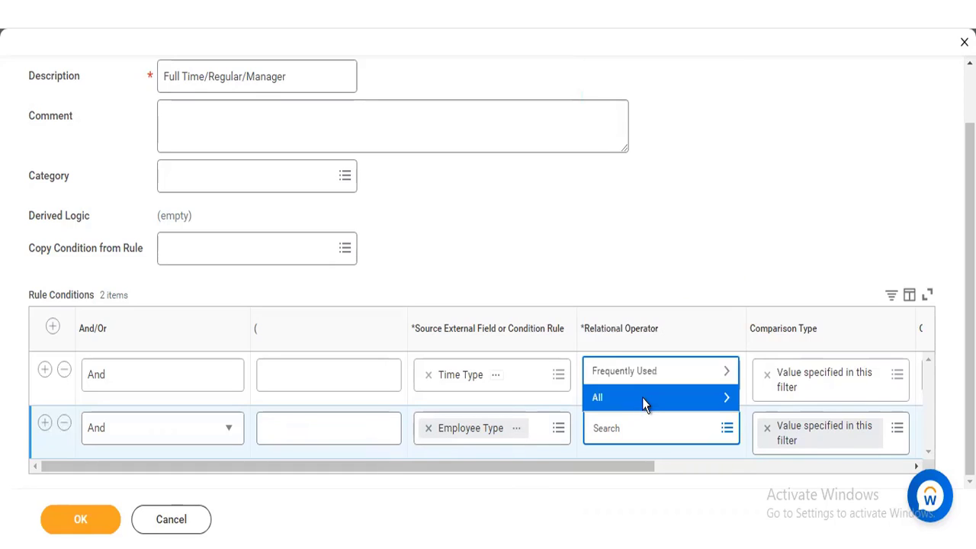
click(644, 376)
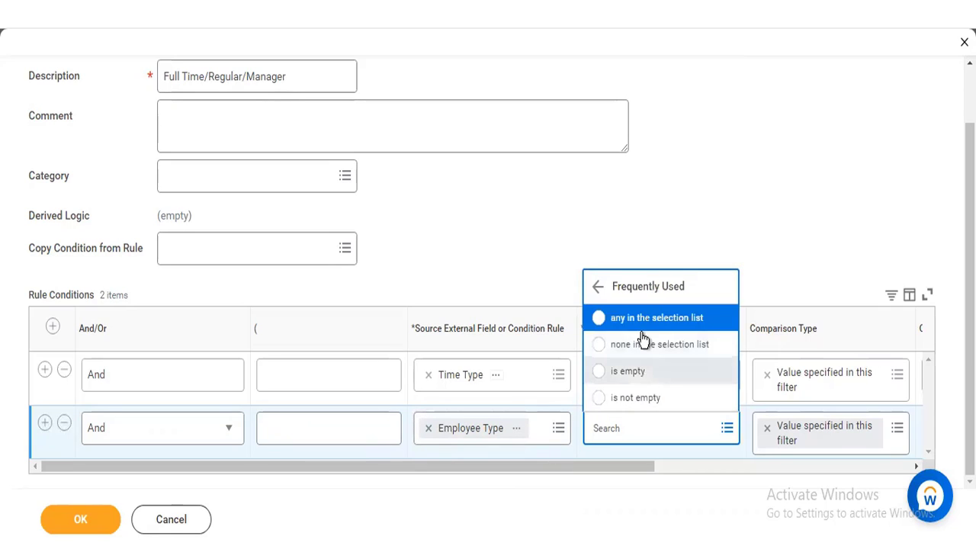
click(642, 328)
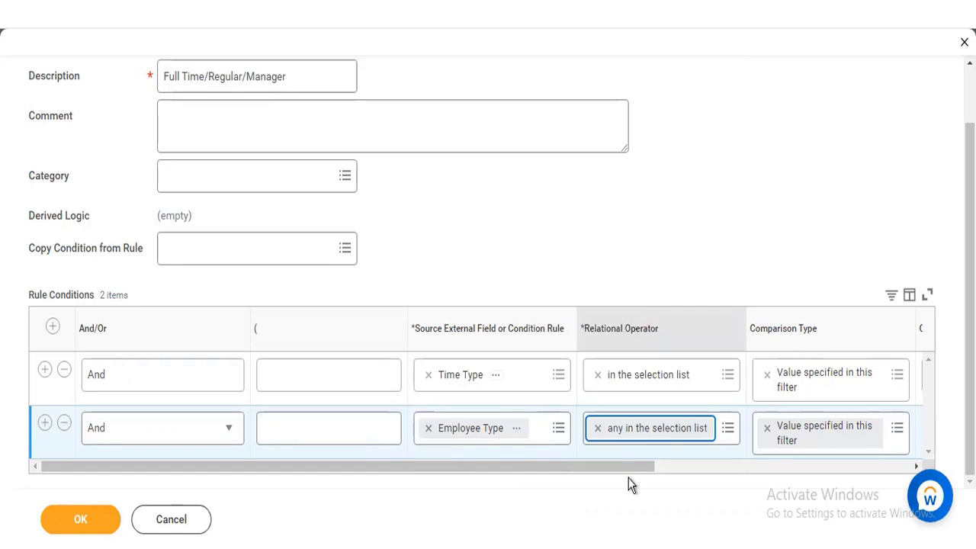
Step: Choose the second Regular entry as the Employee Type condition's comparison value
drag(627, 472, 771, 473)
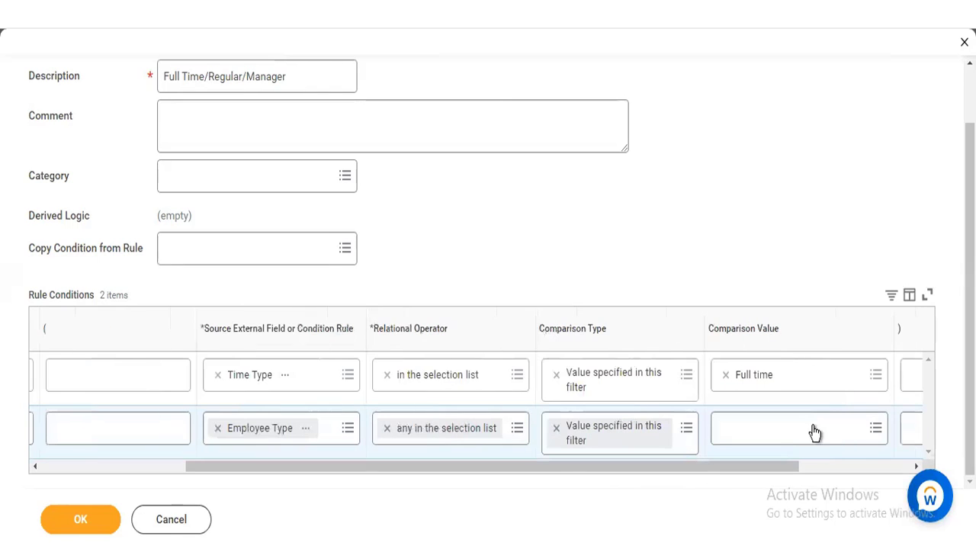
click(788, 436)
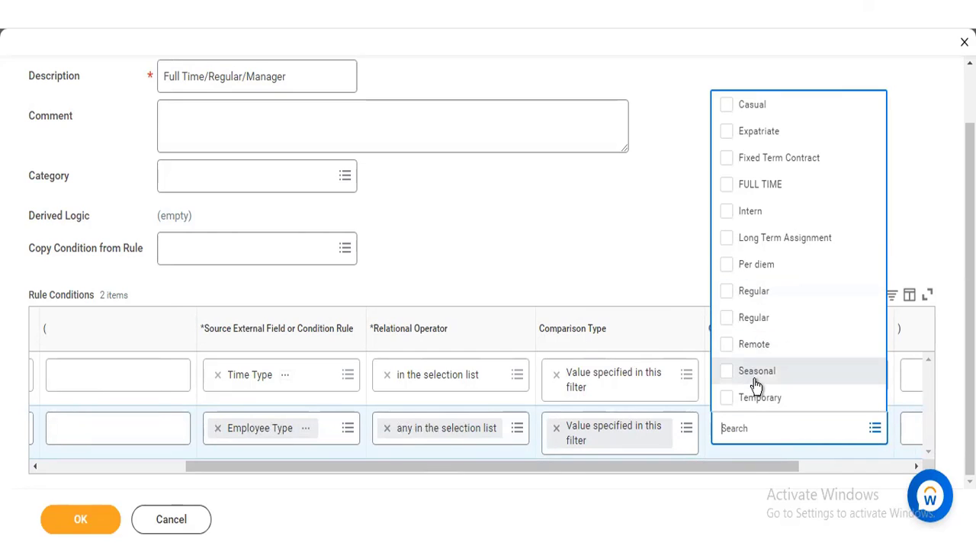
click(727, 320)
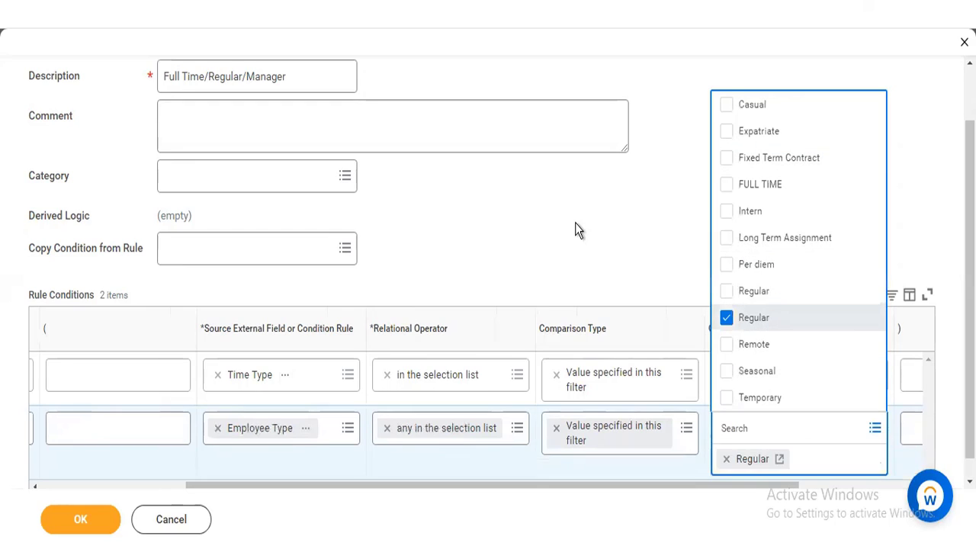
click(351, 133)
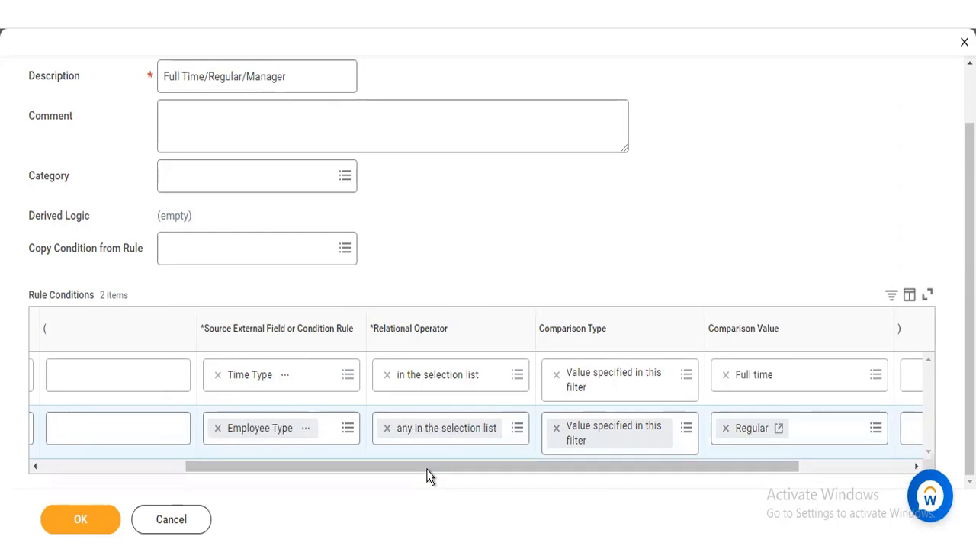
Step: Add a third rule condition below Employee Type and search its source field for "management level"
drag(426, 469, 228, 490)
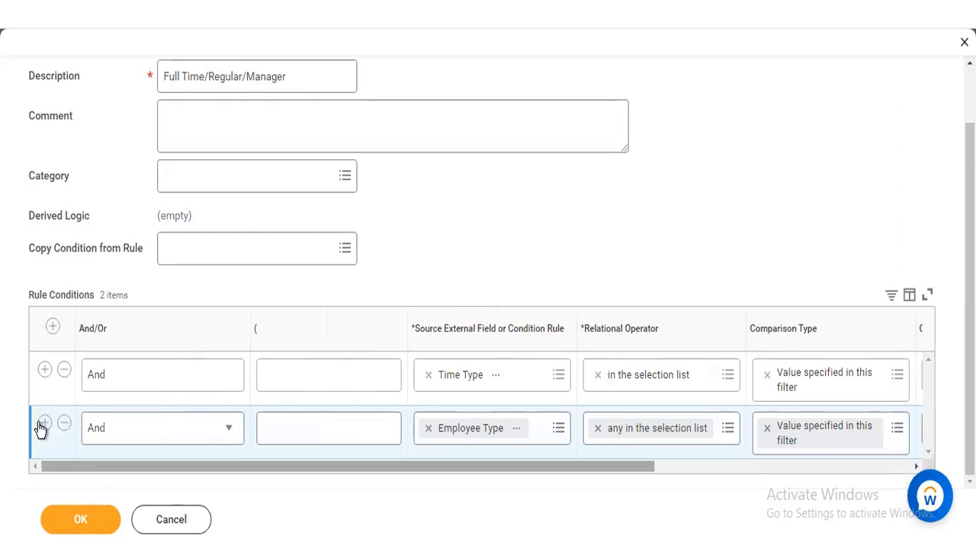
click(42, 428)
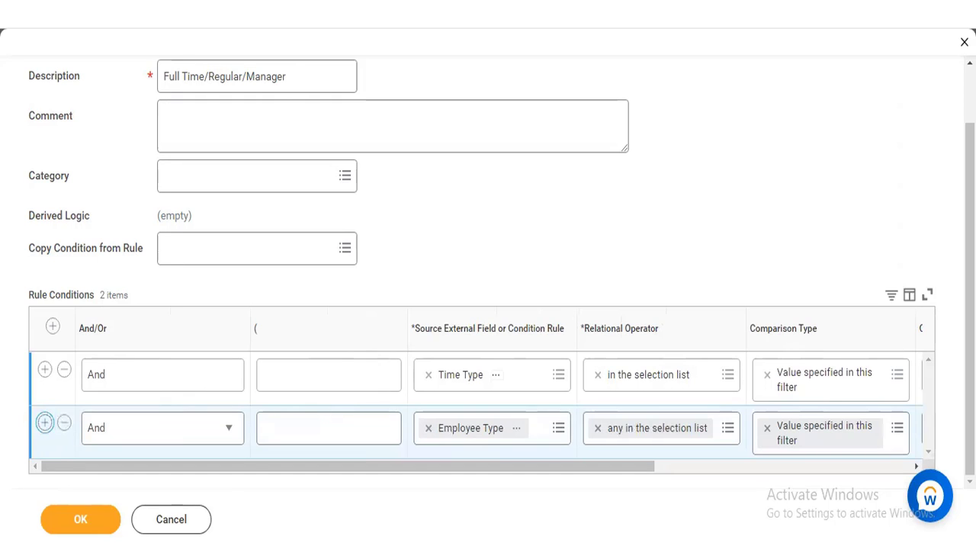
scroll(593, 457, down, 1)
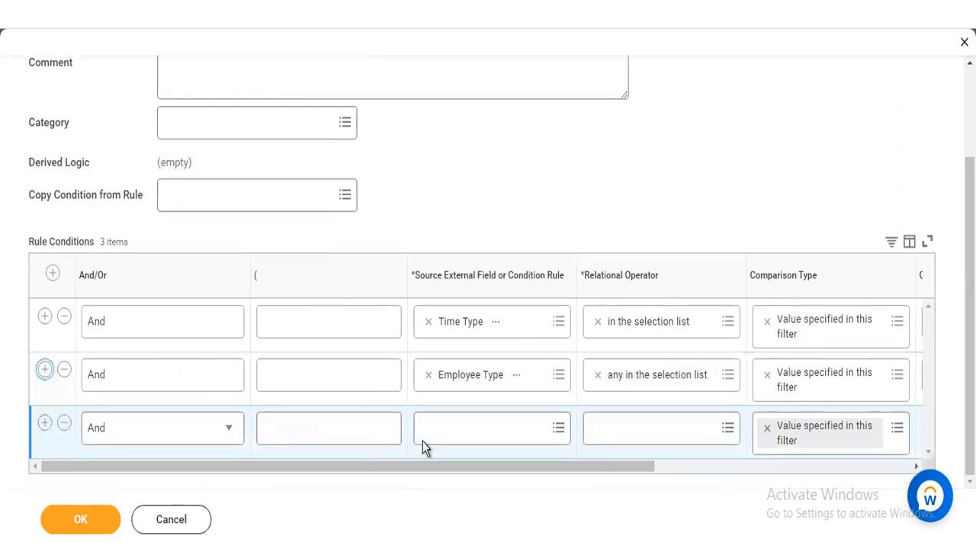
click(447, 428)
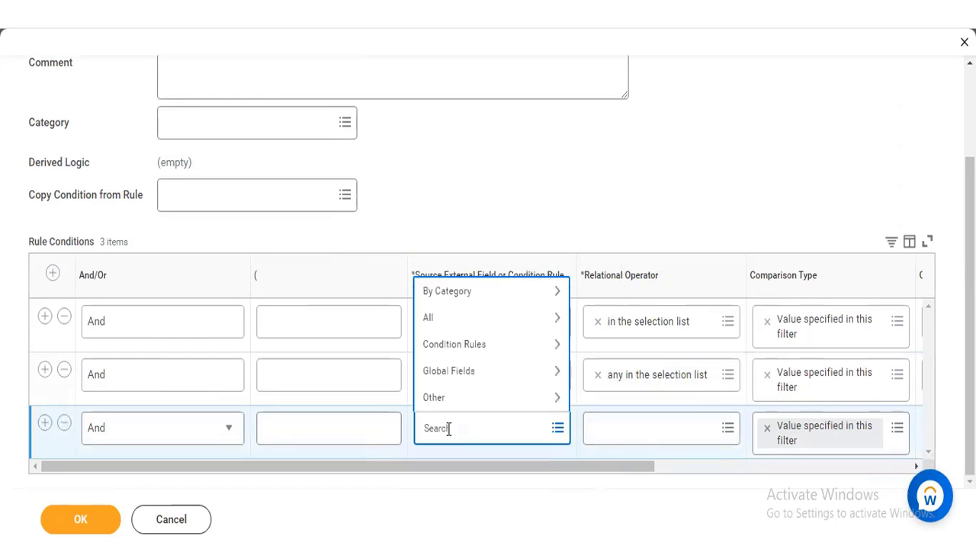
text(managemene)
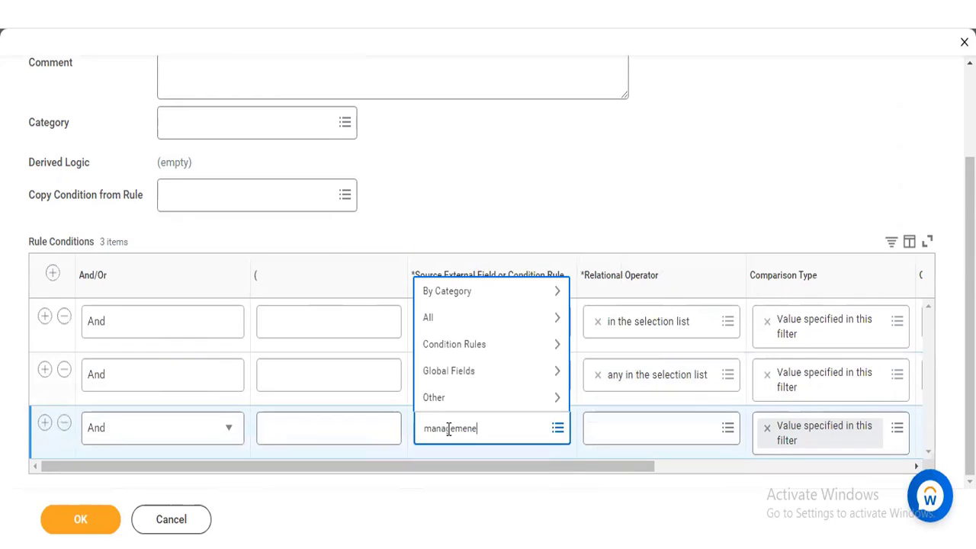
key(BackSpace)
text(t)
key(Return)
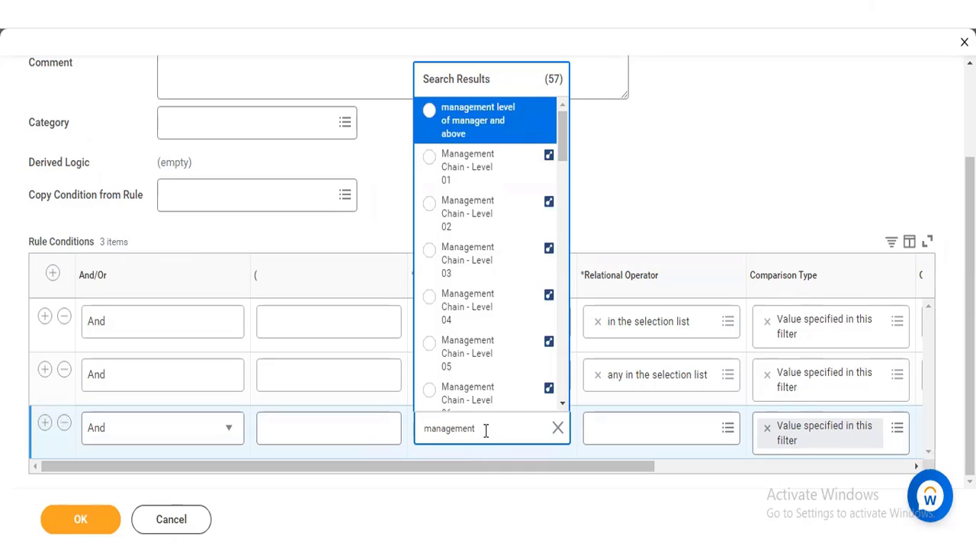
text(level)
key(Return)
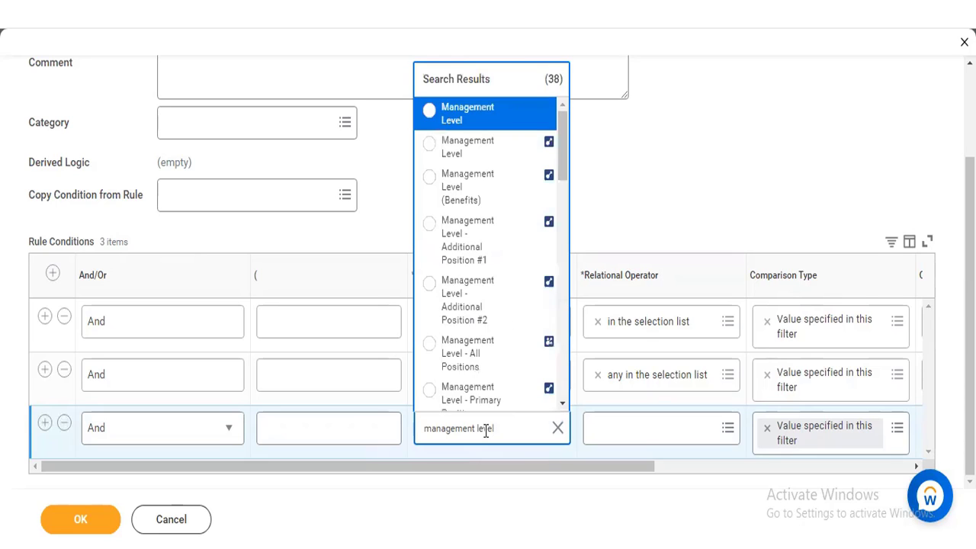
Step: Check the details of the two Management Level entries and choose the Worker report field as the third condition's source field
click(525, 146)
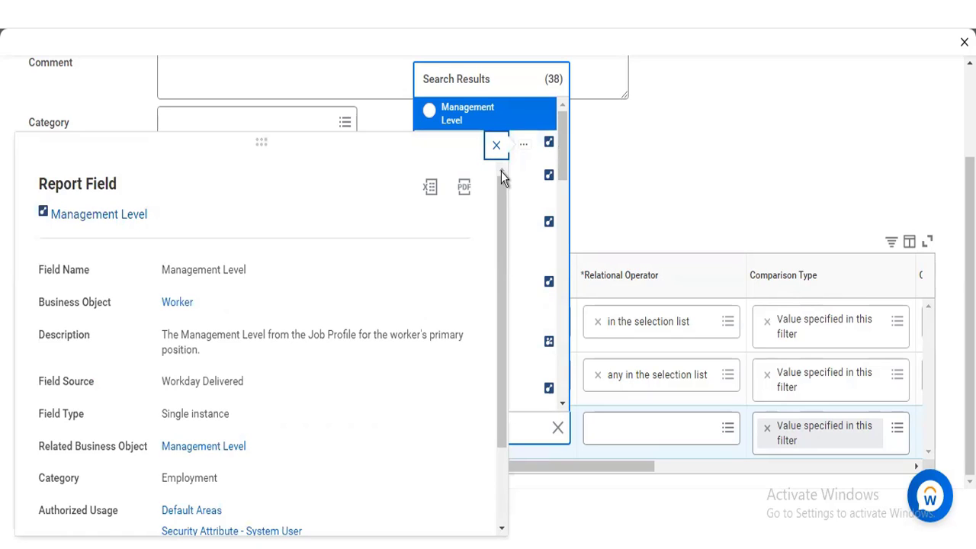
mouse_move(532, 113)
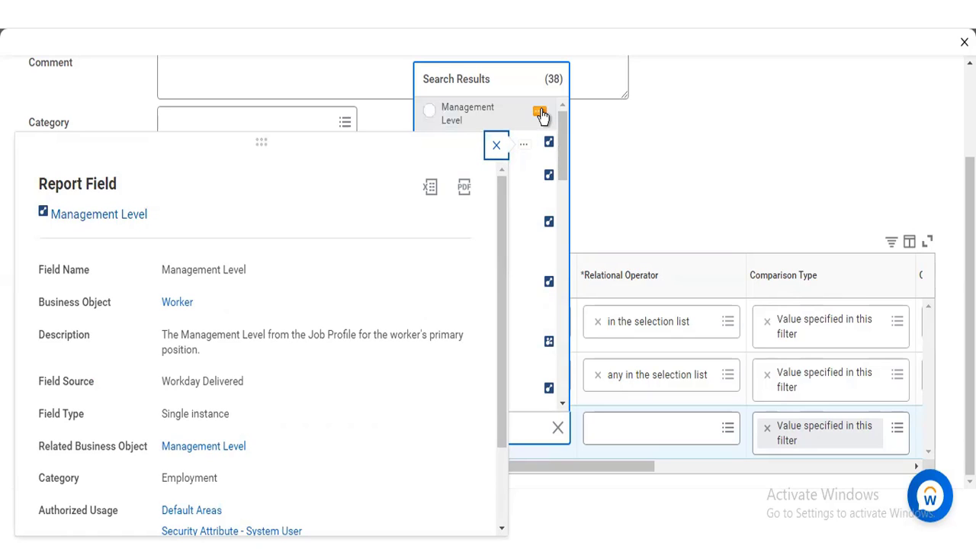
click(540, 113)
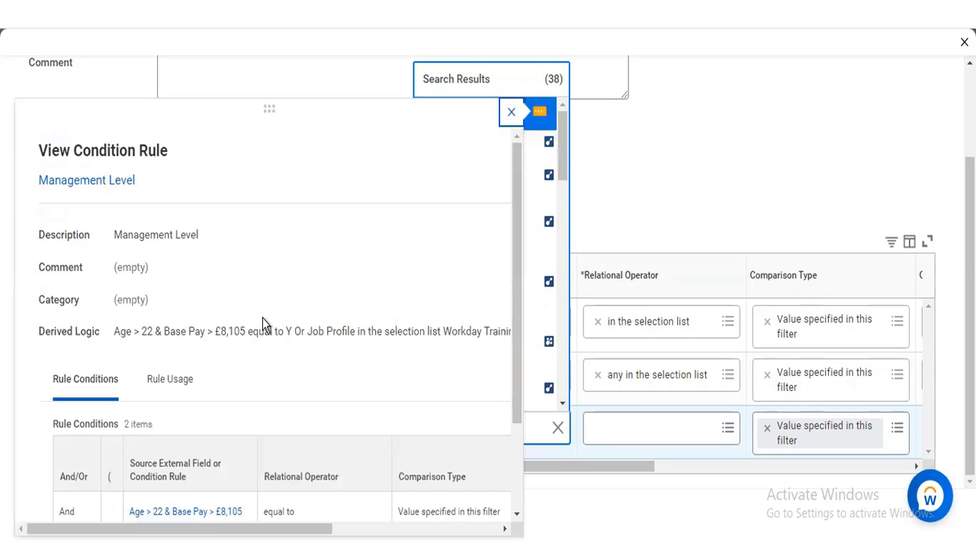
click(538, 149)
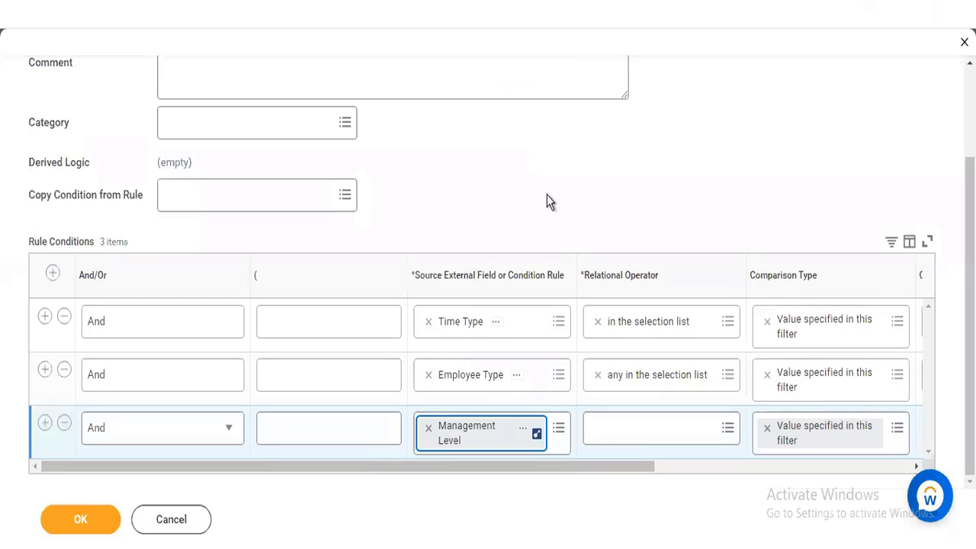
Step: Set the Management Level condition's relational operator to "in the selection list"
click(636, 433)
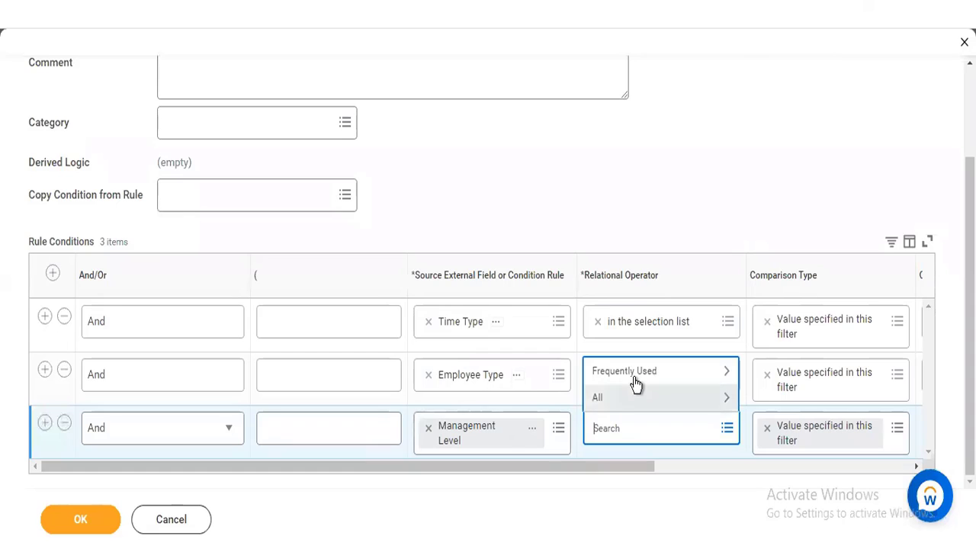
click(633, 374)
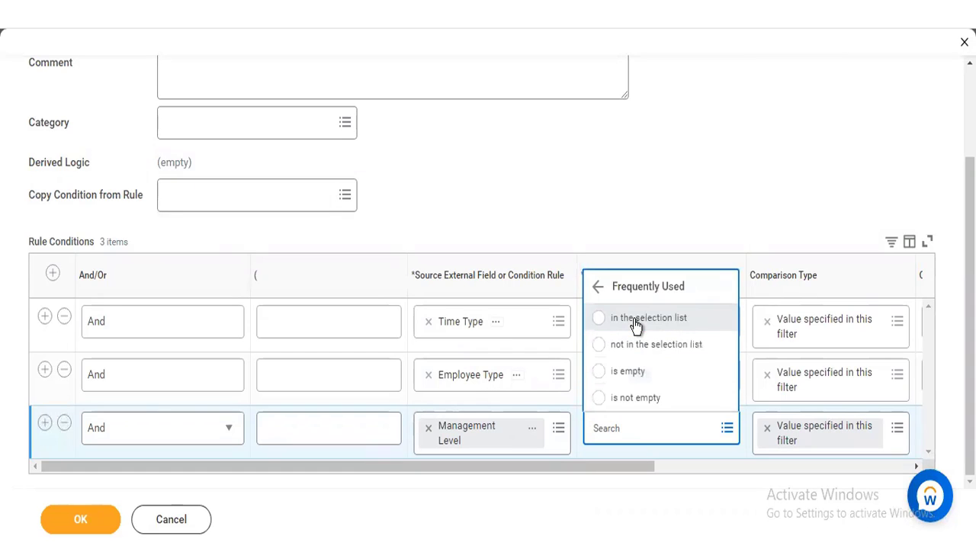
click(635, 320)
Step: Find and select Manager as the Management Level condition's comparison value
scroll(774, 440, right, 5)
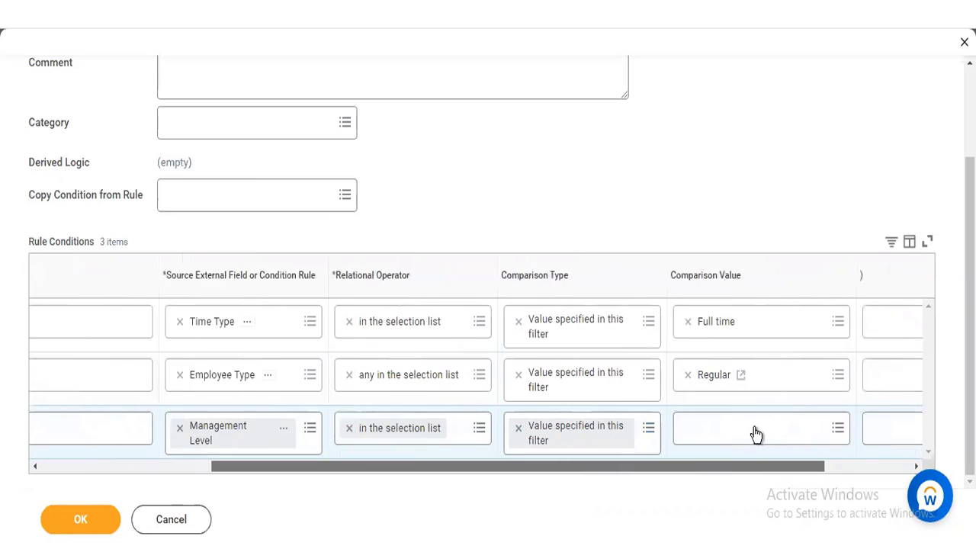
click(754, 428)
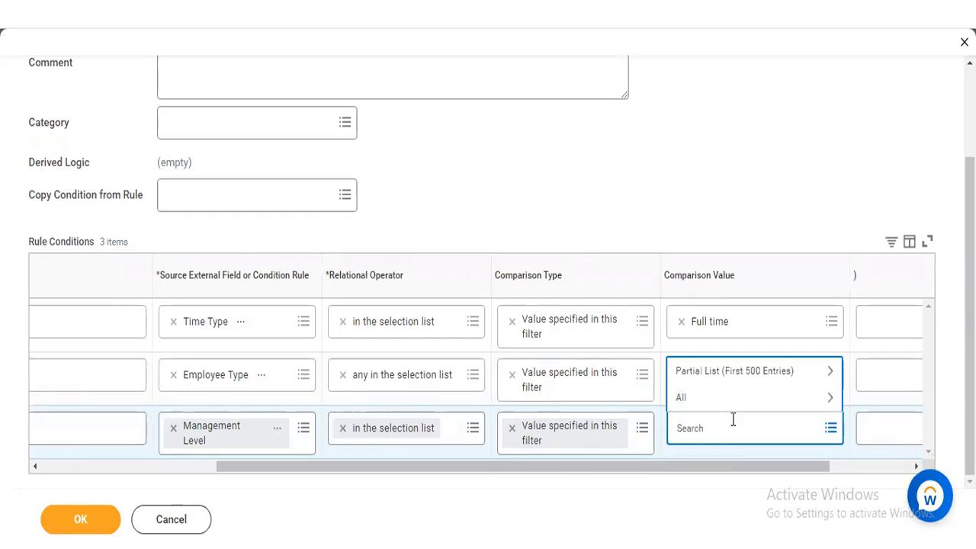
text(manager)
key(Return)
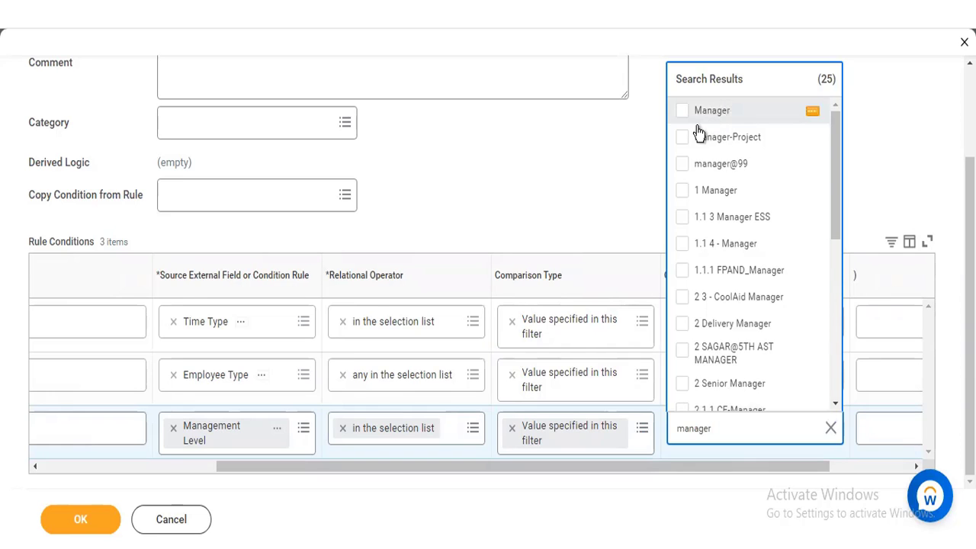
click(694, 121)
click(575, 172)
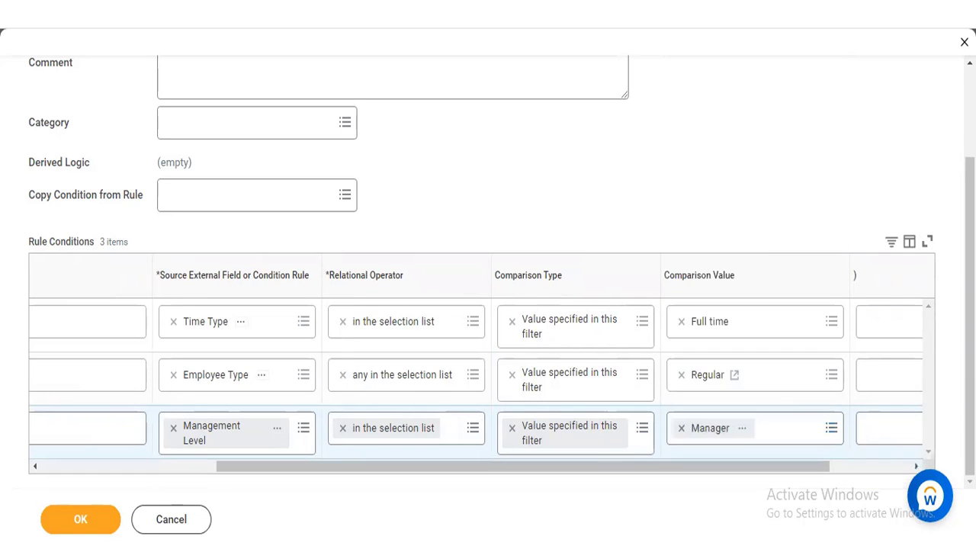
Step: Review the Full Time/Regular/Manager rule with its three conditions and save it
scroll(576, 172, up, 2)
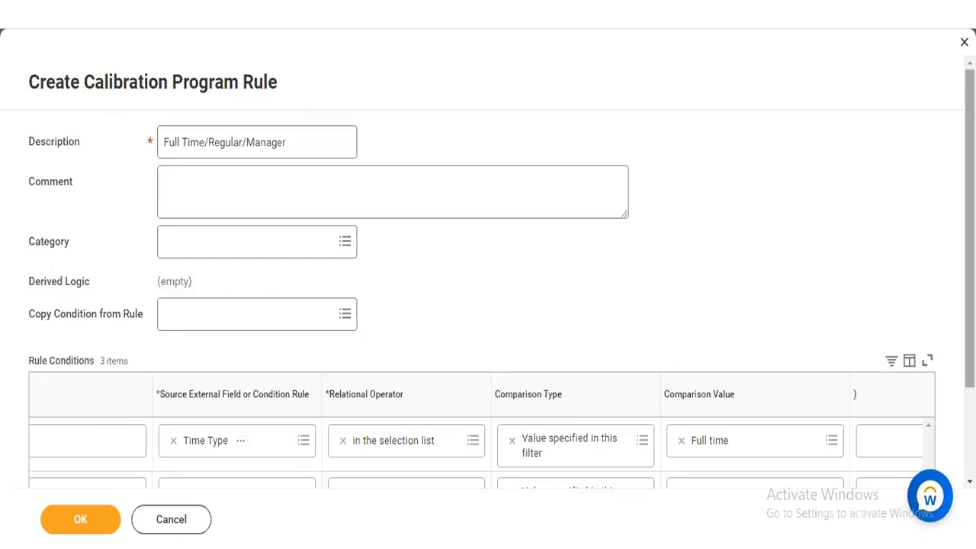
scroll(480, 499, down, 3)
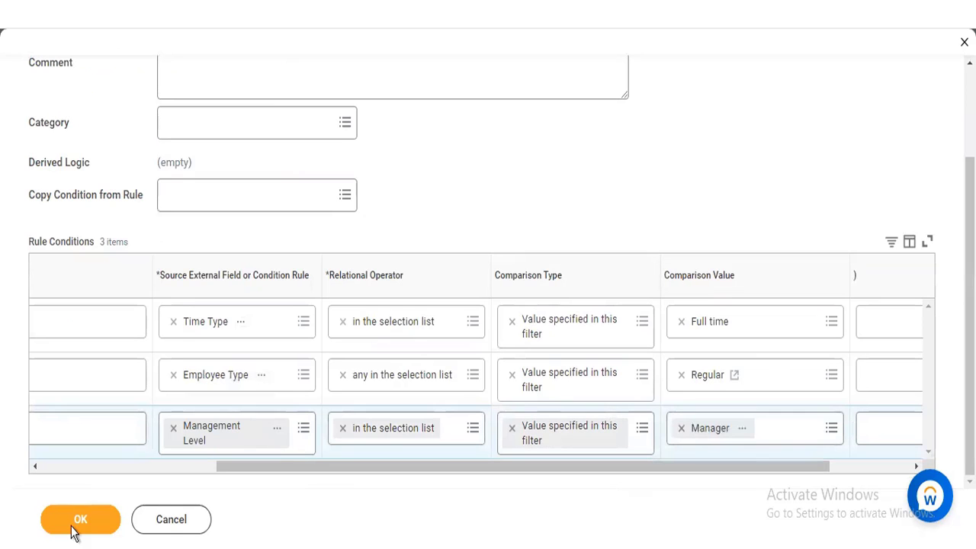
click(77, 526)
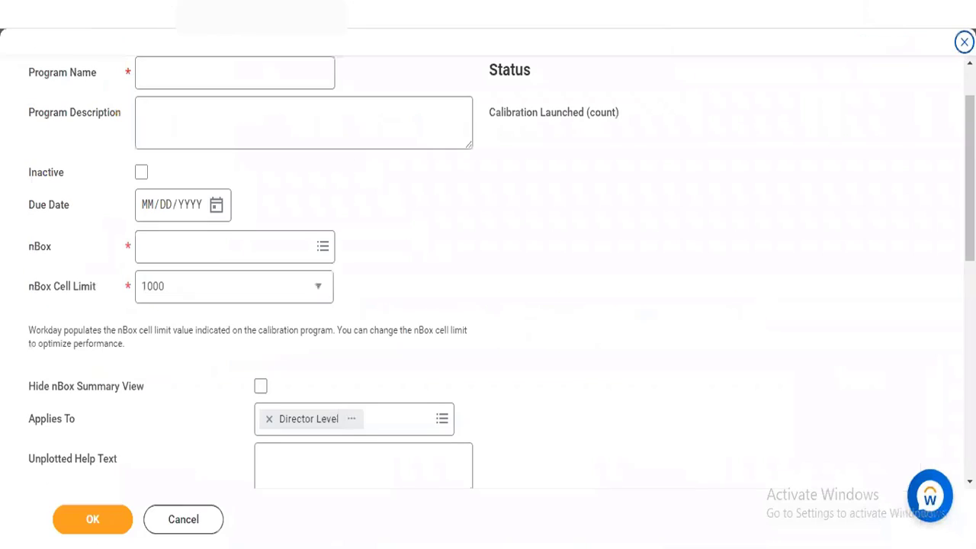
Step: Name the calibration program Performance Calibration
click(208, 73)
text(Perform)
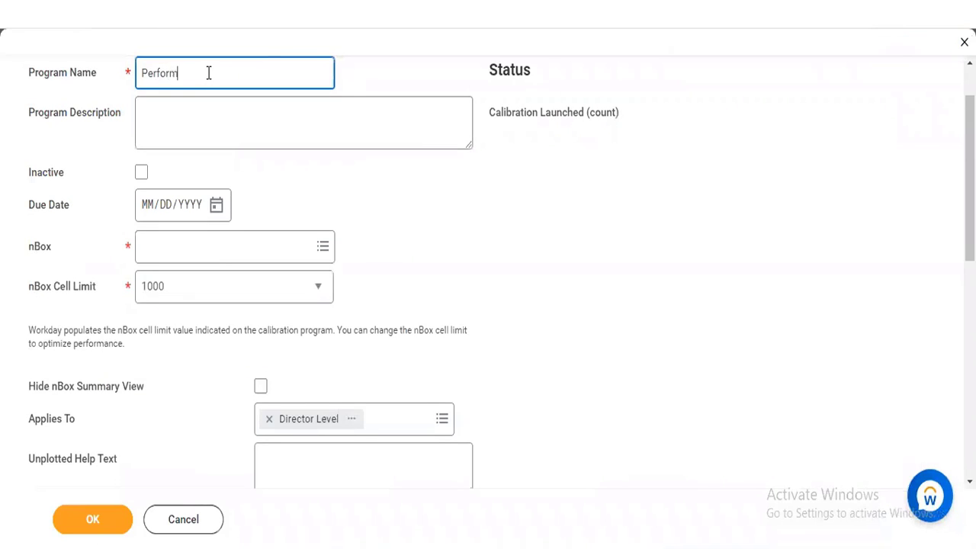
text(ance Calibration)
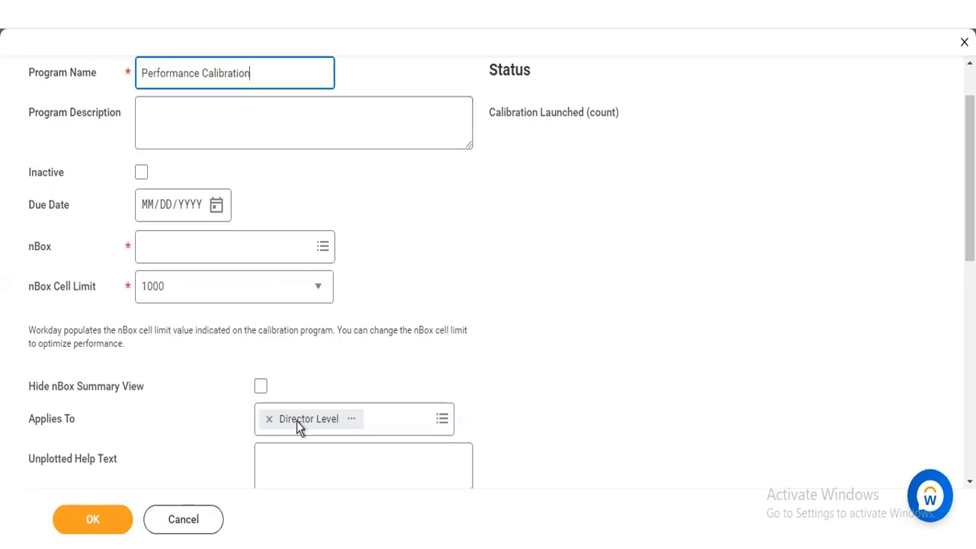
Step: Remove Director Level from the program's Applies To field and set the due date to 09/12/2022
click(272, 420)
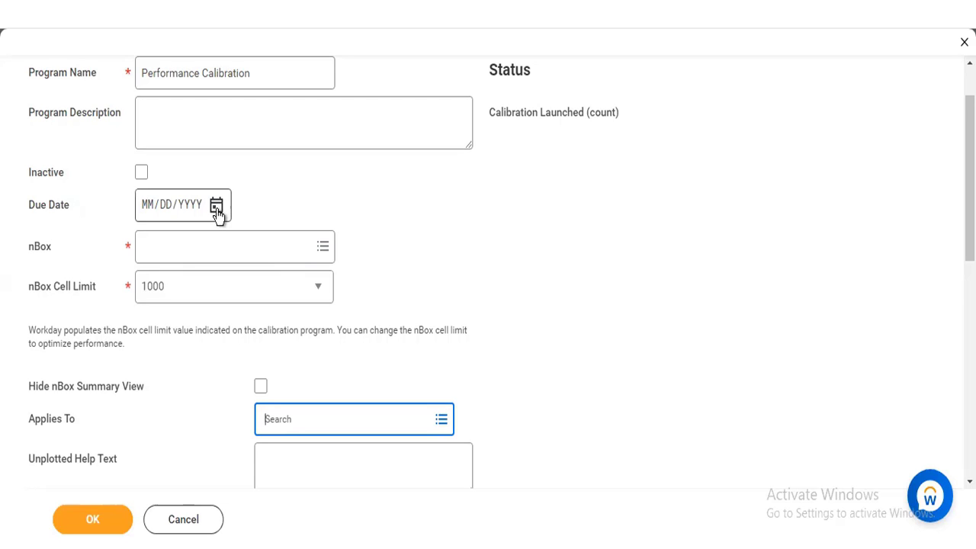
click(216, 206)
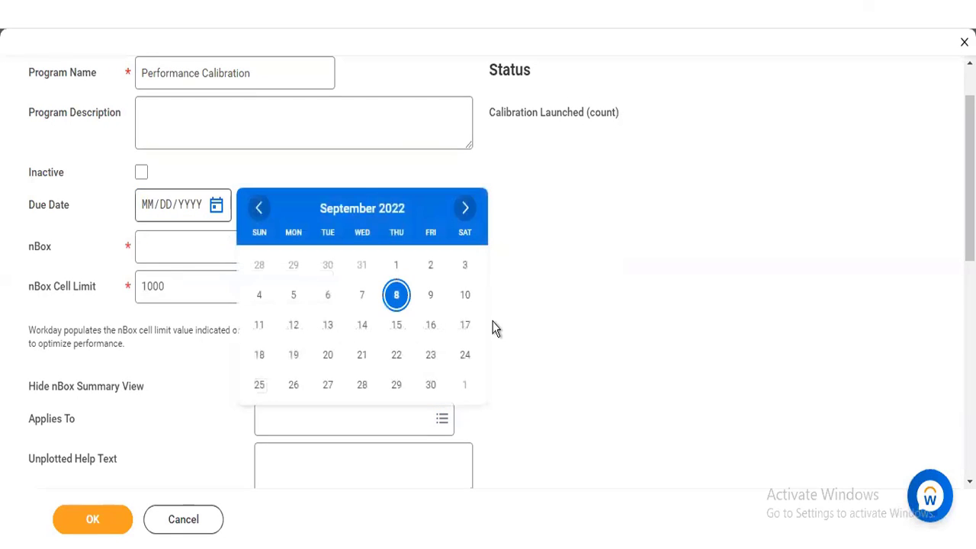
click(295, 328)
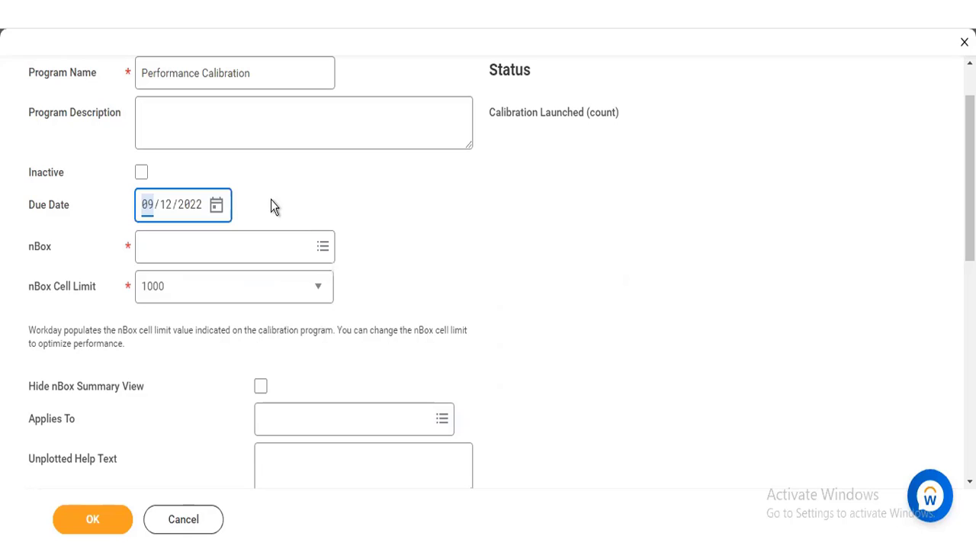
Step: Look through the available nBox reports and choose Talent Calibration as the program's nBox
click(244, 254)
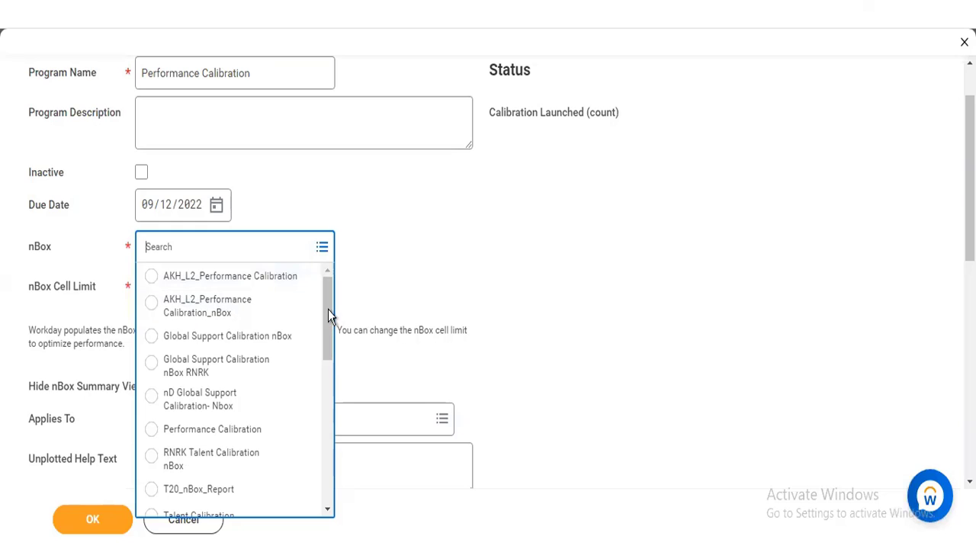
scroll(326, 332, down, 3)
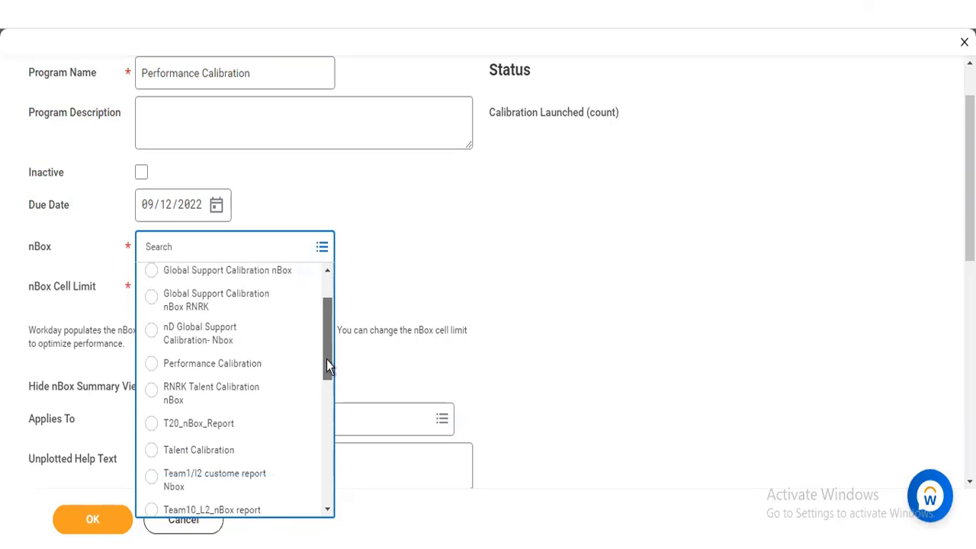
scroll(325, 385, down, 5)
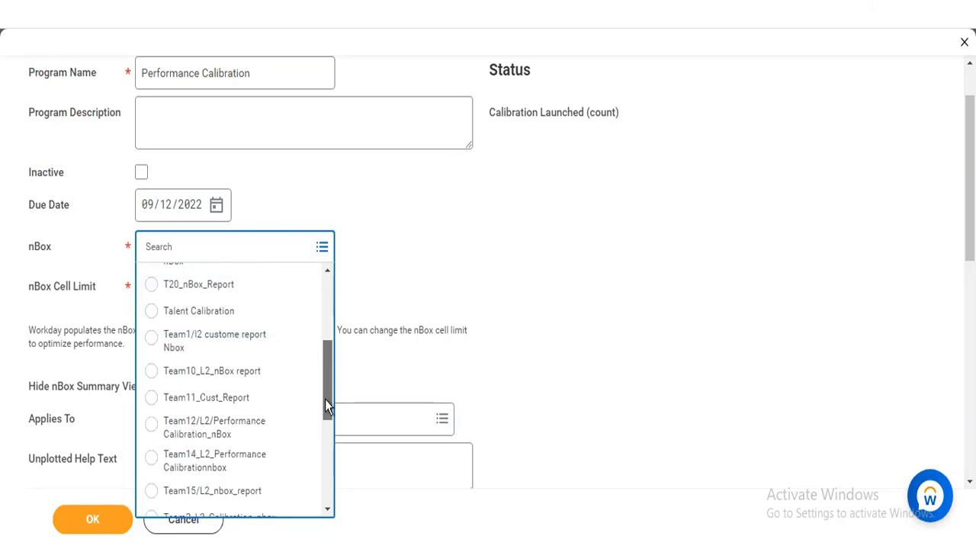
scroll(326, 427, down, 5)
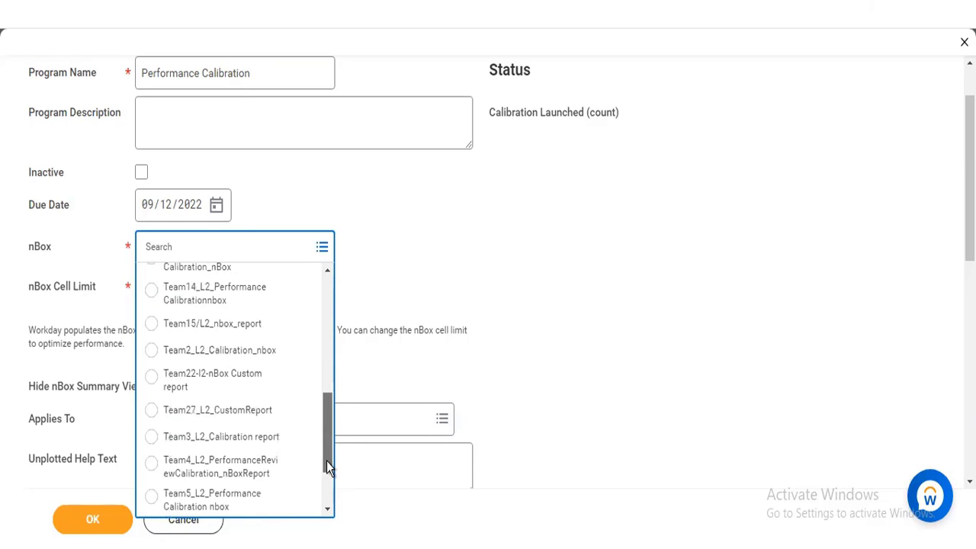
scroll(326, 465, down, 2)
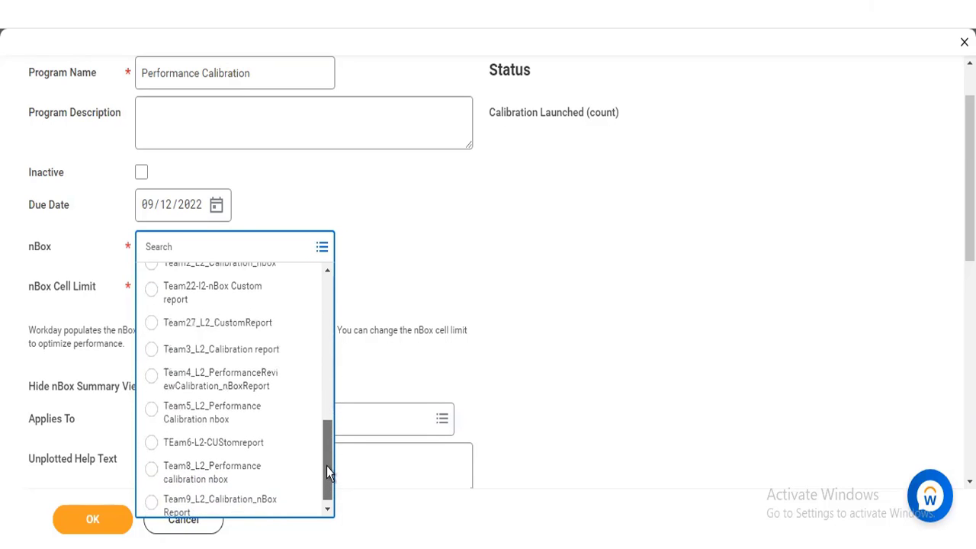
scroll(328, 389, up, 5)
scroll(229, 339, up, 2)
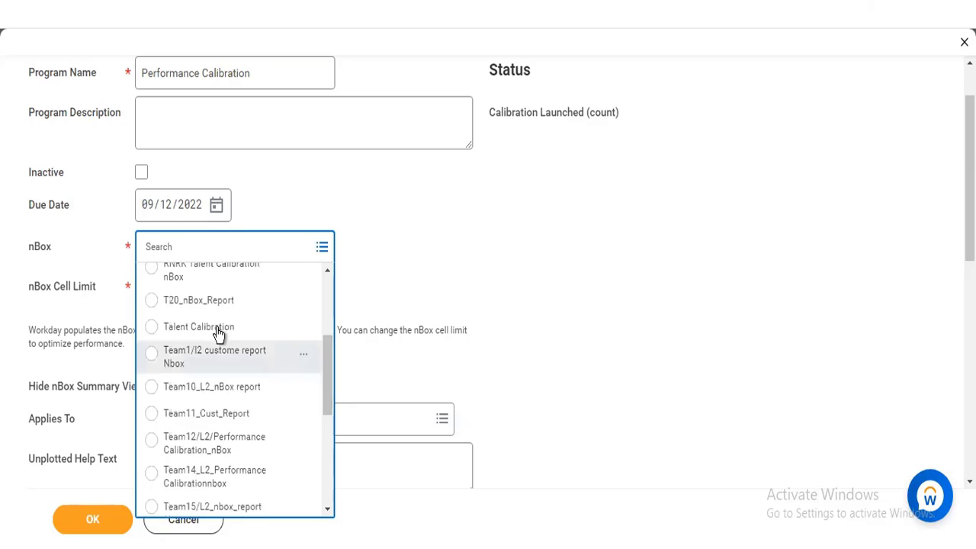
click(216, 328)
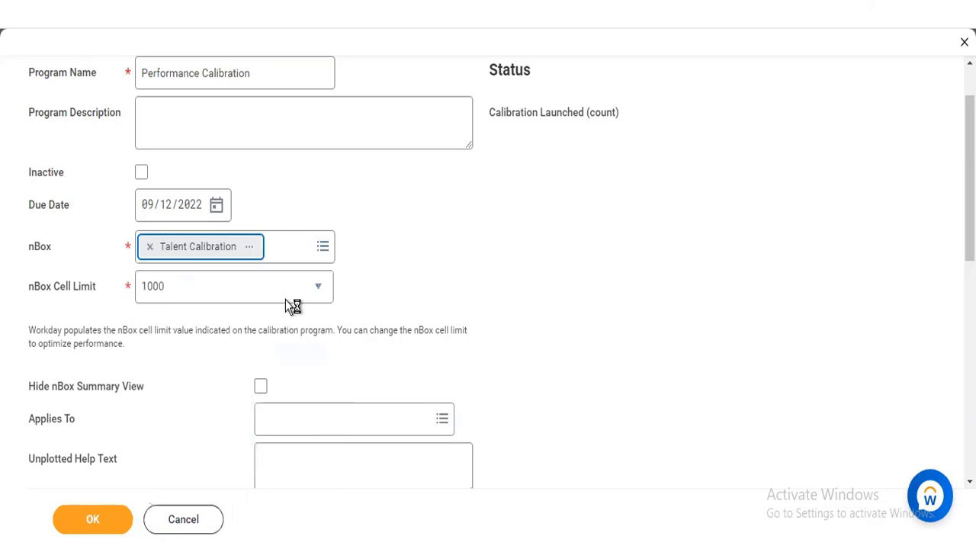
Step: Look through the nBox cell limit choices and select 1000 as the program's limit
click(184, 292)
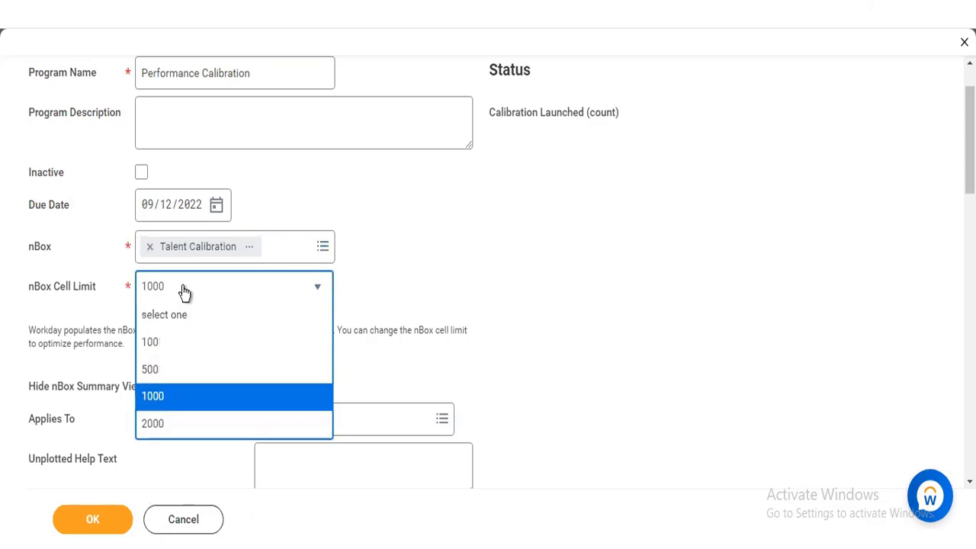
click(183, 292)
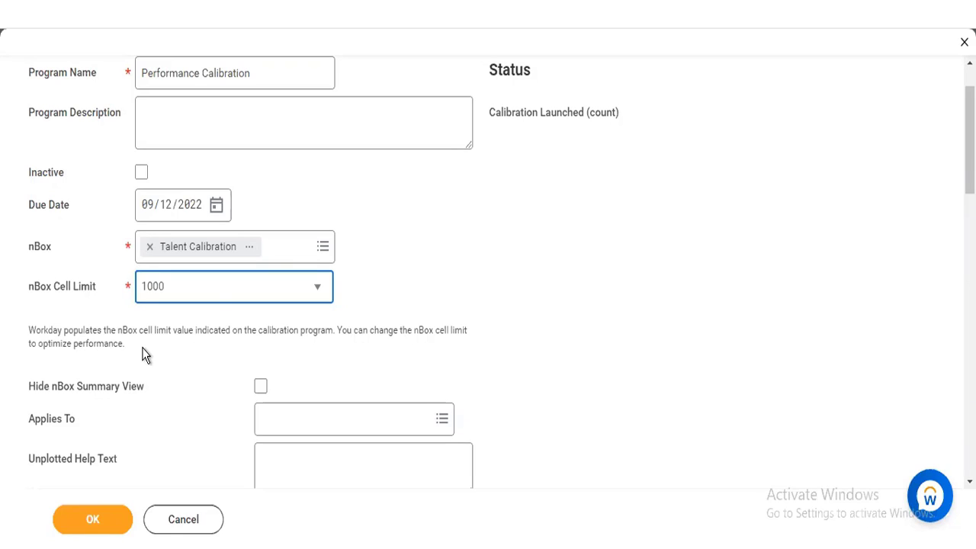
click(214, 298)
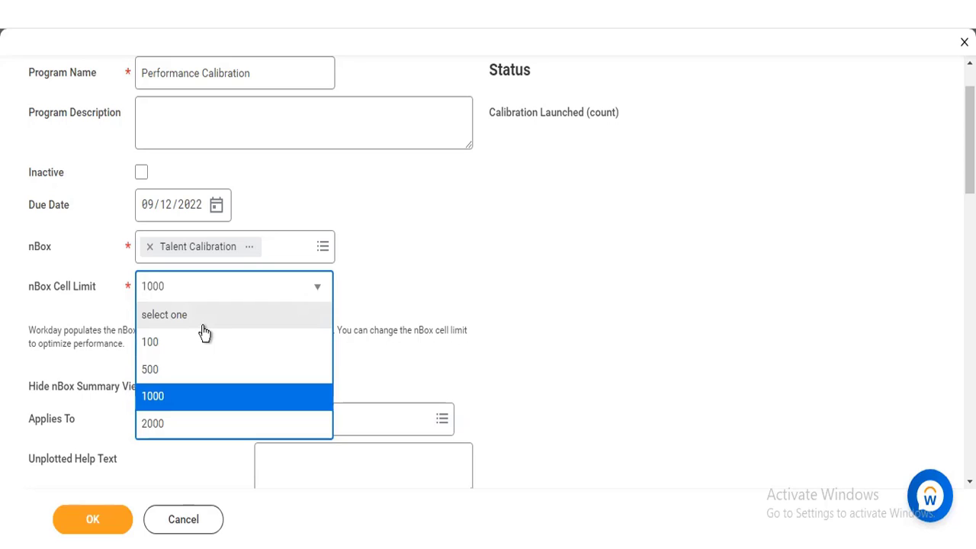
click(190, 398)
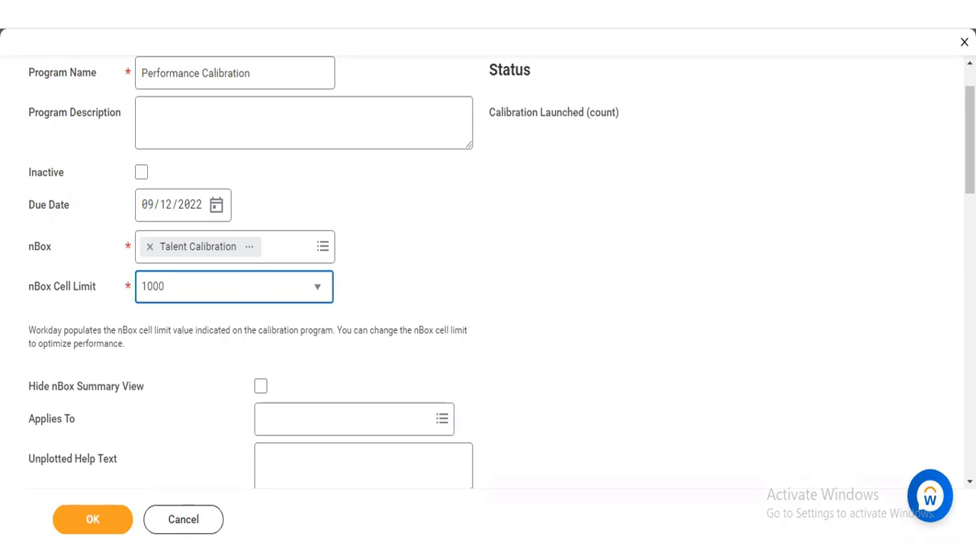
Step: Enable Hide nBox Summary View and apply the program to Full Time/Regular/Manager
scroll(488, 272, down, 3)
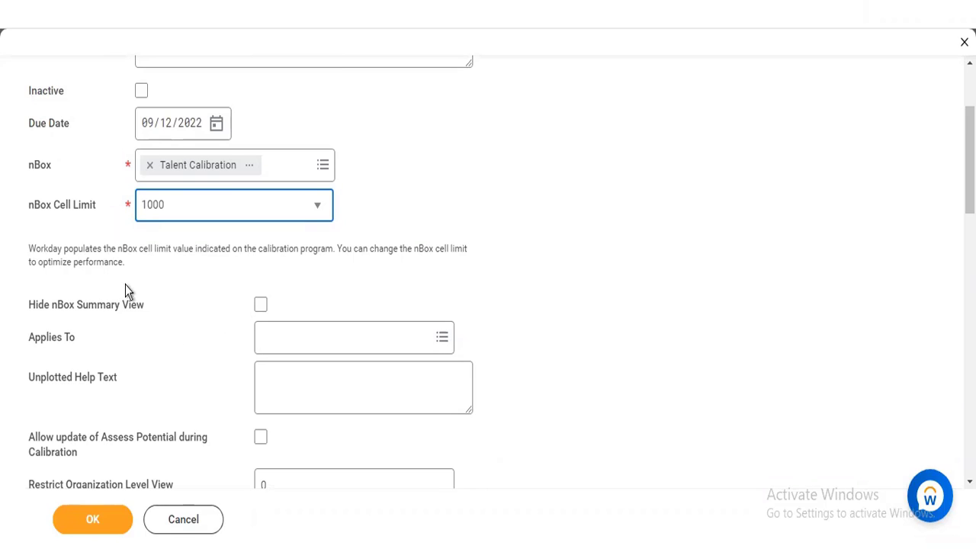
click(260, 305)
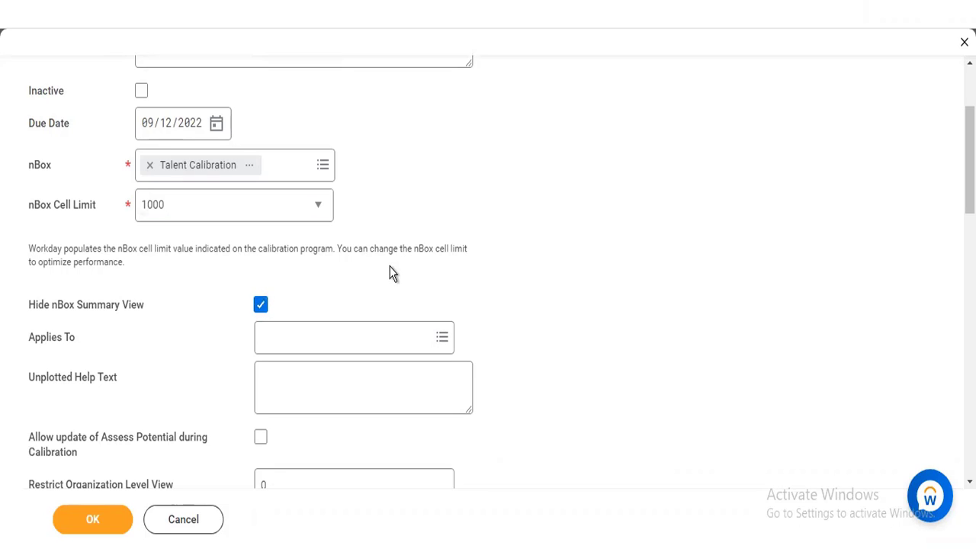
click(354, 335)
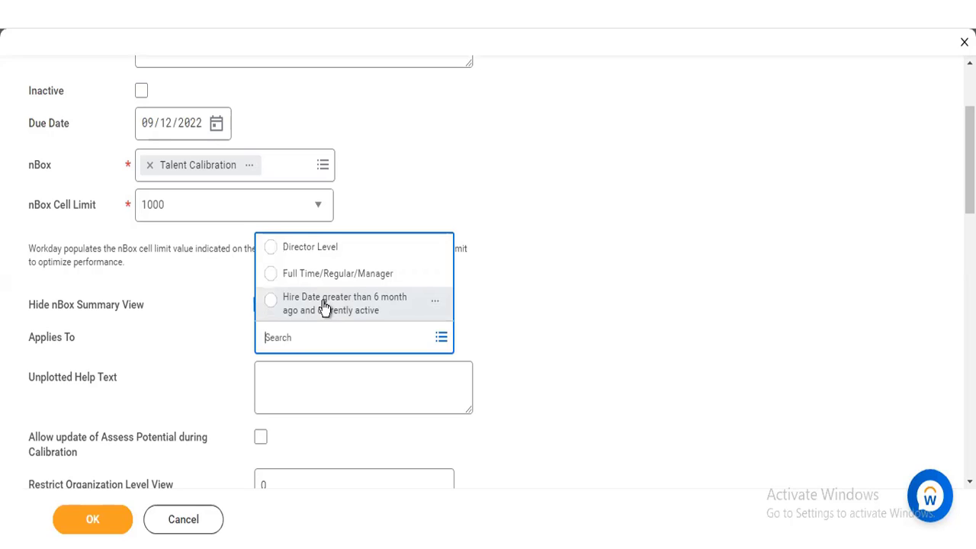
click(673, 259)
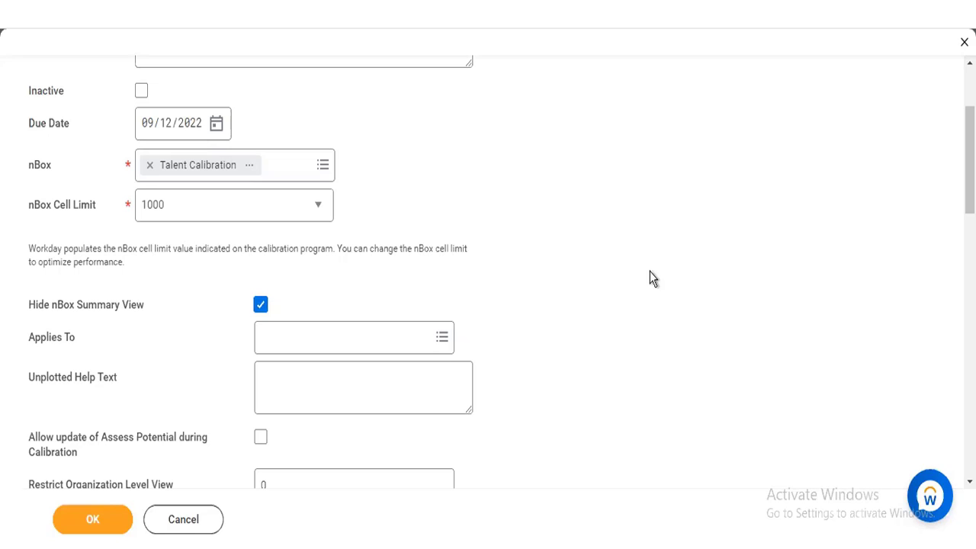
drag(417, 319, 342, 348)
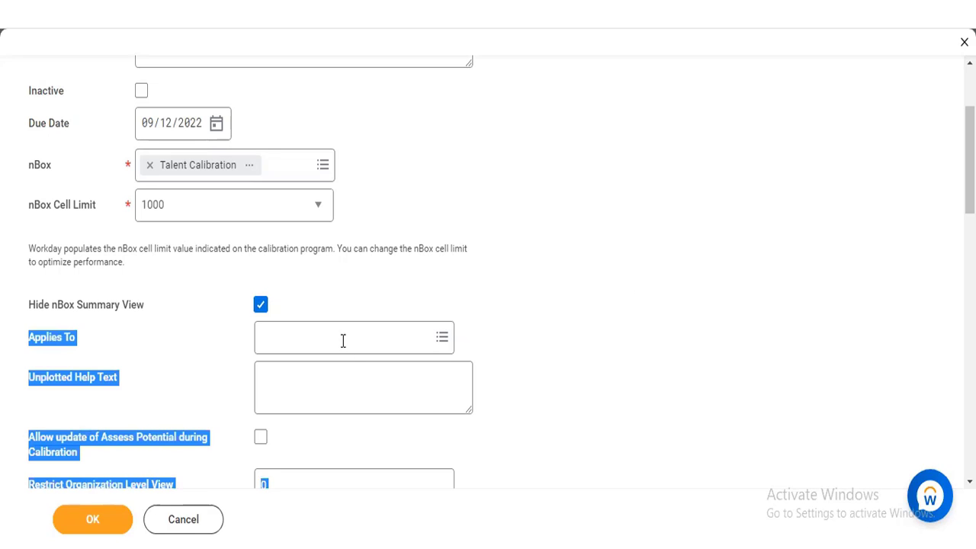
click(343, 341)
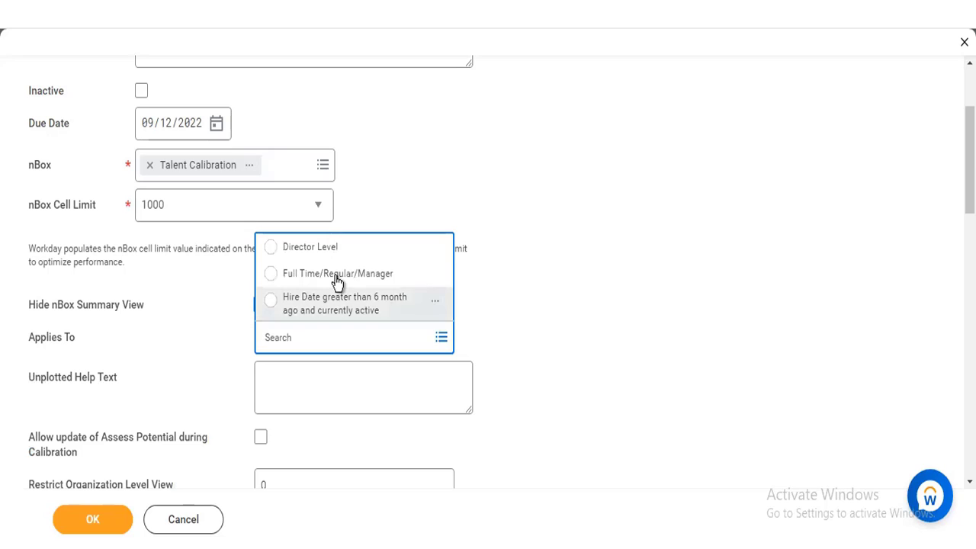
click(338, 281)
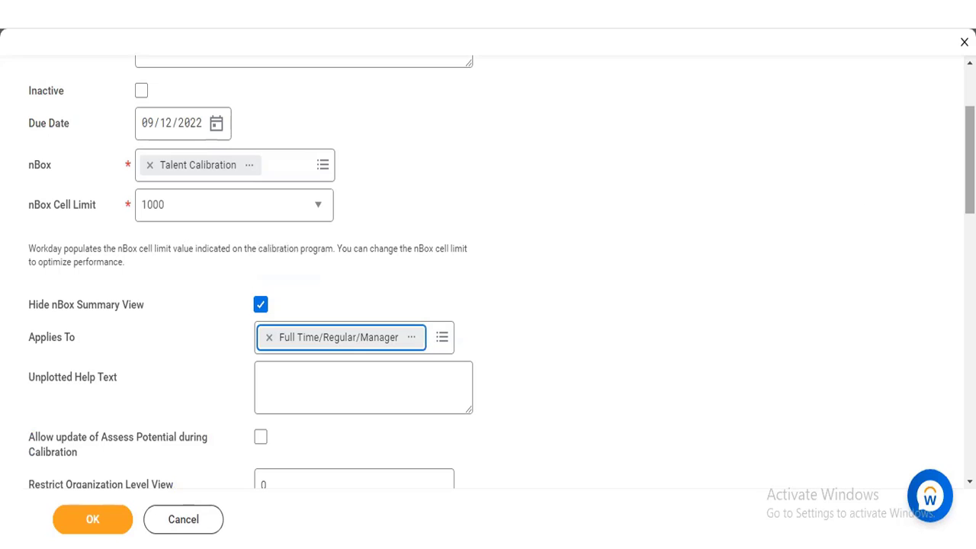
Step: Allow updates of Assess Potential during calibration
scroll(501, 281, down, 1)
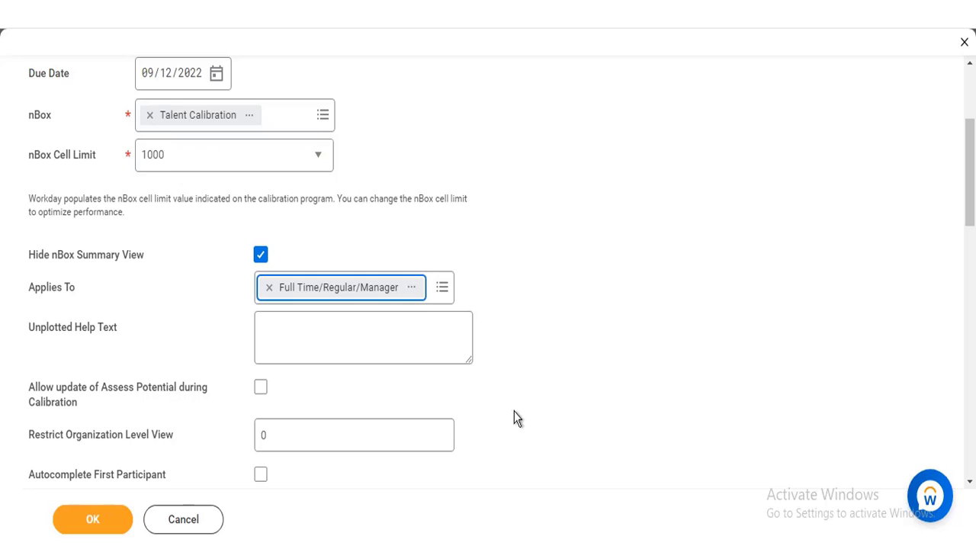
click(262, 388)
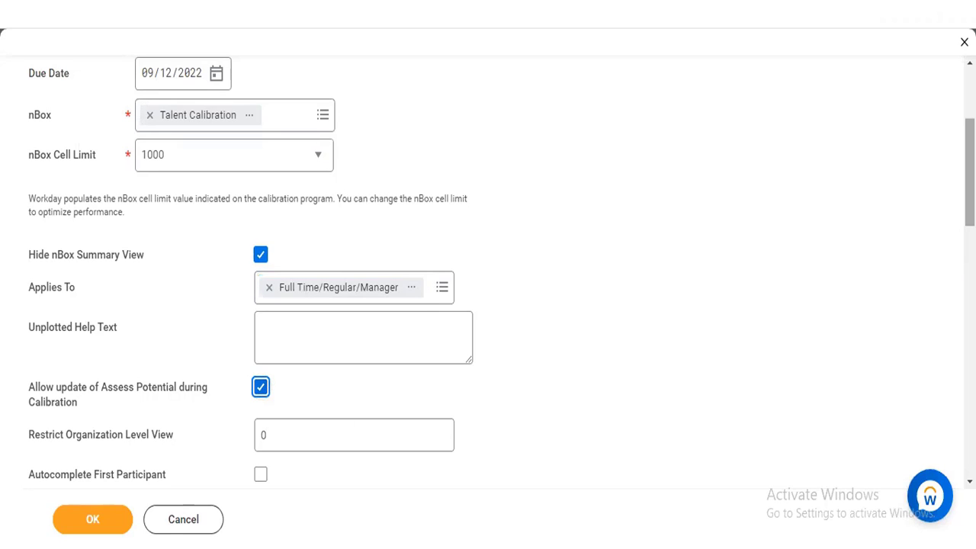
Step: Examine the validation options and the row and column tables of the calibration value mapping
scroll(499, 267, down, 4)
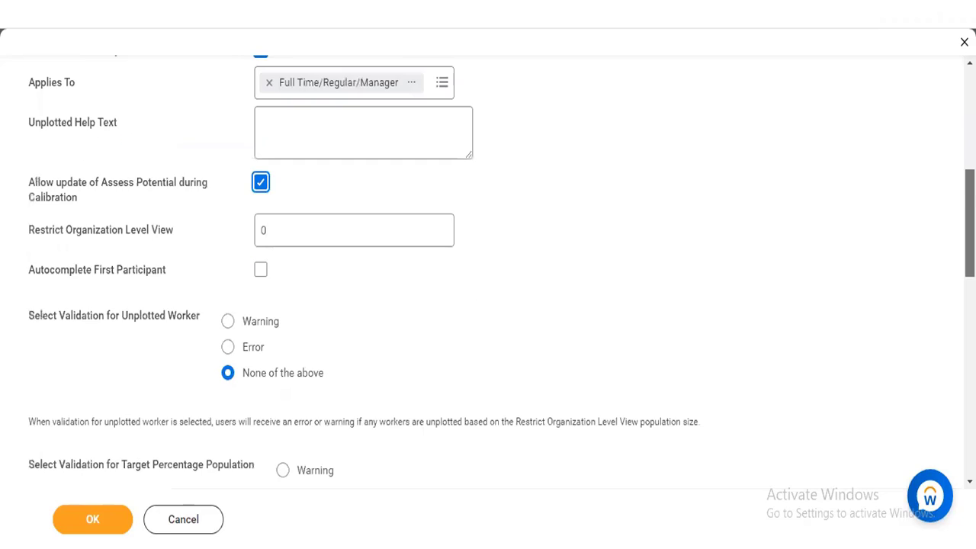
scroll(499, 267, down, 1)
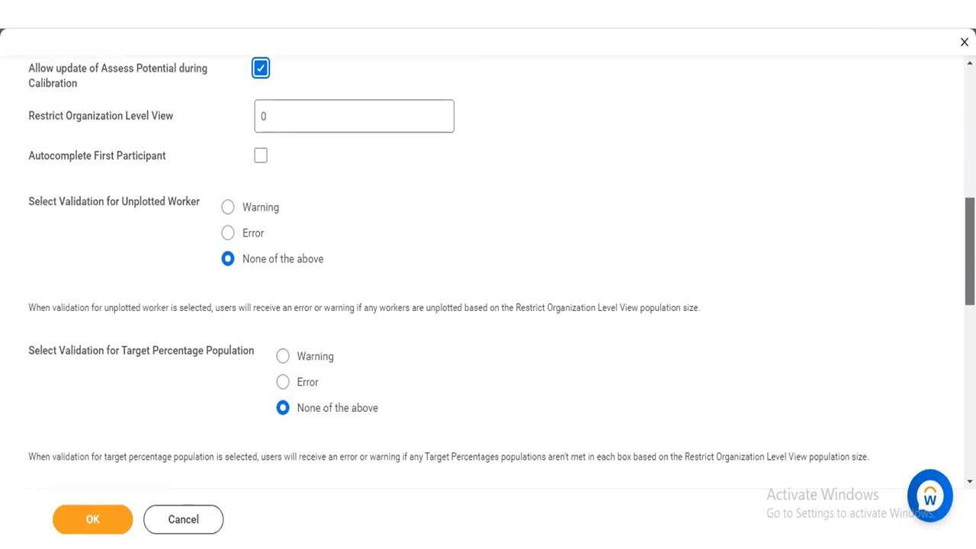
scroll(488, 267, down, 4)
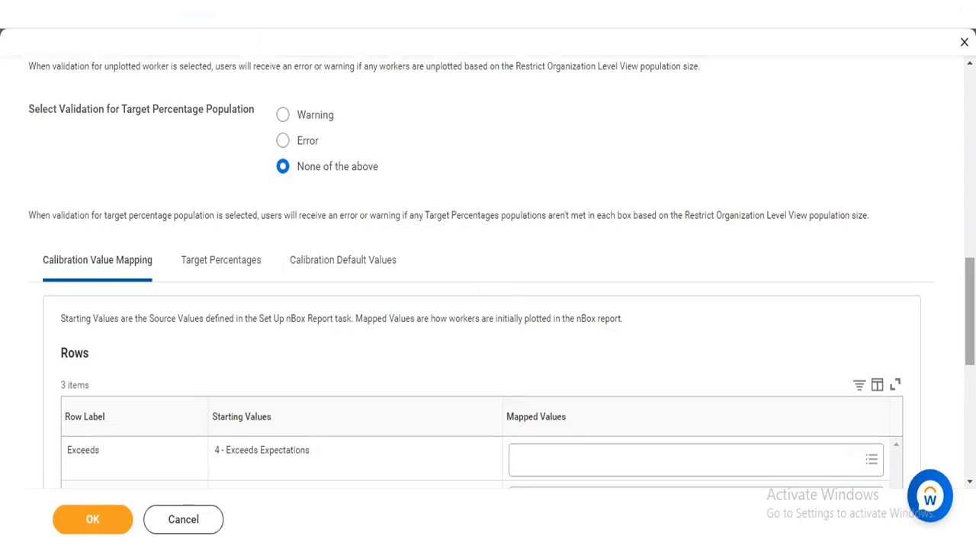
scroll(488, 267, down, 4)
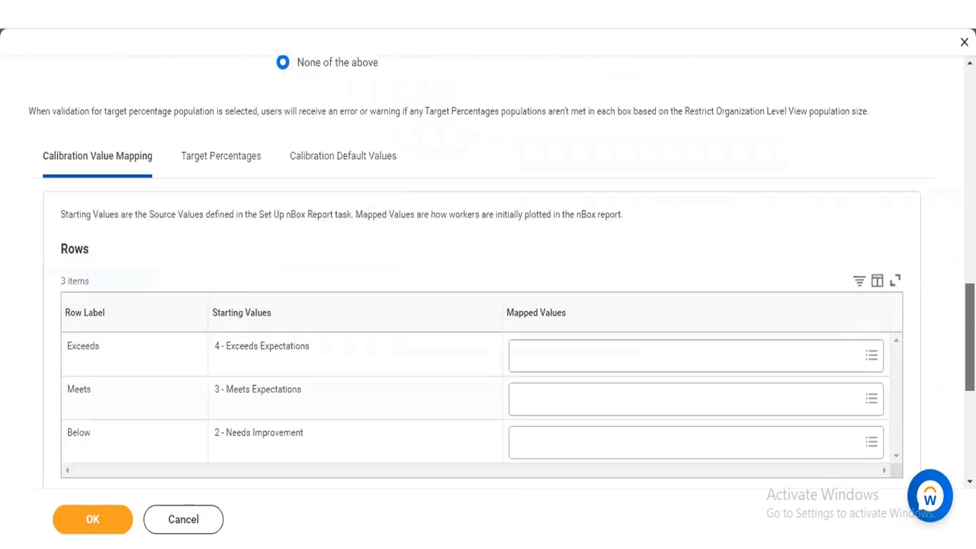
scroll(488, 267, down, 1)
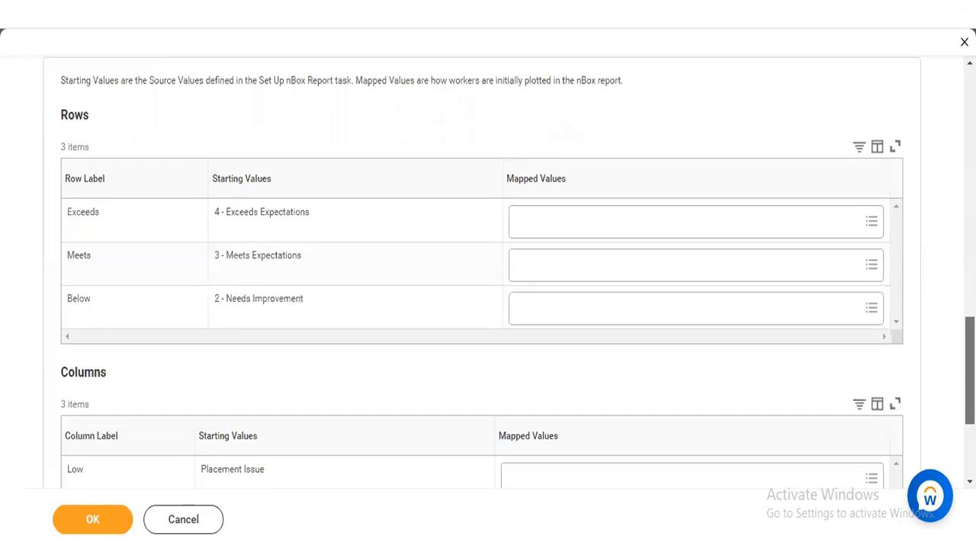
scroll(488, 267, down, 1)
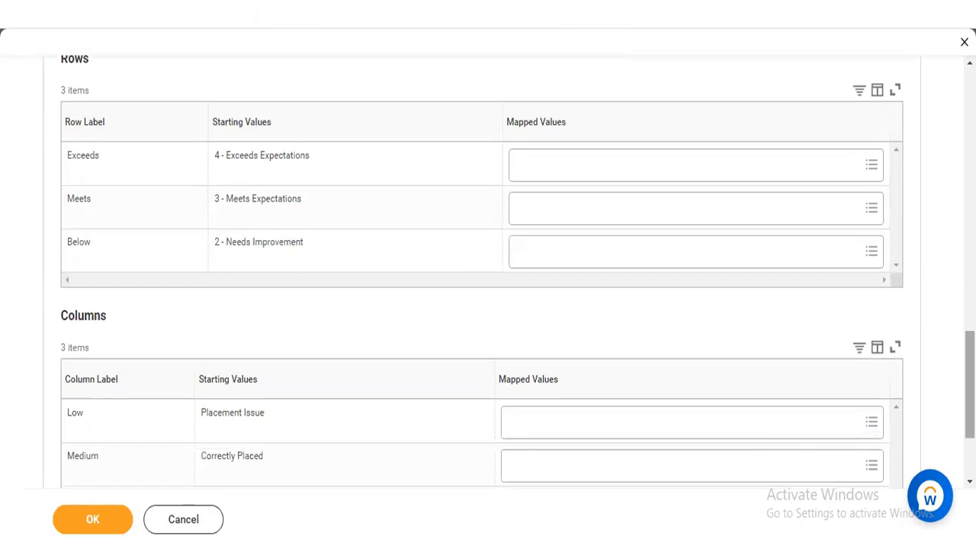
scroll(488, 267, down, 2)
scroll(488, 267, up, 7)
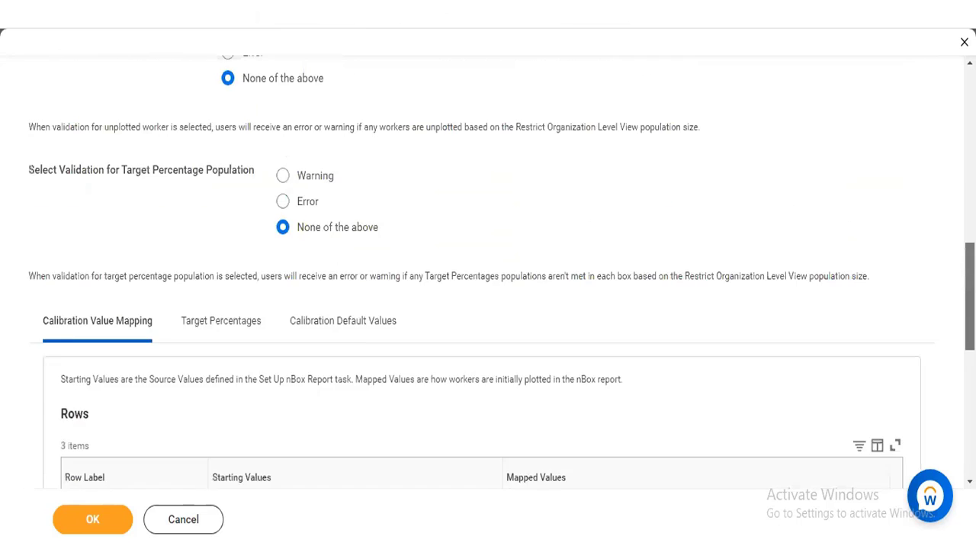
scroll(455, 183, up, 4)
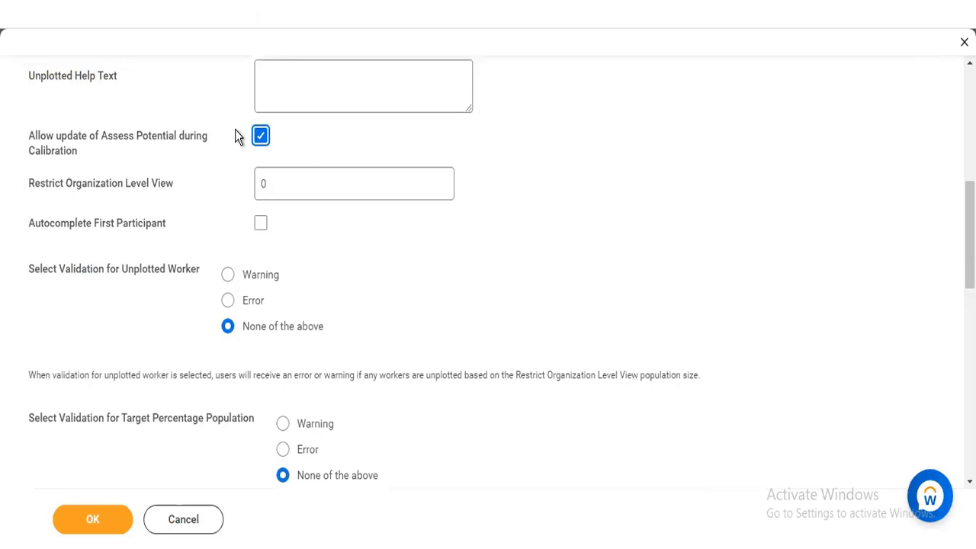
Step: Disallow Assess Potential updates to check the value mapping tables without them, and allow the updates again
click(260, 136)
scroll(488, 266, down, 6)
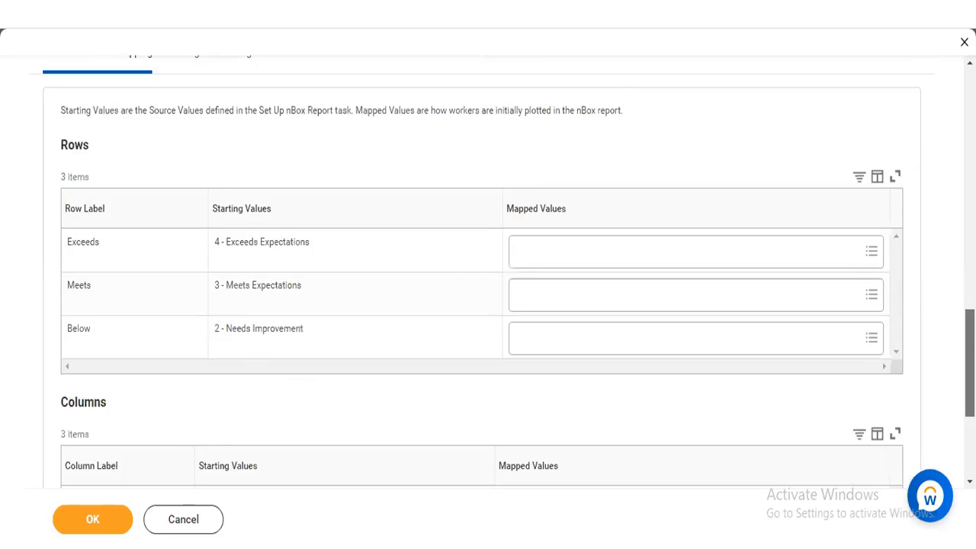
scroll(488, 267, down, 3)
scroll(417, 402, up, 9)
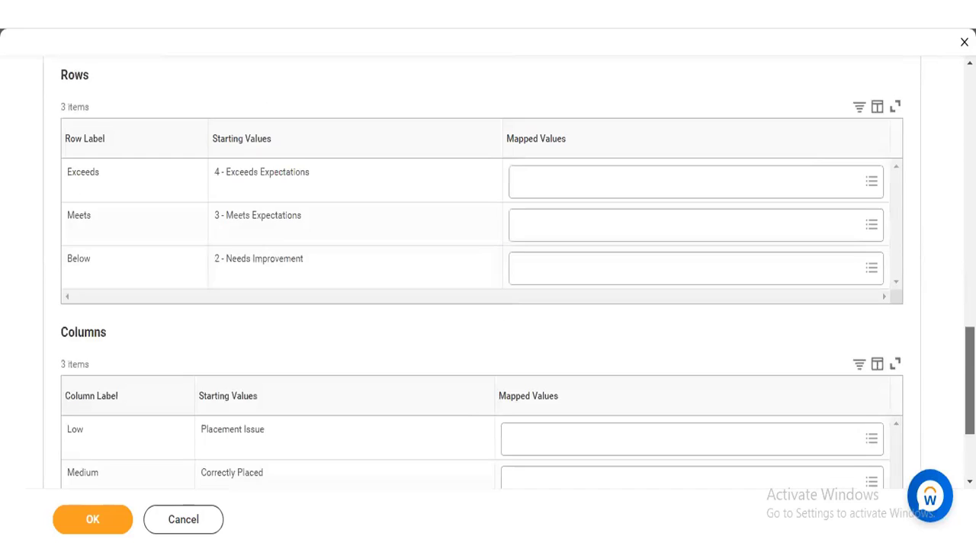
scroll(417, 402, up, 2)
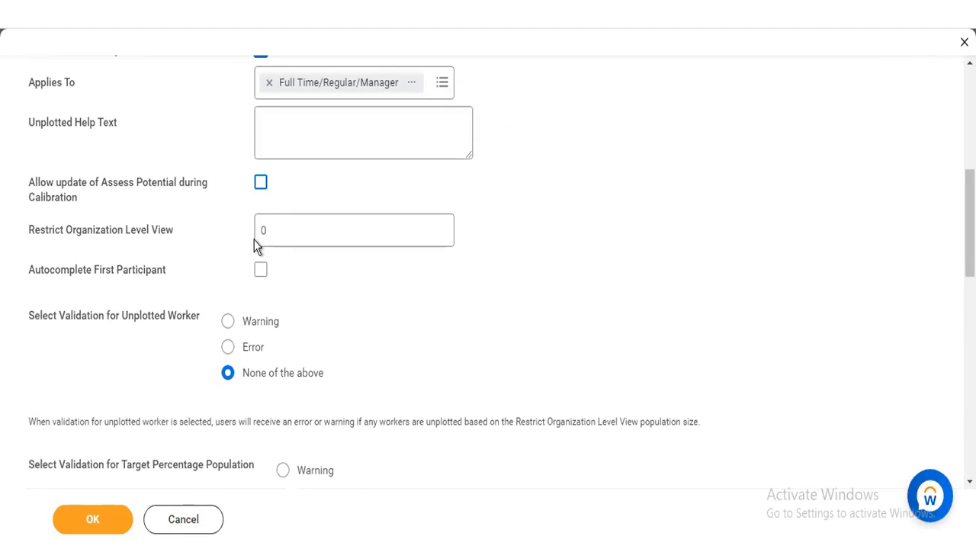
click(260, 186)
click(261, 187)
click(261, 186)
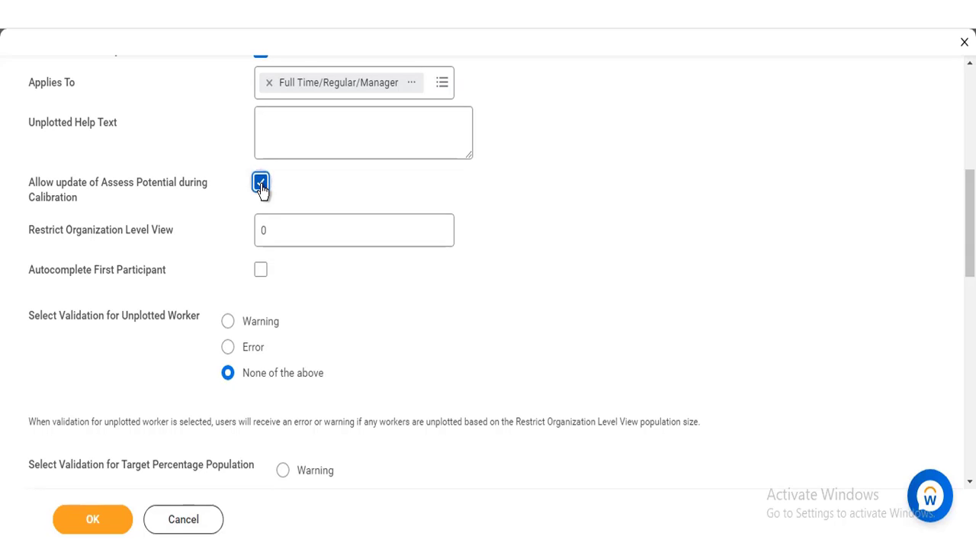
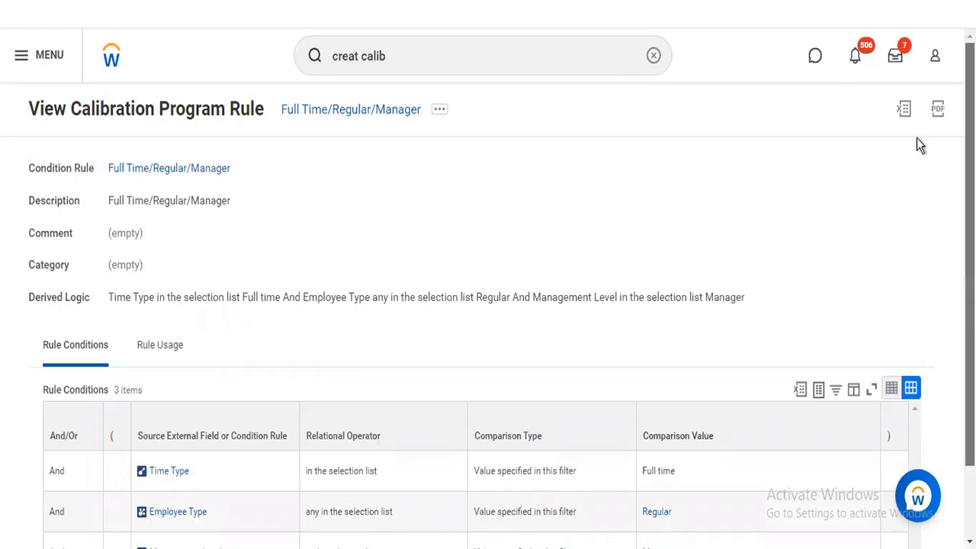
Step: Open the Full Time/Regular/Manager calibration program rule for editing and bring its comparison values into view
click(440, 111)
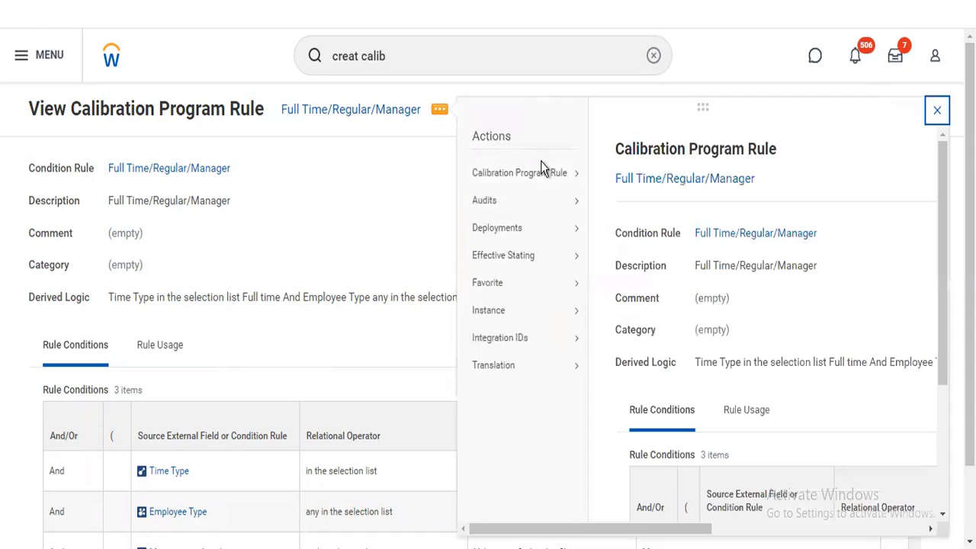
mouse_move(547, 174)
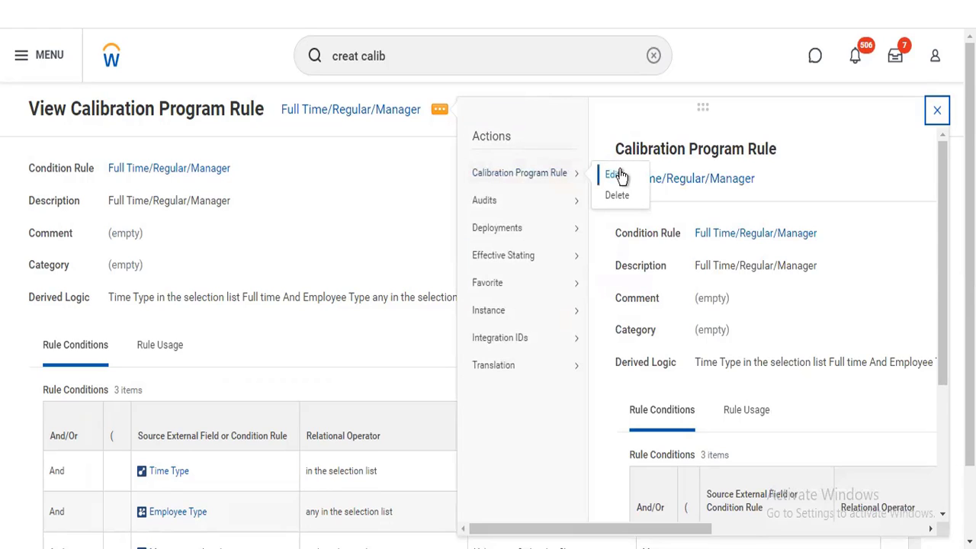
click(616, 175)
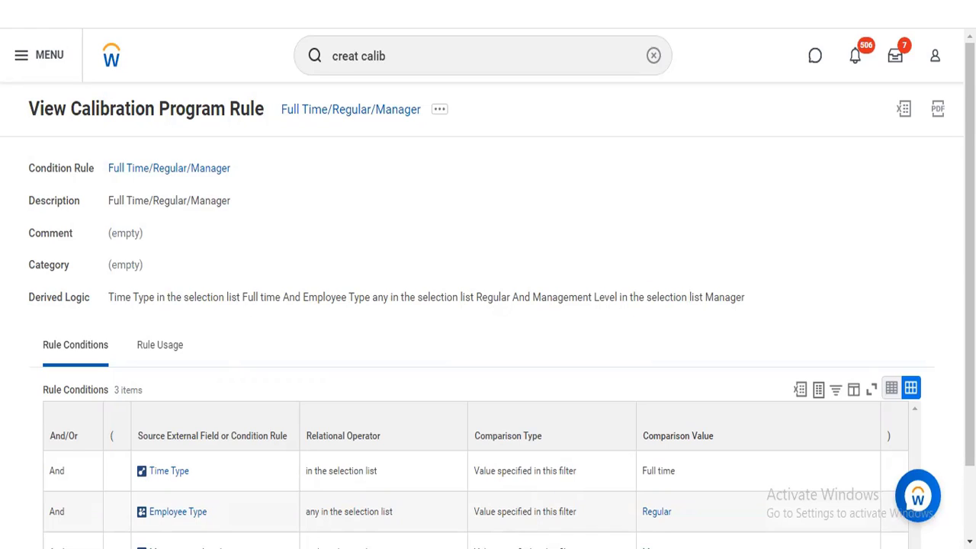
scroll(679, 152, down, 1)
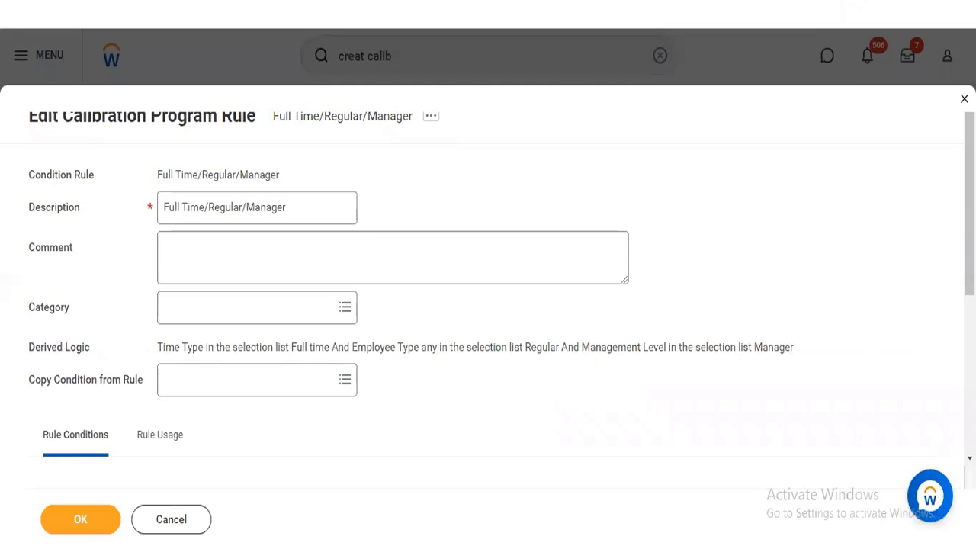
scroll(488, 305, down, 3)
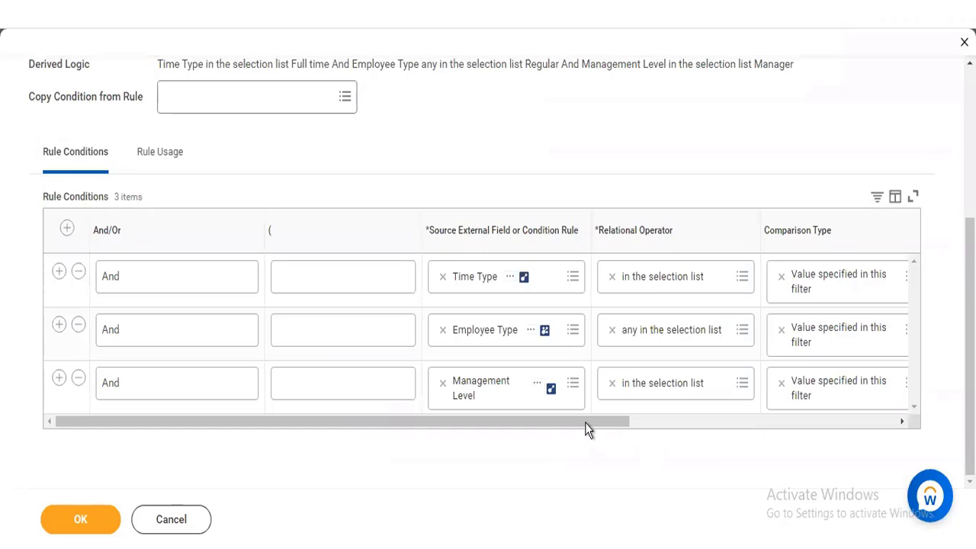
click(850, 421)
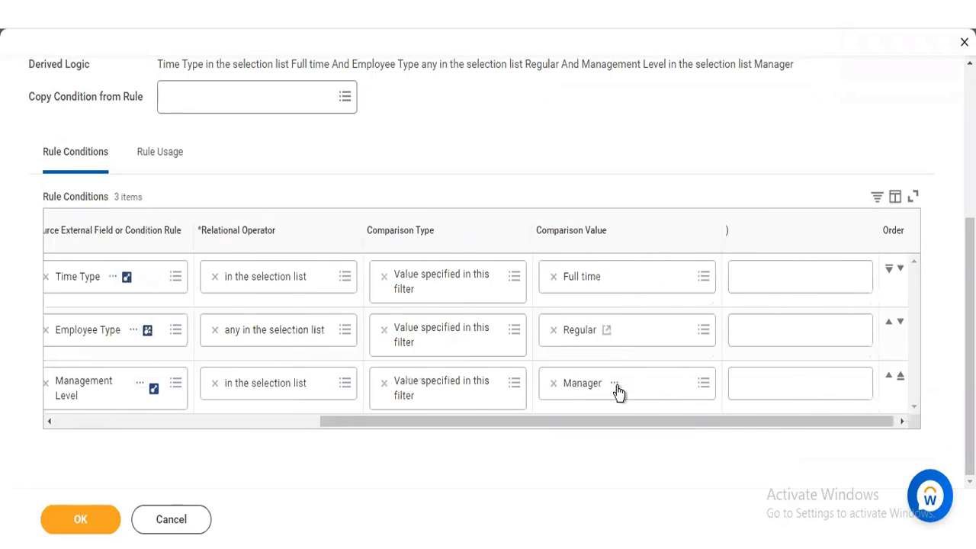
Step: Remove Manager from the Management Level condition and search its comparison values for CEO
click(553, 382)
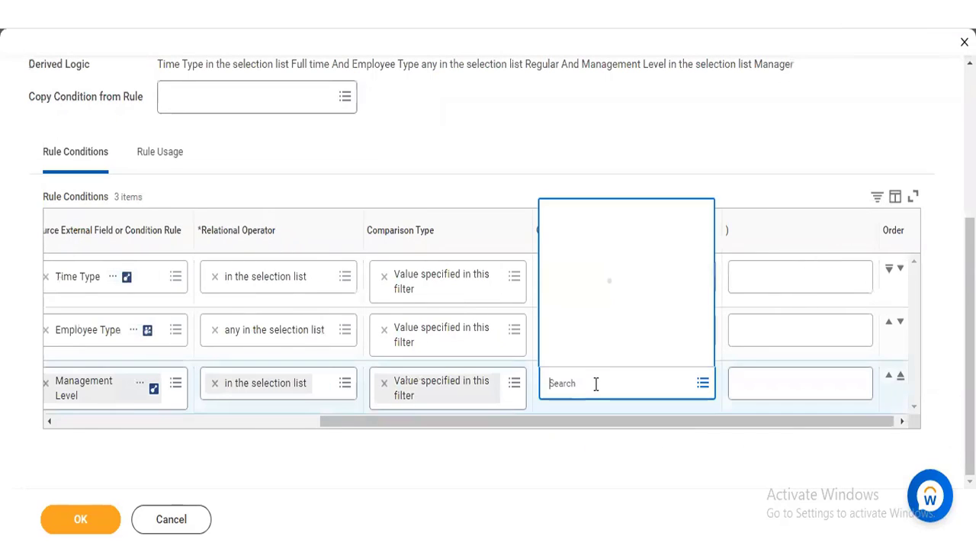
text(CEO)
key(Return)
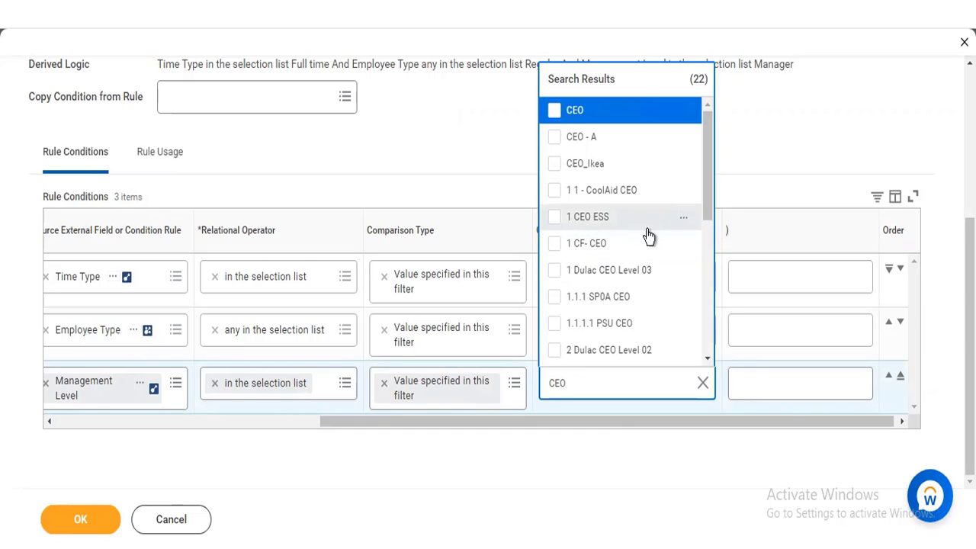
drag(709, 164, 709, 205)
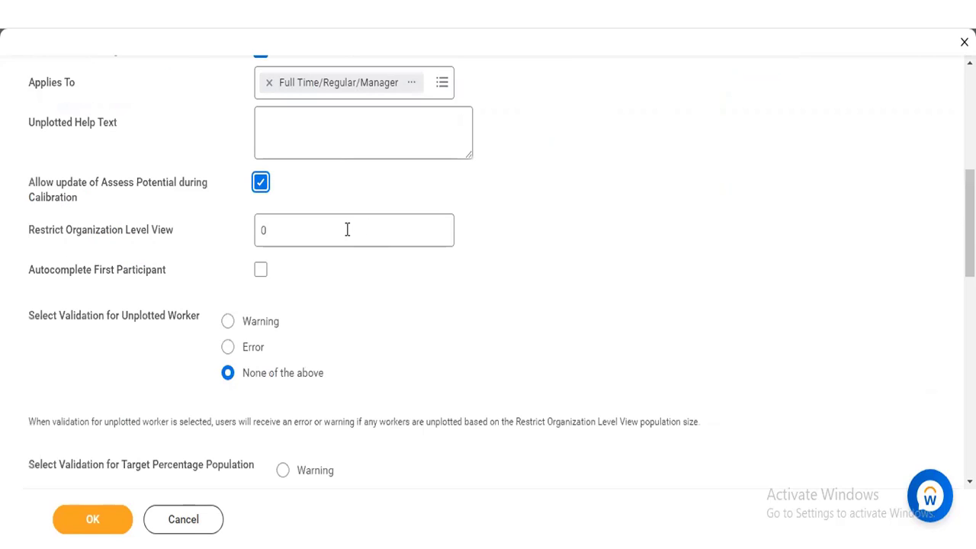
Step: Enable Autocomplete First Participant for the calibration program
click(347, 229)
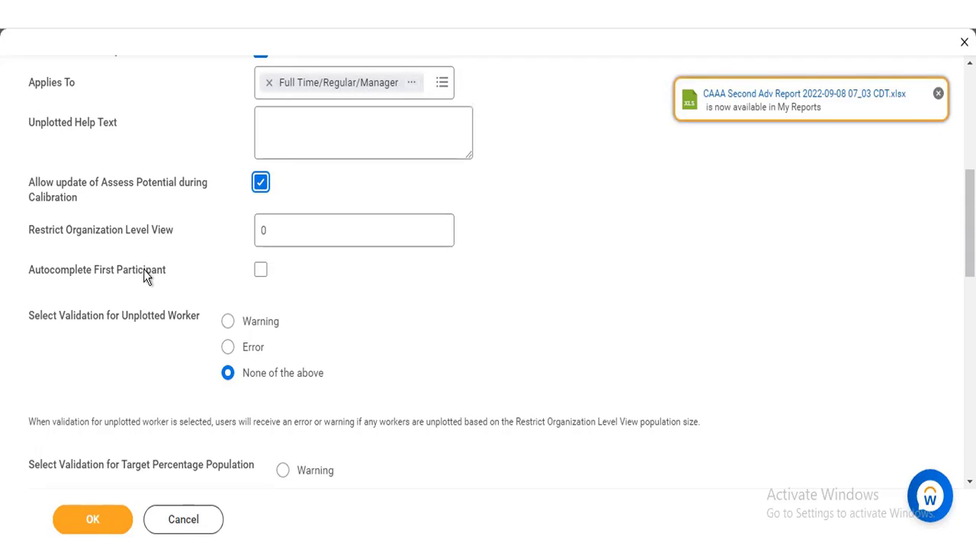
click(261, 270)
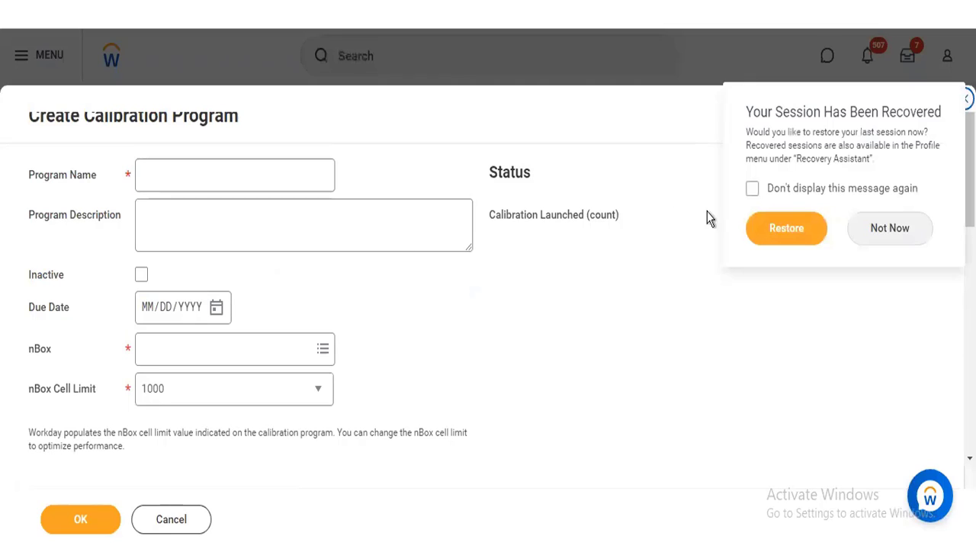
Step: Decline restoring the last session and examine the blank calibration program's Restrict Organization Level View, autocomplete and validation options
click(900, 235)
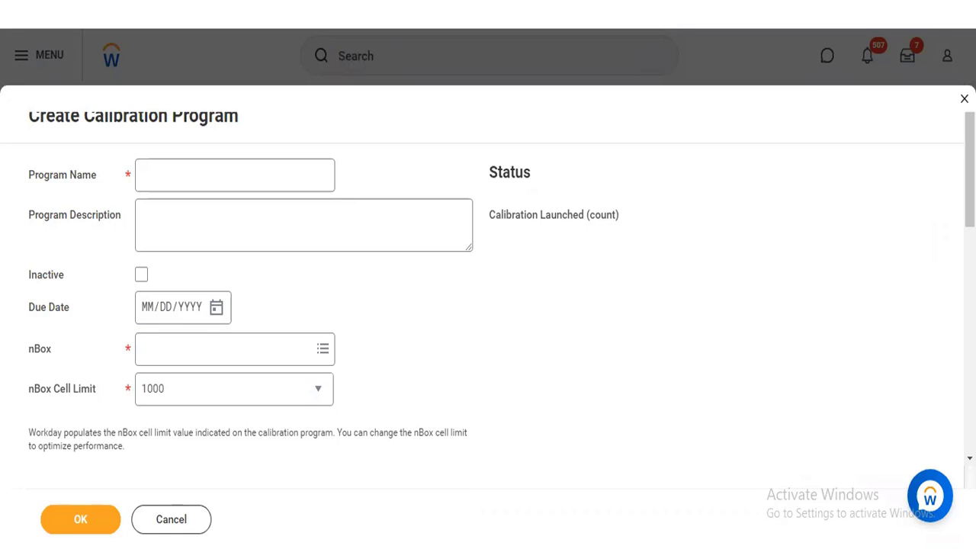
scroll(488, 305, down, 3)
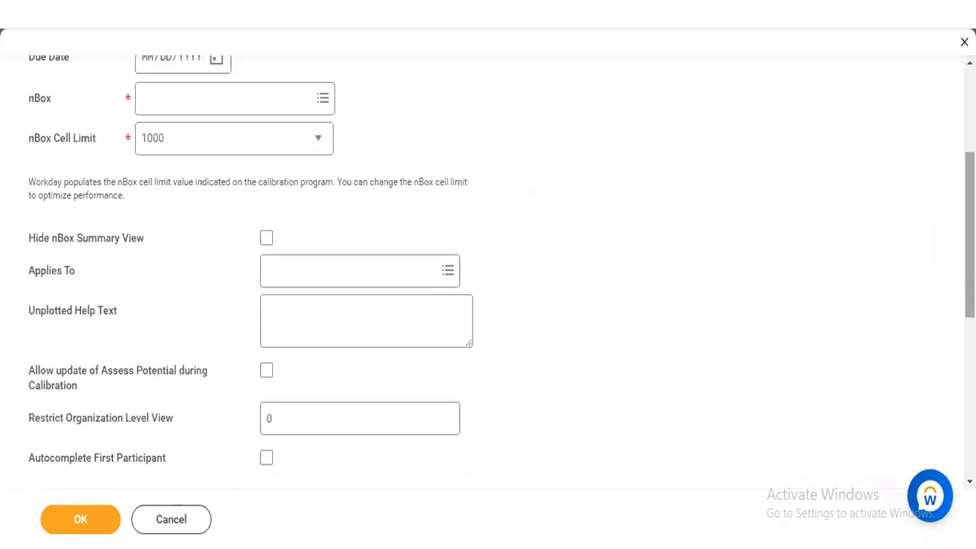
scroll(488, 305, down, 1)
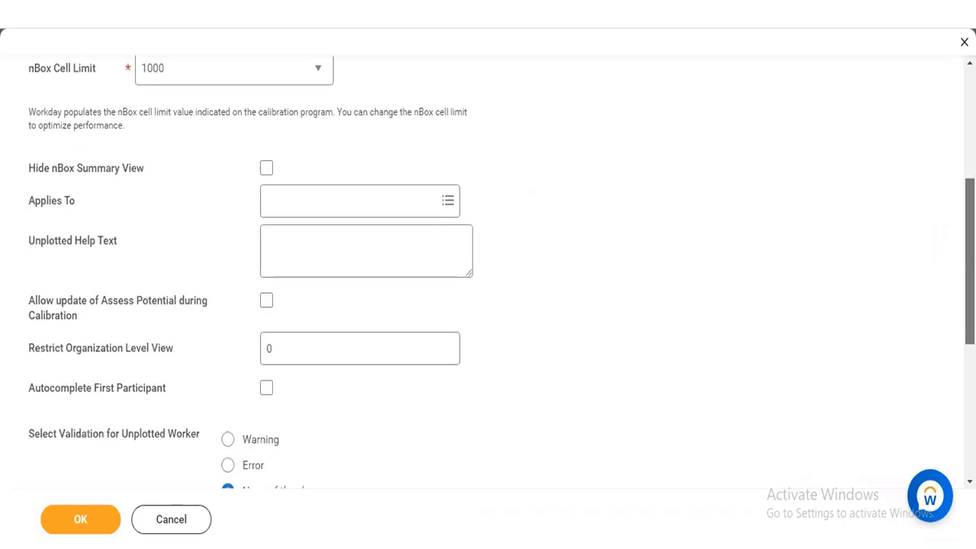
scroll(488, 305, down, 1)
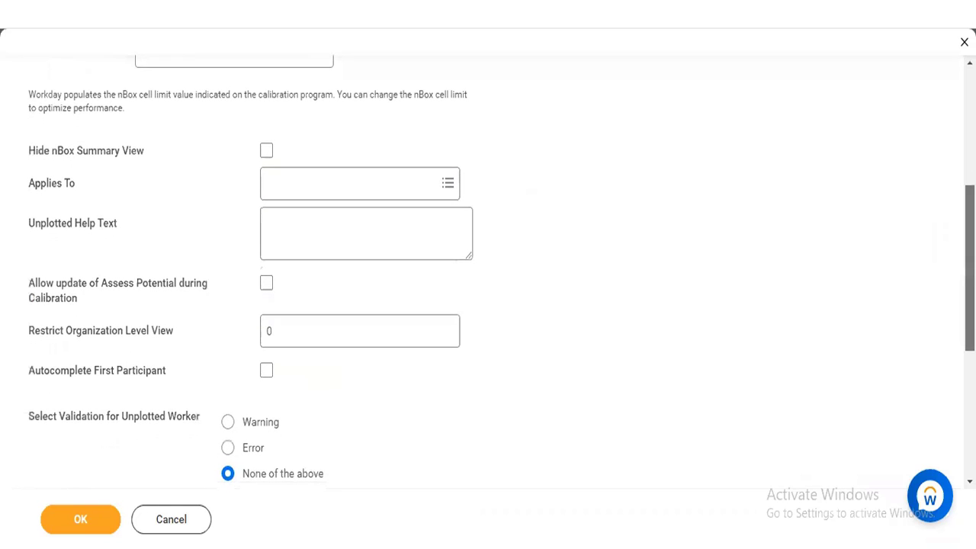
drag(970, 267, 970, 341)
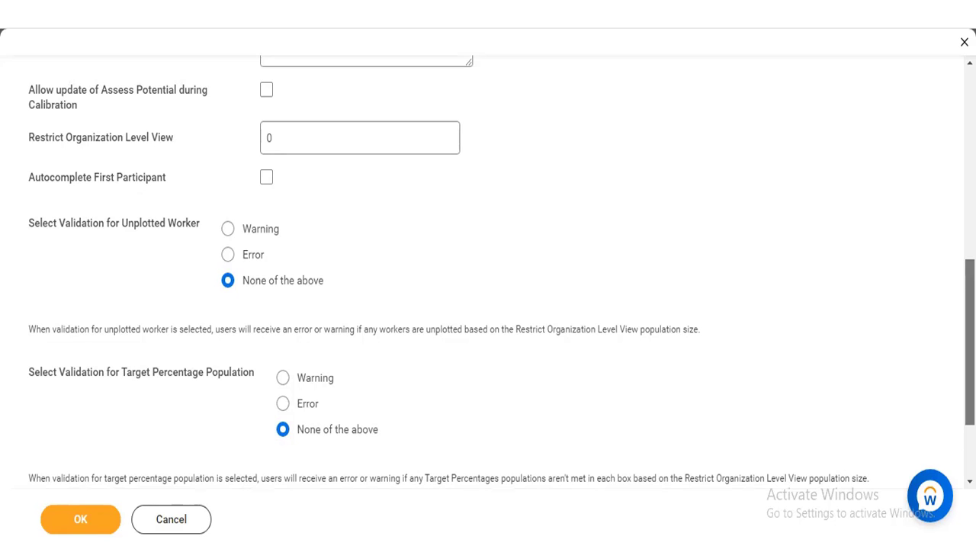
scroll(488, 274, up, 3)
scroll(599, 301, up, 1)
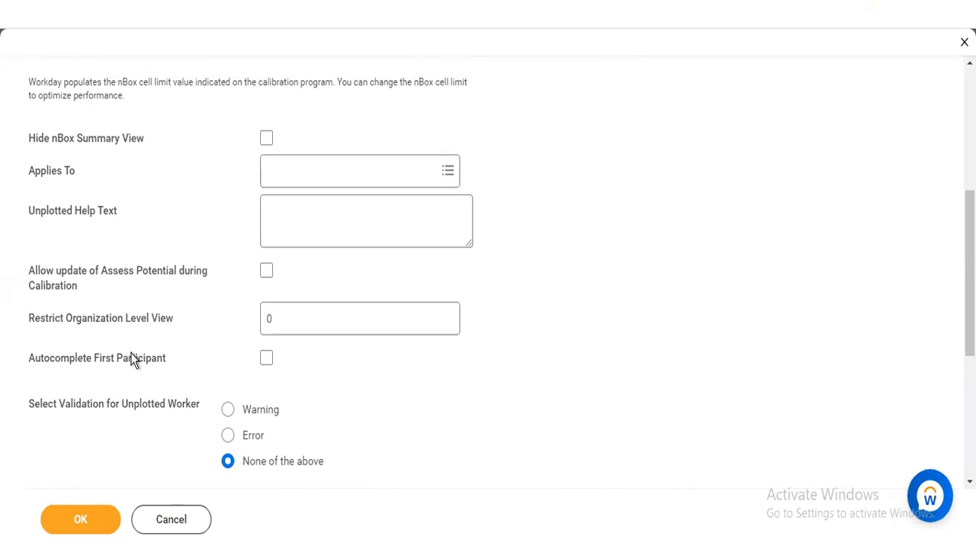
click(297, 322)
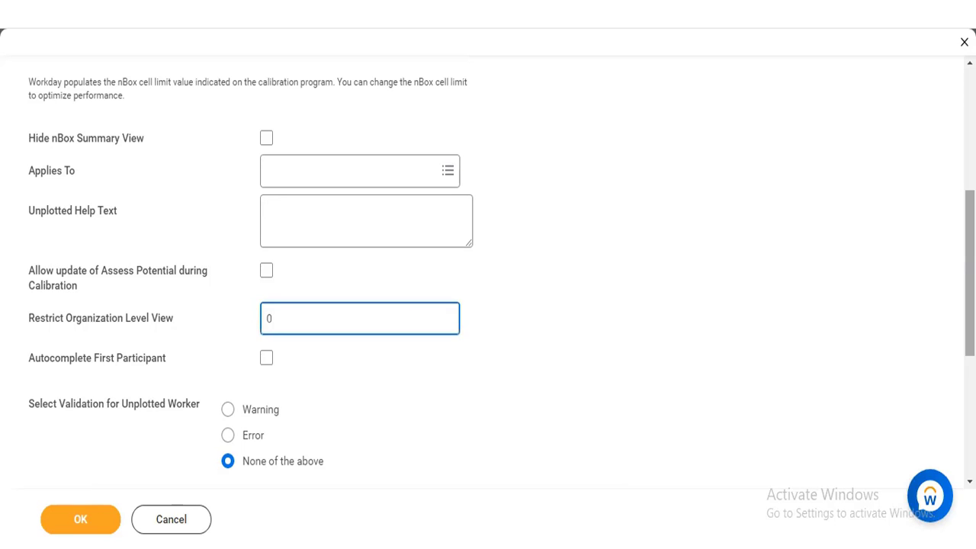
scroll(488, 267, down, 3)
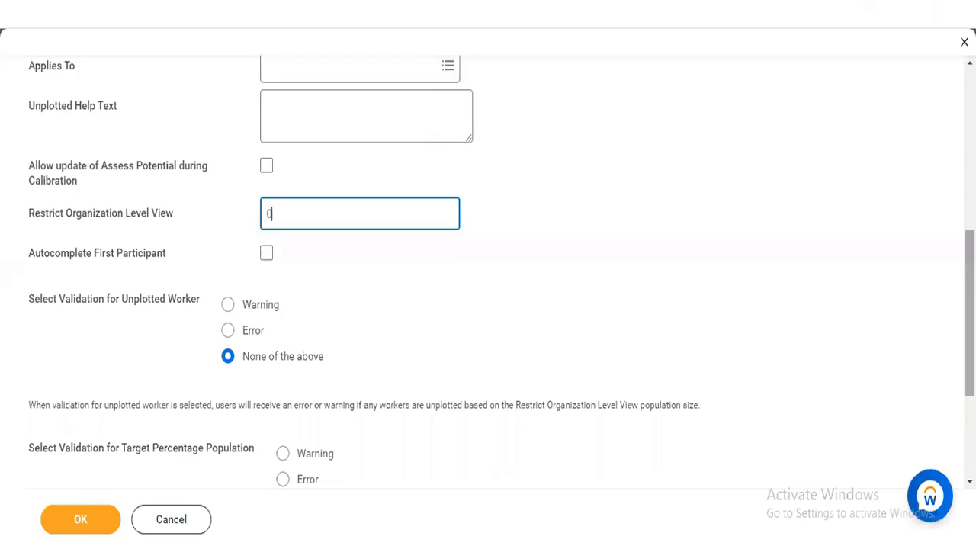
scroll(488, 281, down, 2)
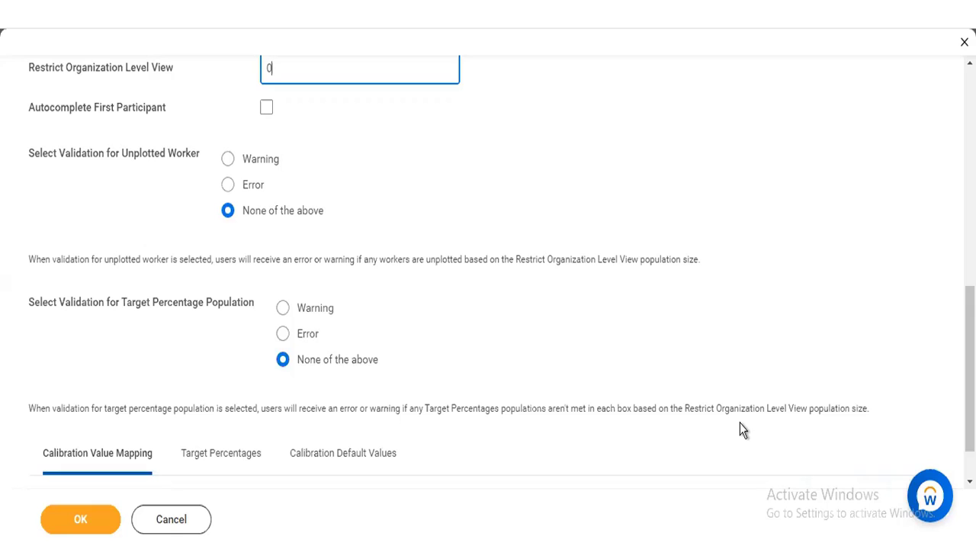
scroll(488, 267, down, 2)
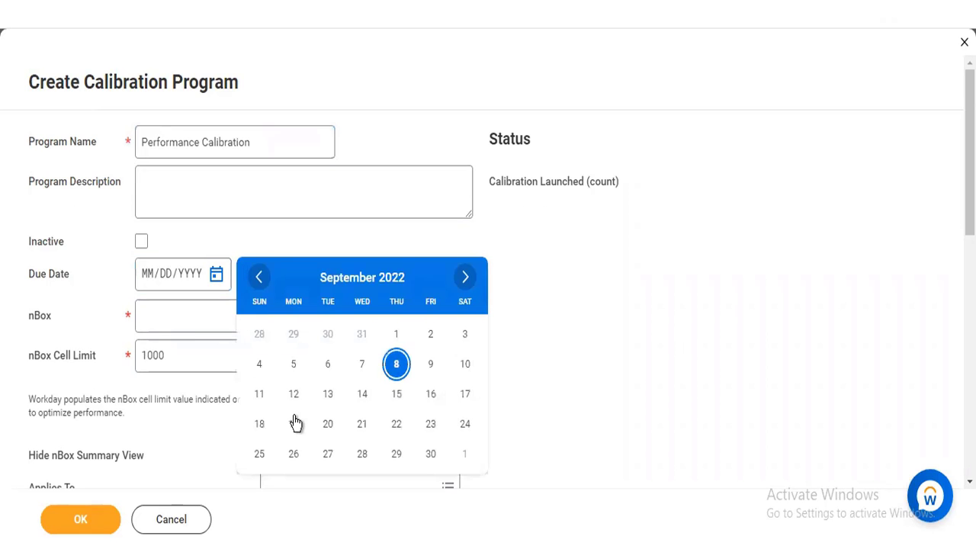
Step: Fill in the program's due date 09/19/2022, nBox Performance Calibration and Applies To rule Full Time/Regular/Manager
click(194, 324)
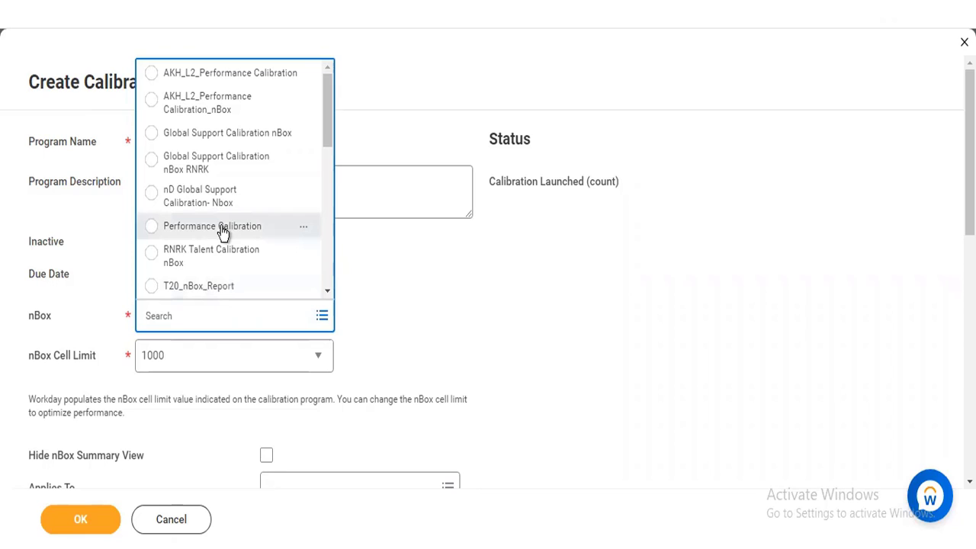
click(222, 233)
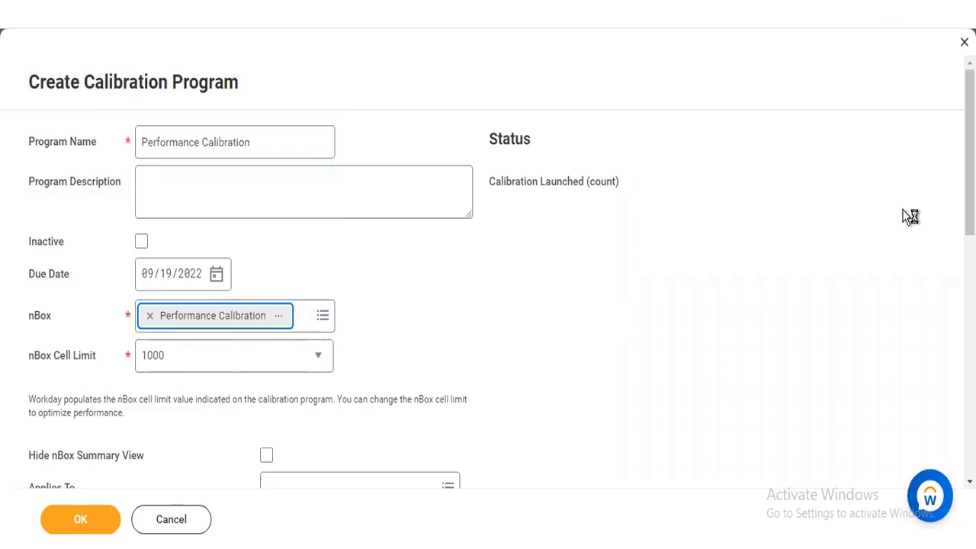
scroll(488, 267, down, 3)
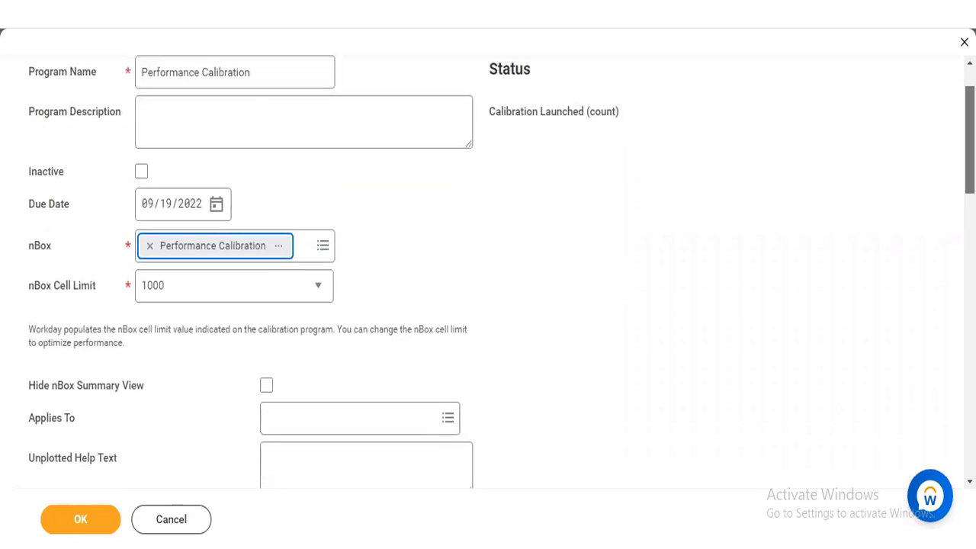
scroll(510, 235, down, 1)
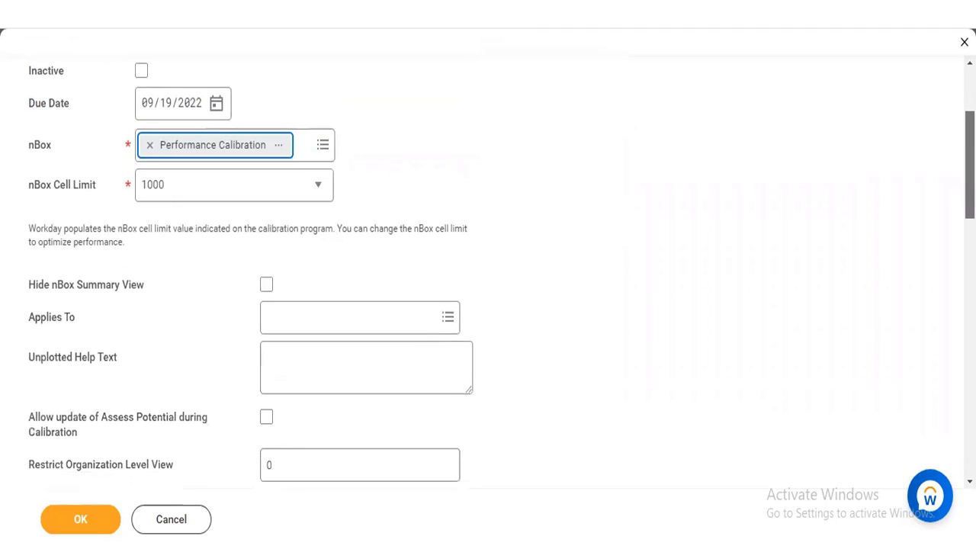
click(341, 319)
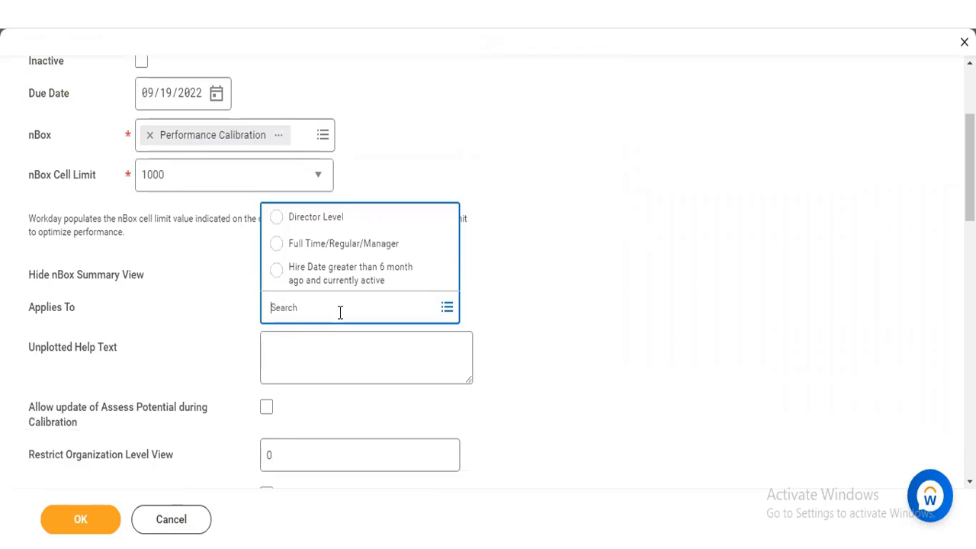
click(341, 249)
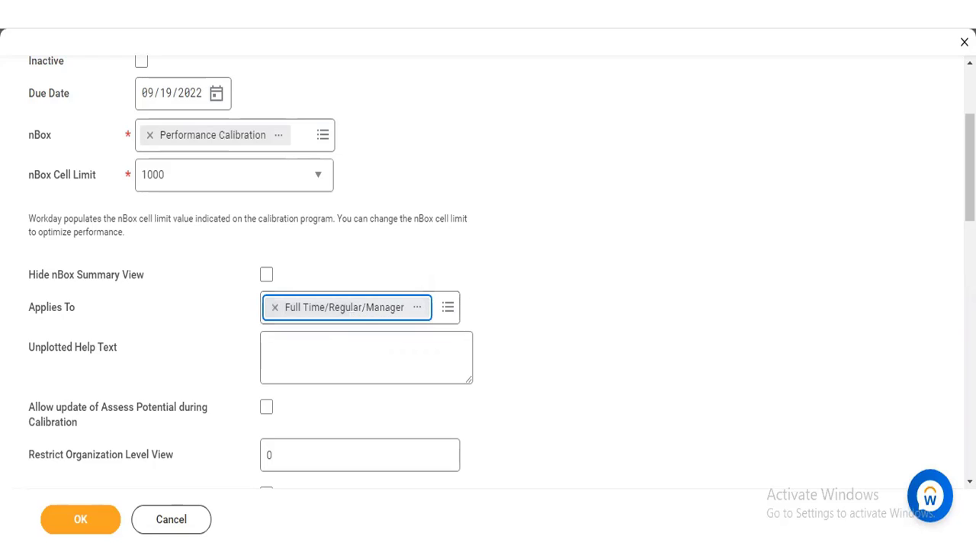
Step: Examine the program's summary view, help text, Assess Potential, organization level restriction, autocomplete and validation settings
scroll(501, 264, down, 1)
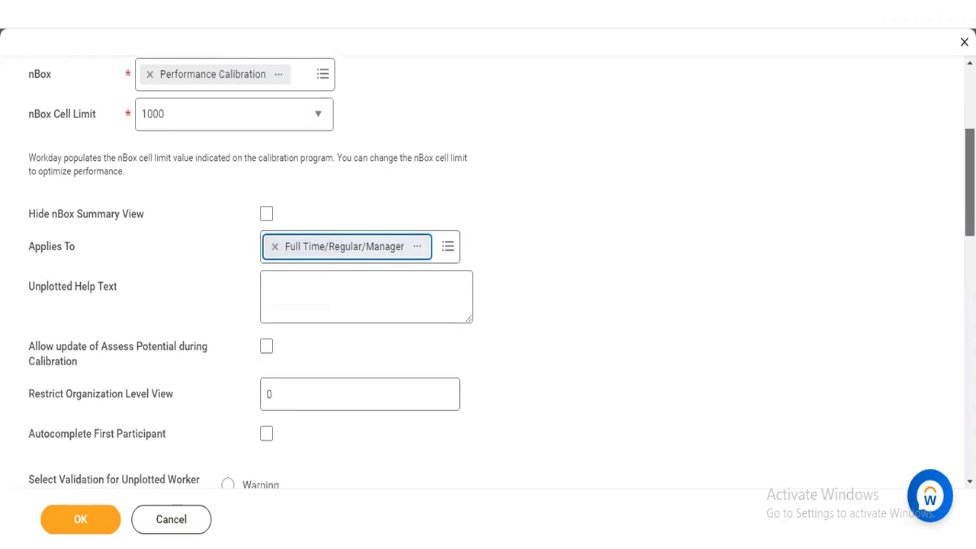
scroll(501, 264, down, 1)
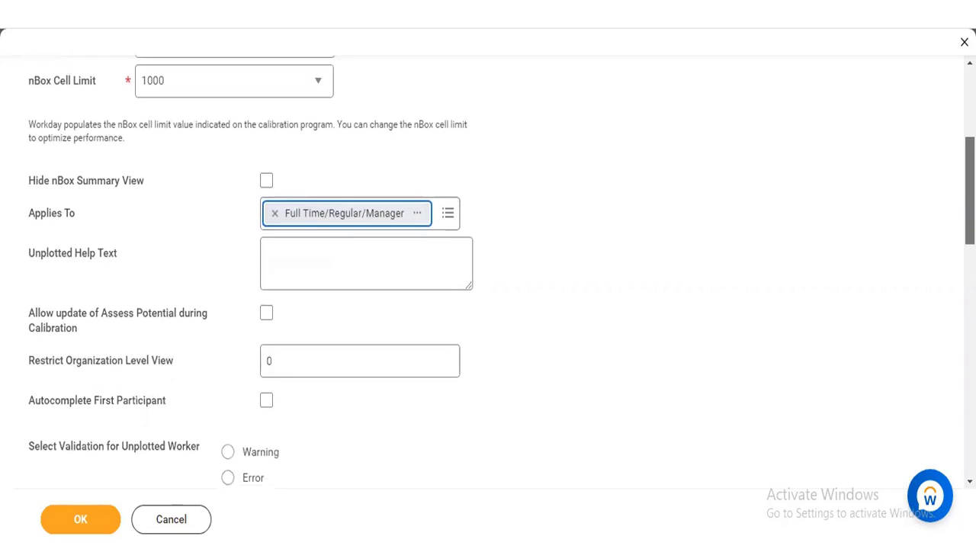
scroll(501, 264, down, 1)
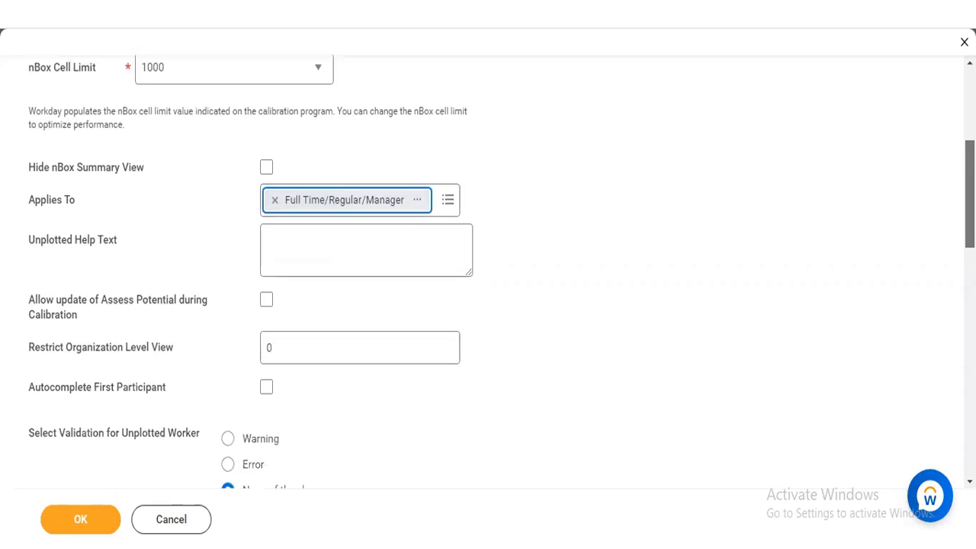
scroll(501, 264, down, 1)
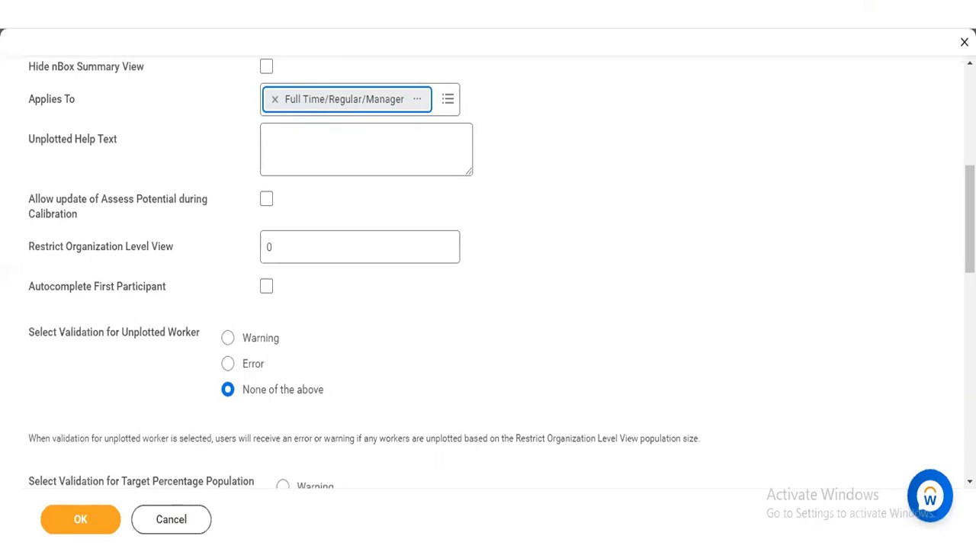
scroll(501, 274, down, 1)
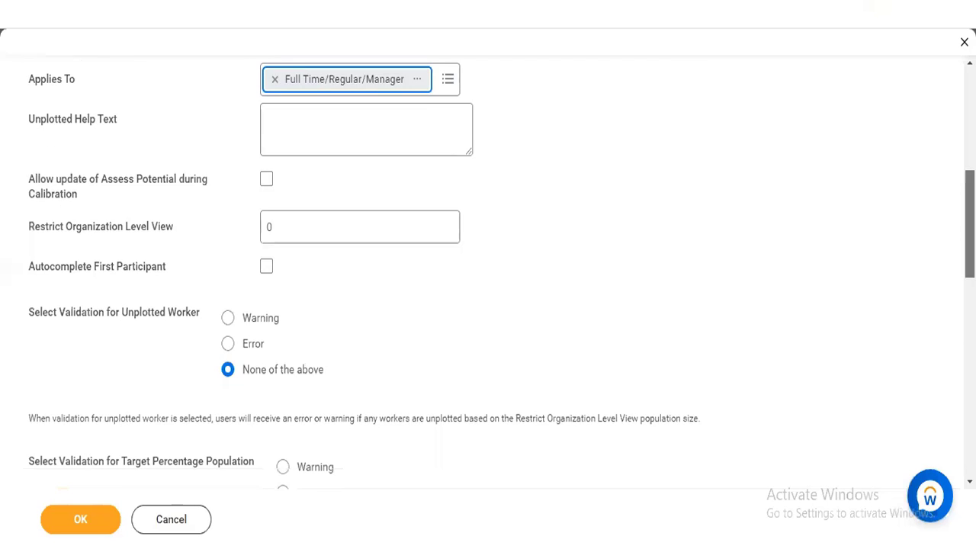
drag(970, 227, 970, 193)
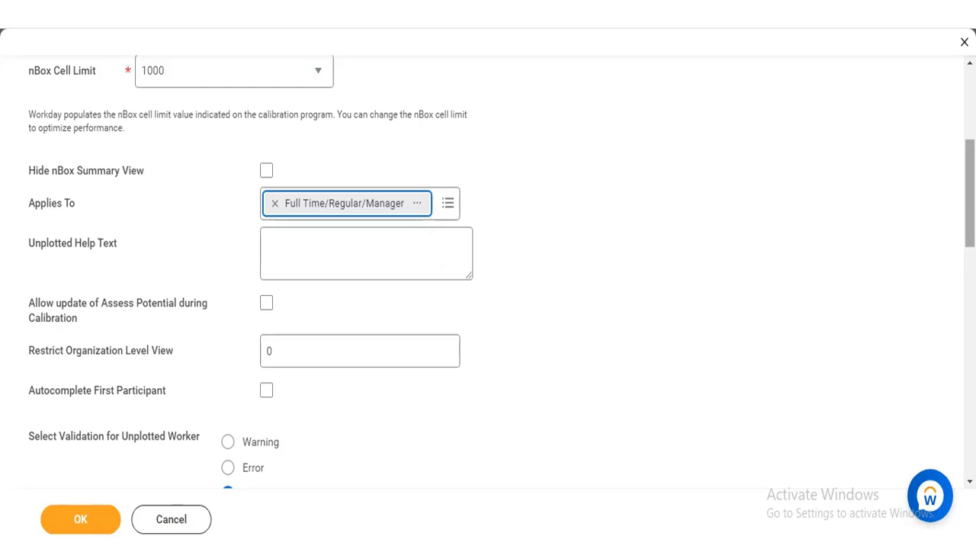
scroll(931, 298, up, 1)
scroll(487, 290, up, 1)
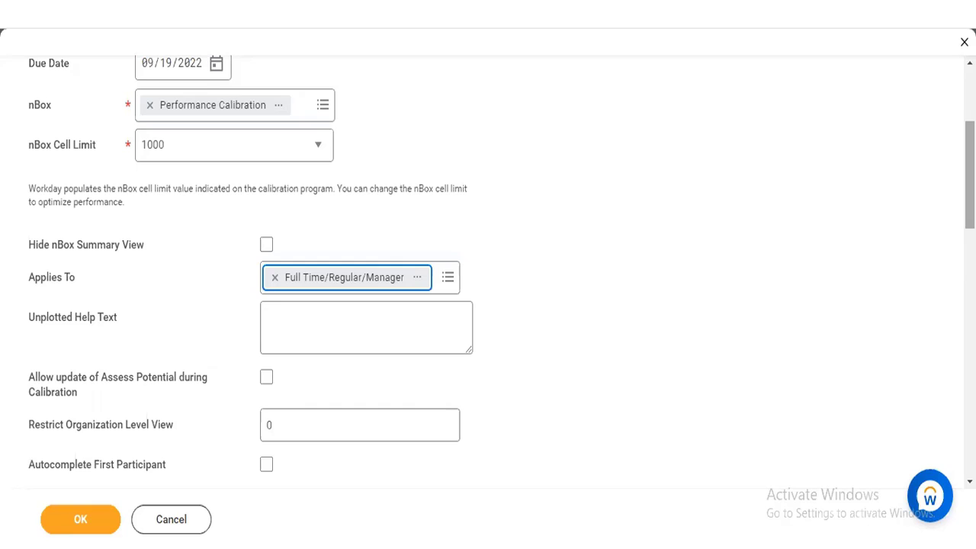
scroll(501, 280, down, 1)
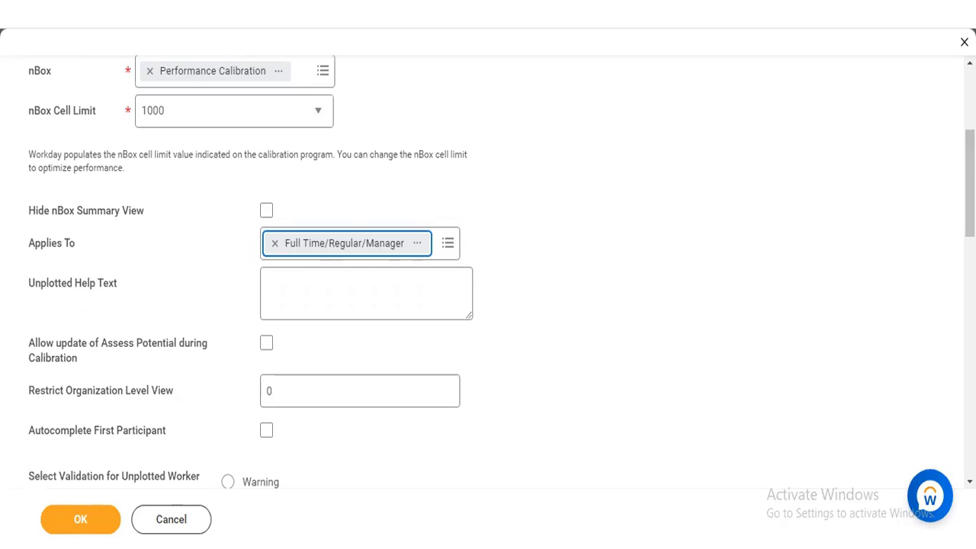
Step: Examine the validation options for unplotted workers and target percentages, and the row and column tables of Calibration Value Mapping
mouse_move(969, 183)
mouse_down()
mouse_move(969, 277)
mouse_move(969, 183)
mouse_up()
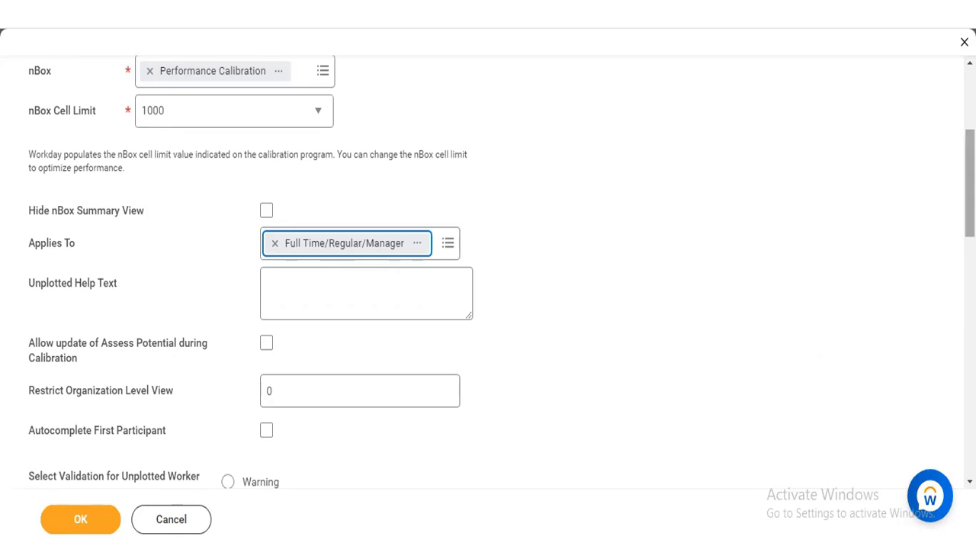
click(970, 285)
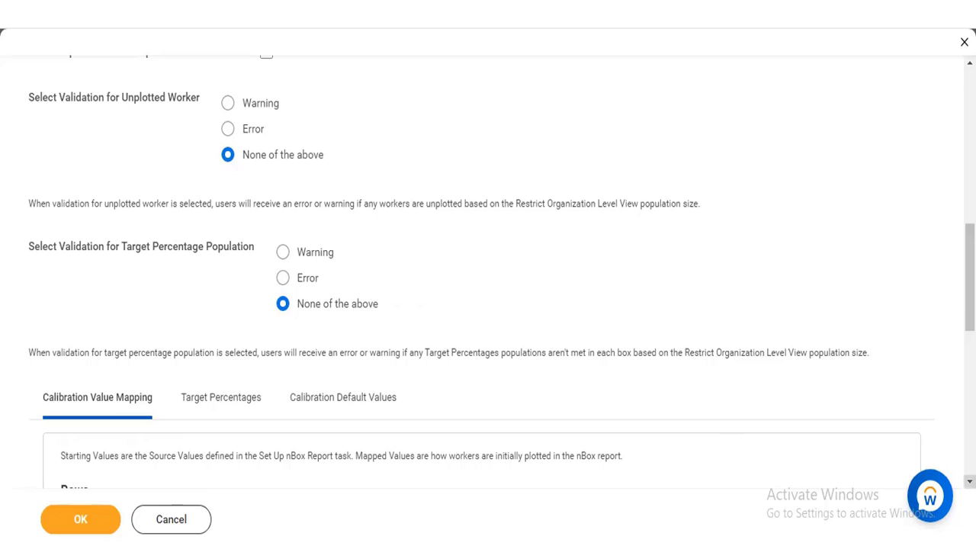
scroll(488, 305, down, 2)
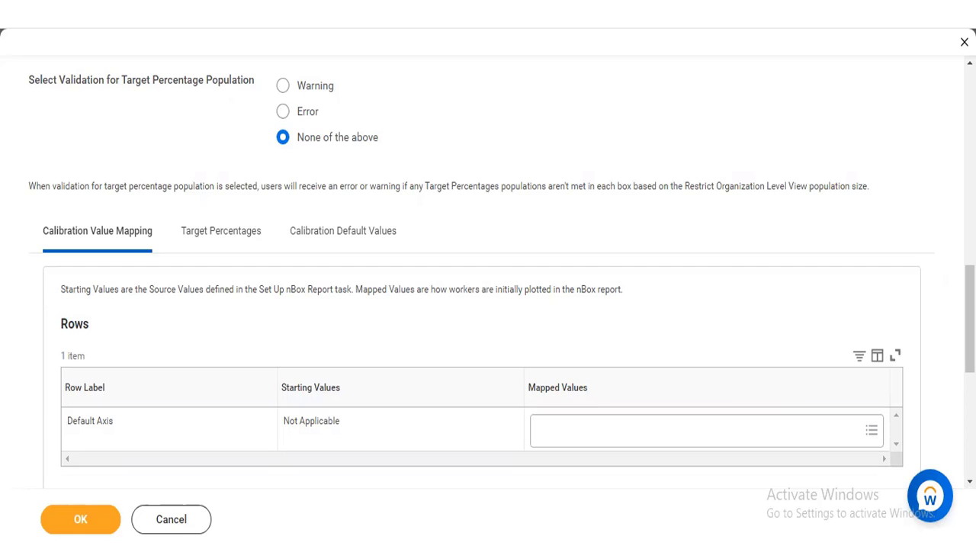
scroll(501, 265, down, 1)
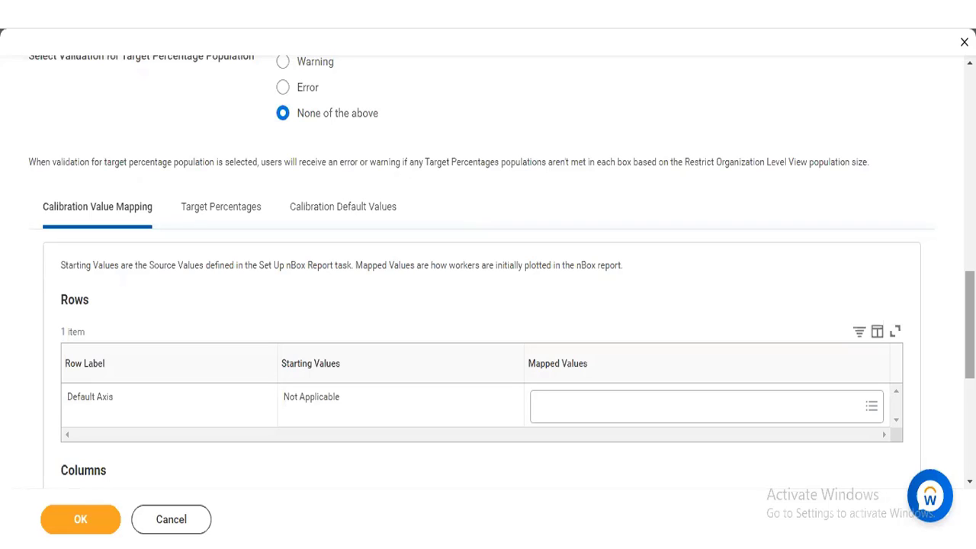
scroll(488, 274, down, 1)
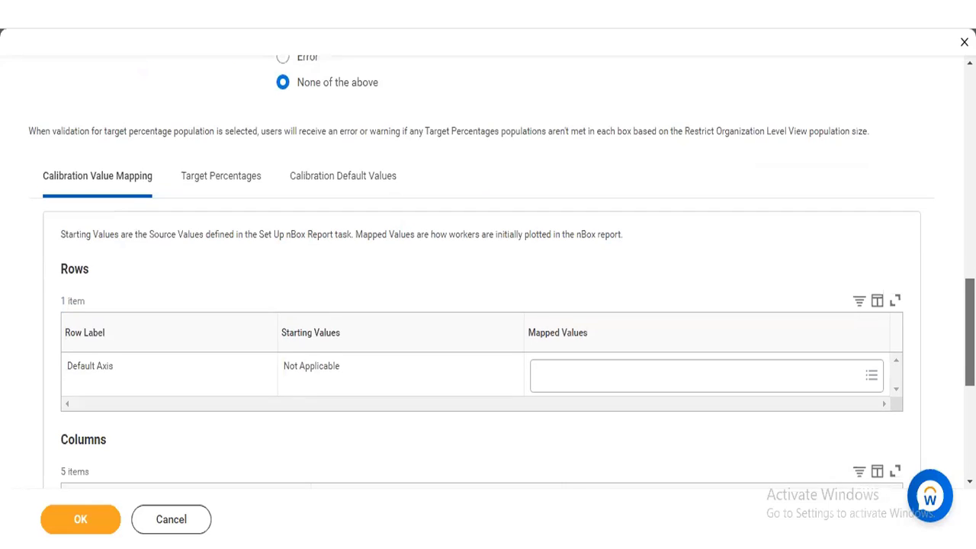
scroll(488, 274, down, 2)
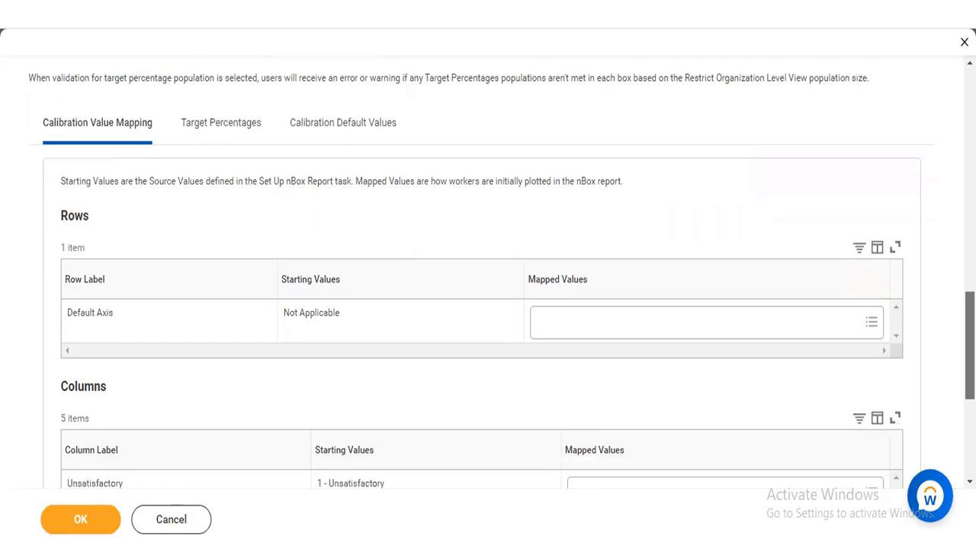
scroll(488, 274, down, 3)
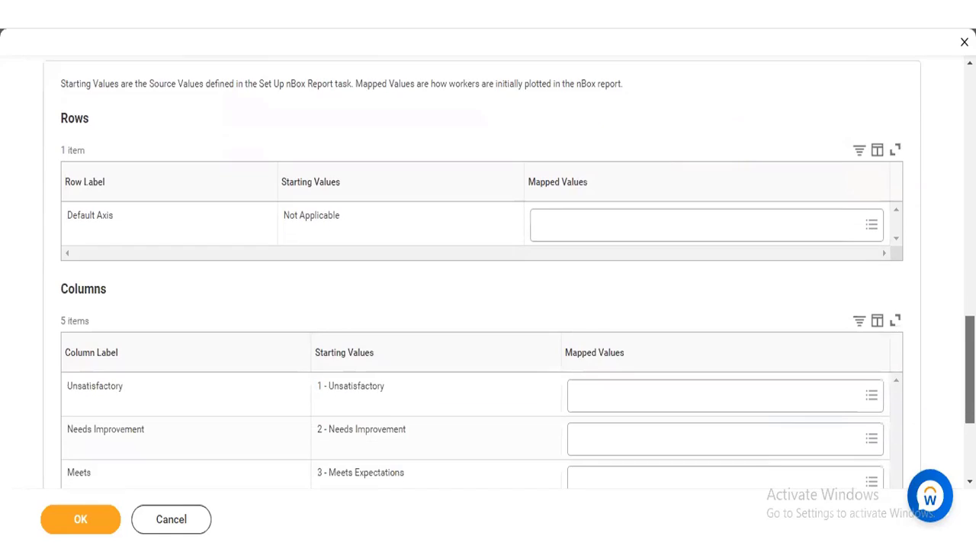
scroll(488, 274, down, 1)
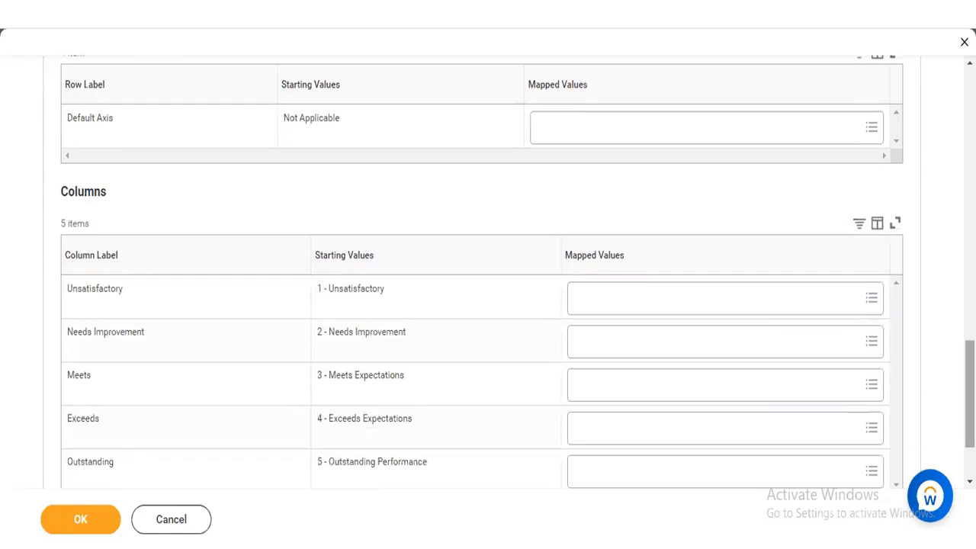
scroll(488, 274, down, 2)
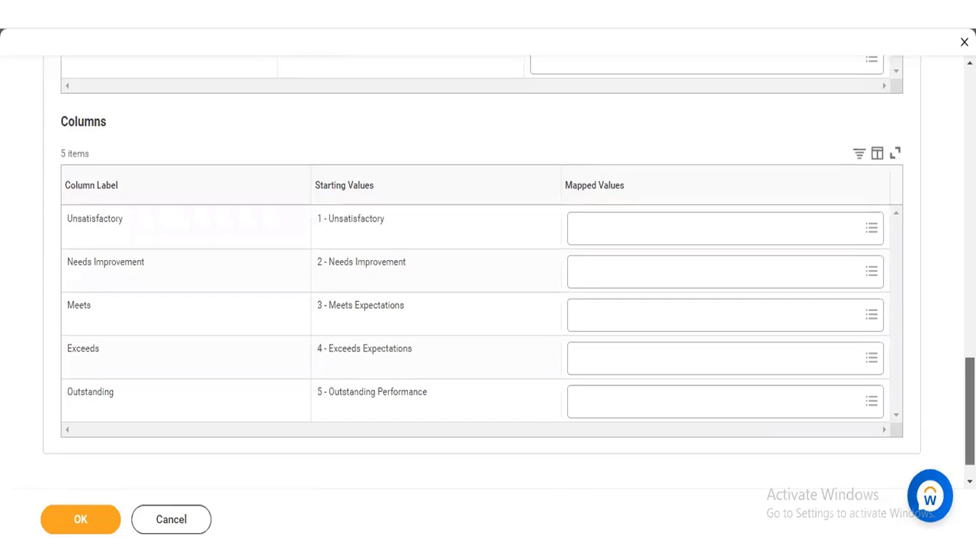
scroll(488, 275, down, 1)
scroll(488, 275, up, 9)
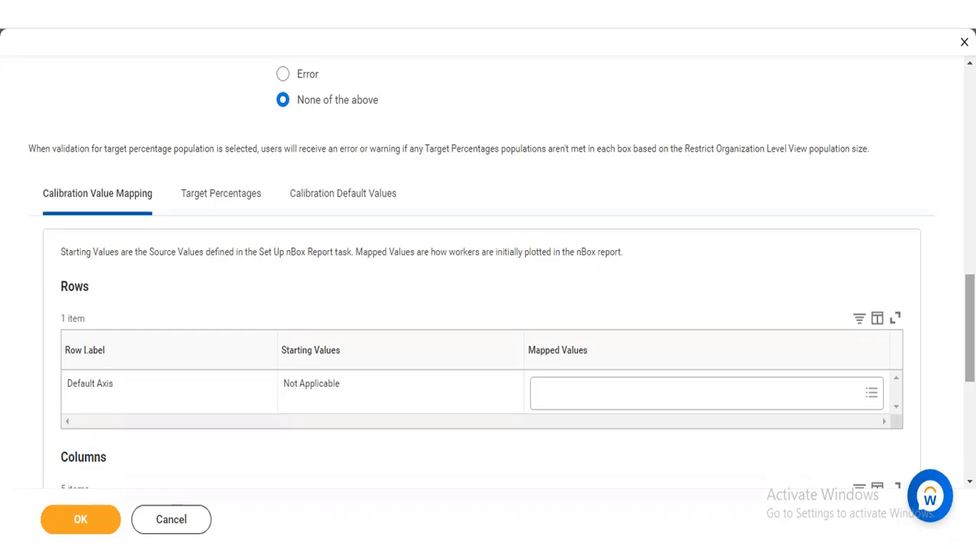
scroll(488, 275, up, 3)
scroll(488, 275, down, 2)
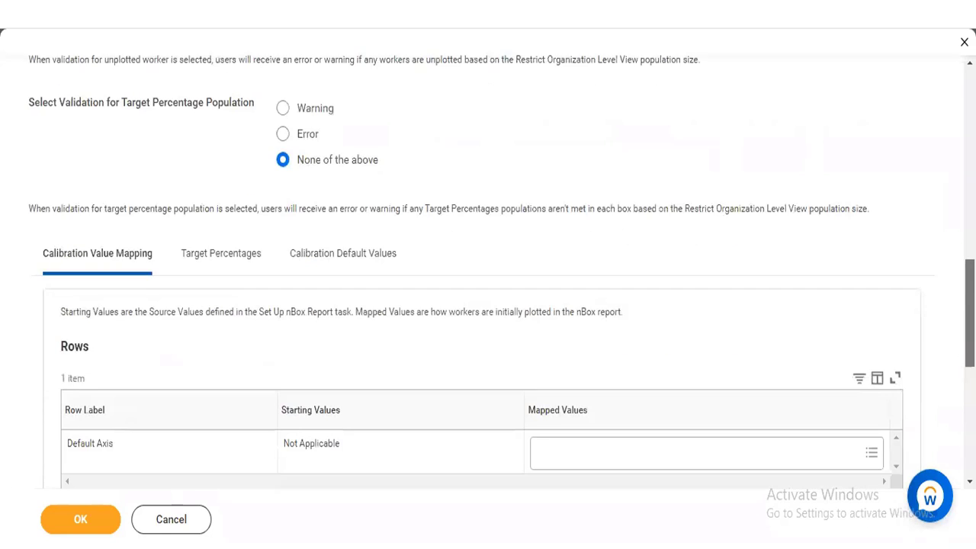
scroll(488, 274, down, 1)
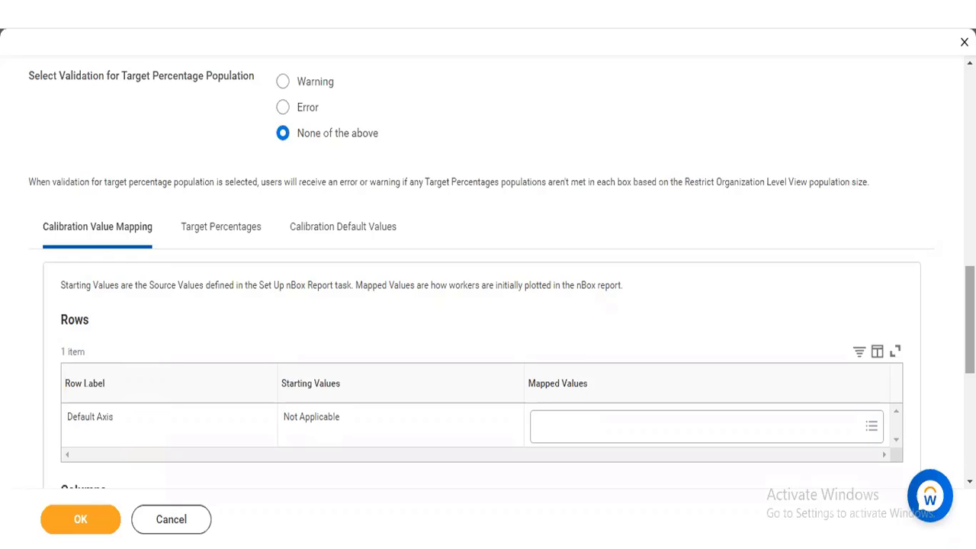
Step: View the Performance Calibration nBox report in a separate tab and examine its row grouping, column grouping, nBox display and drill-down settings
scroll(578, 171, up, 10)
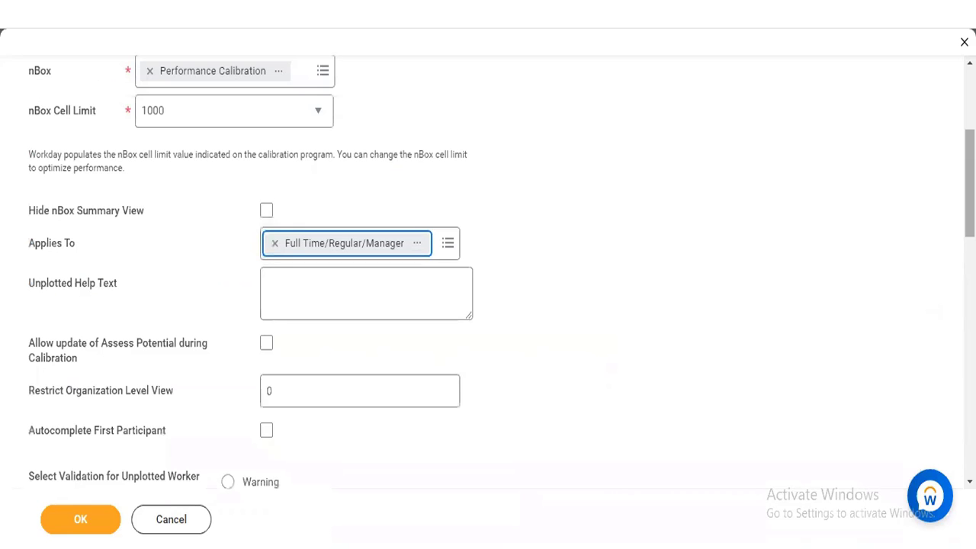
right_click(180, 76)
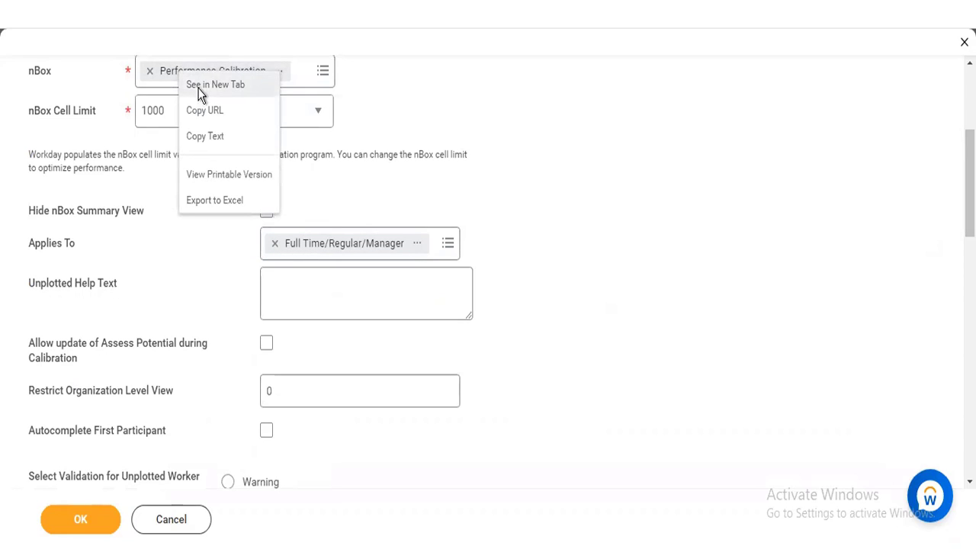
click(200, 86)
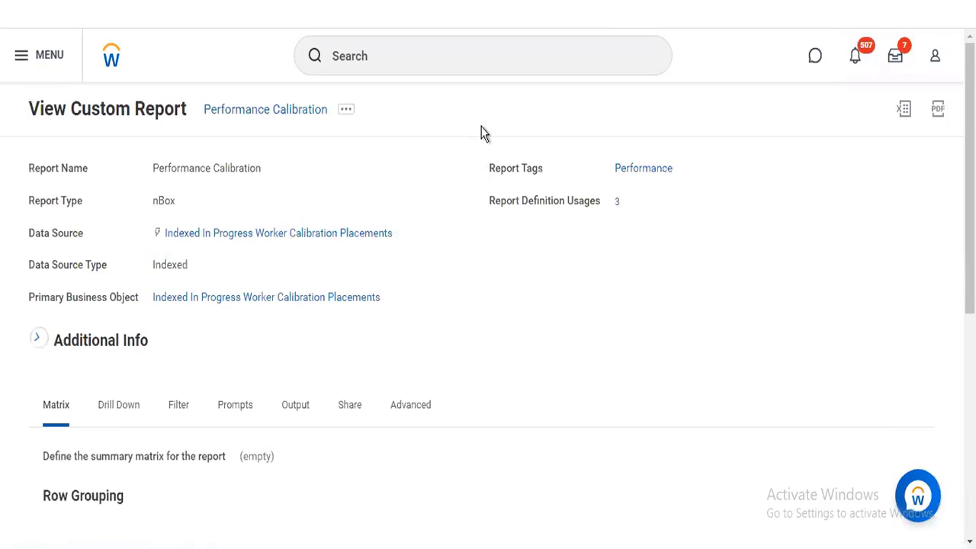
scroll(528, 164, down, 7)
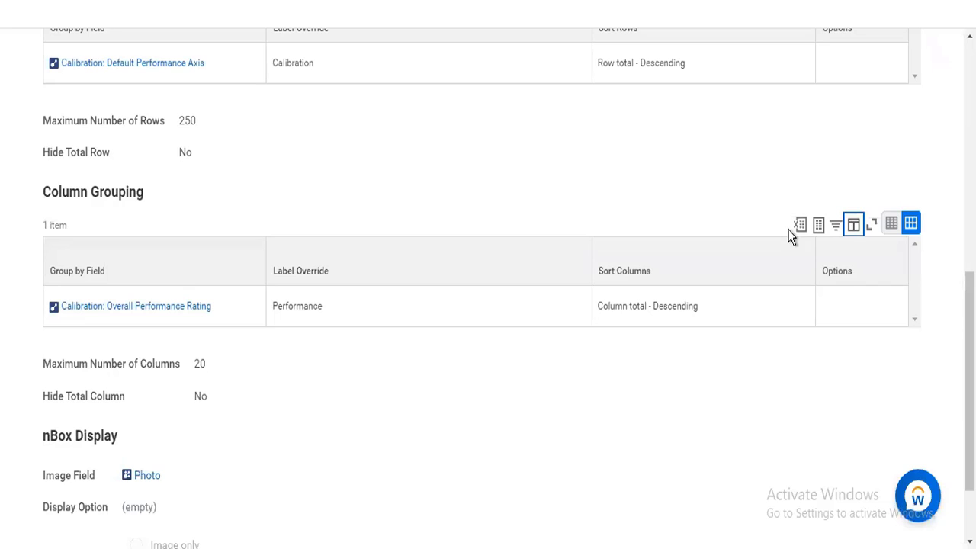
scroll(488, 289, up, 2)
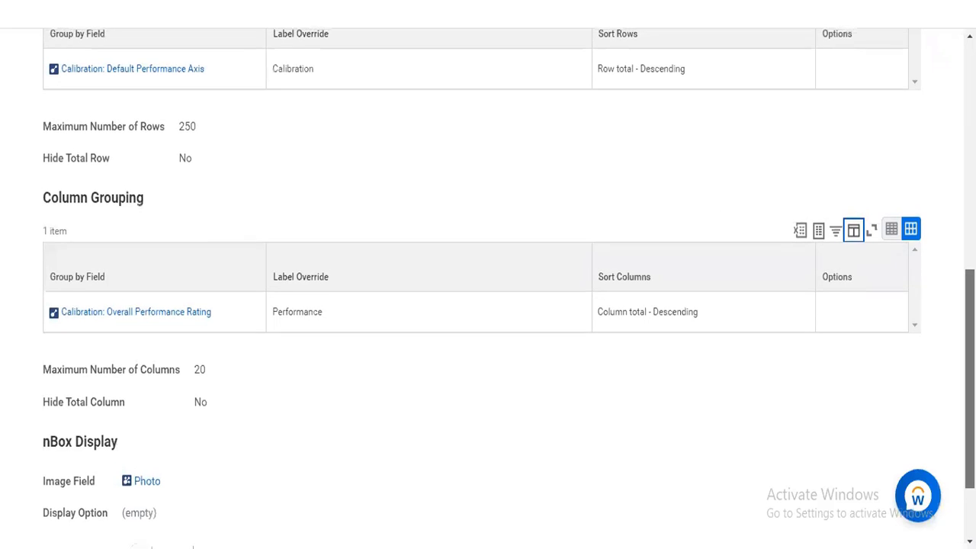
scroll(488, 290, up, 3)
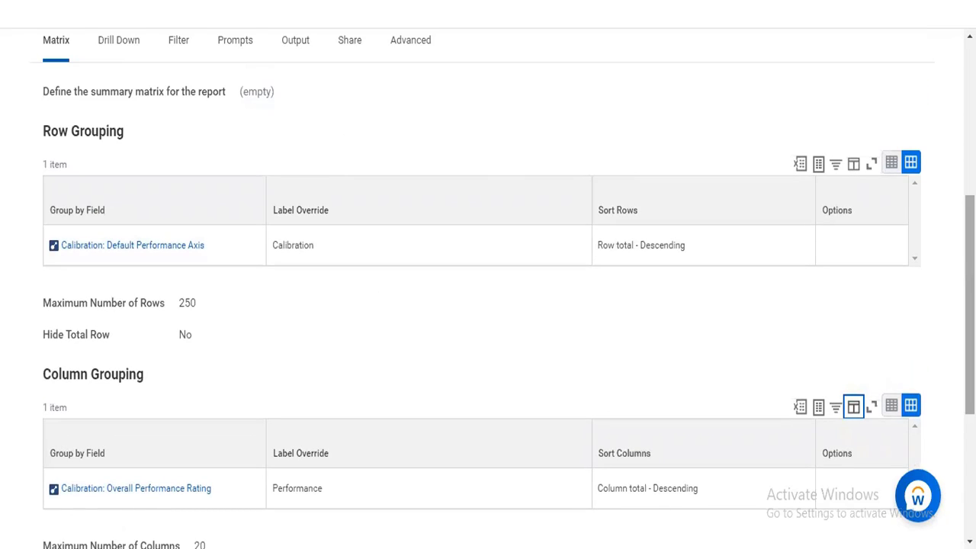
scroll(488, 305, down, 1)
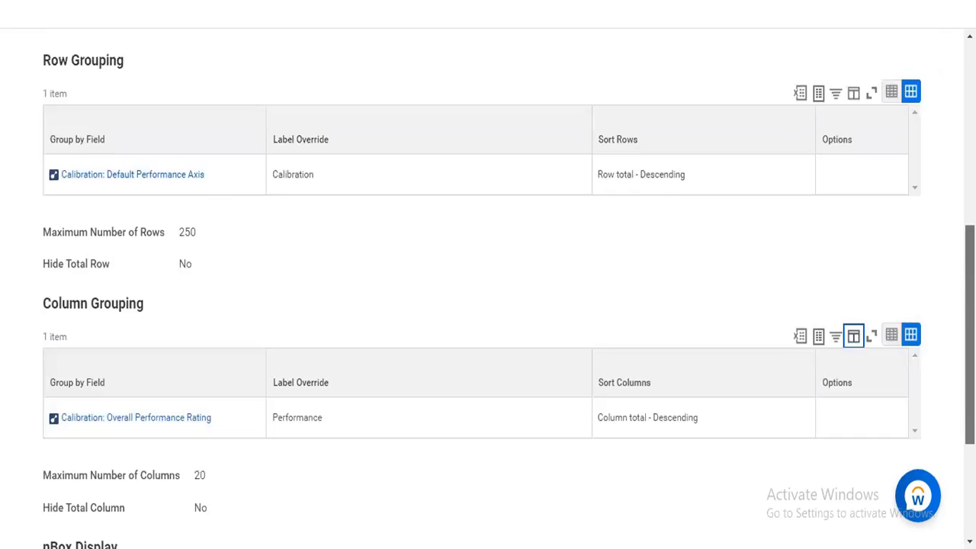
scroll(488, 305, down, 3)
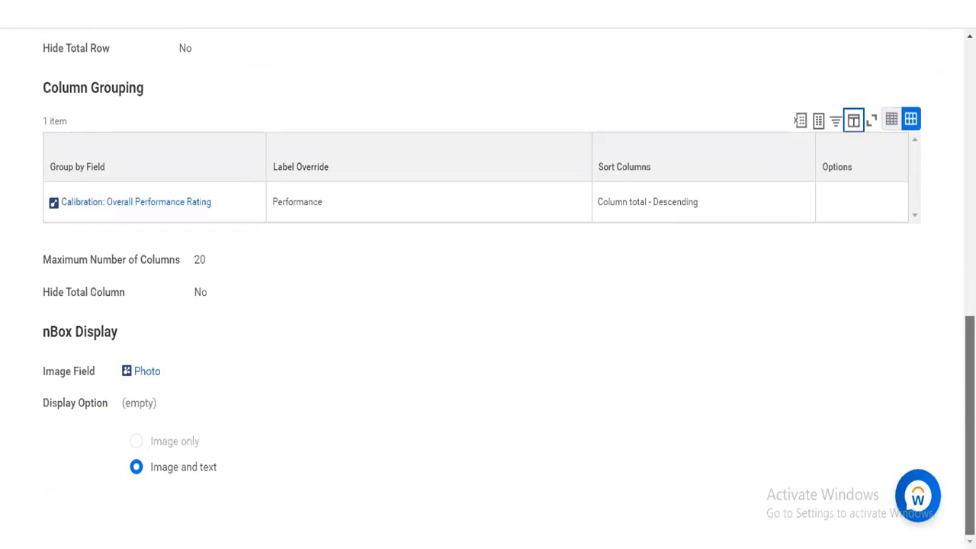
scroll(488, 305, up, 4)
scroll(246, 261, up, 1)
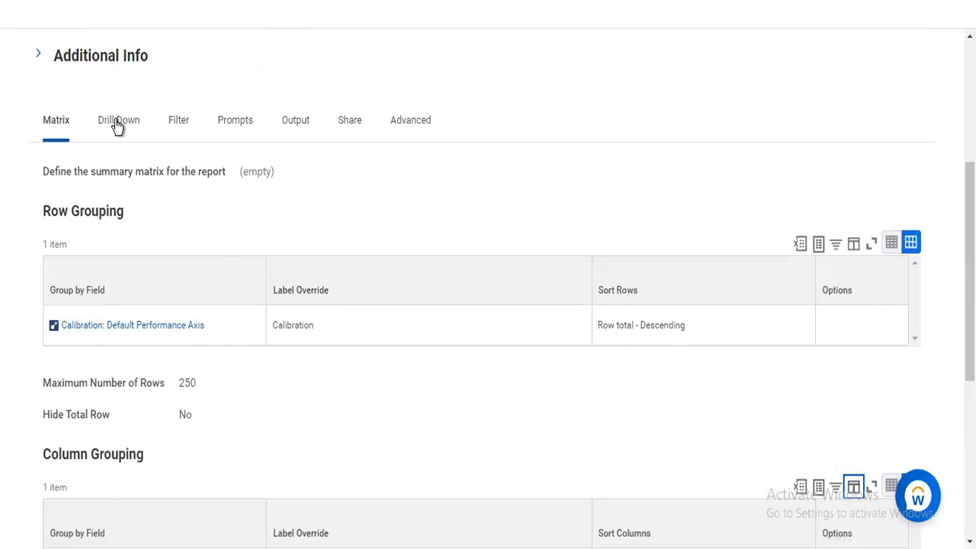
click(116, 126)
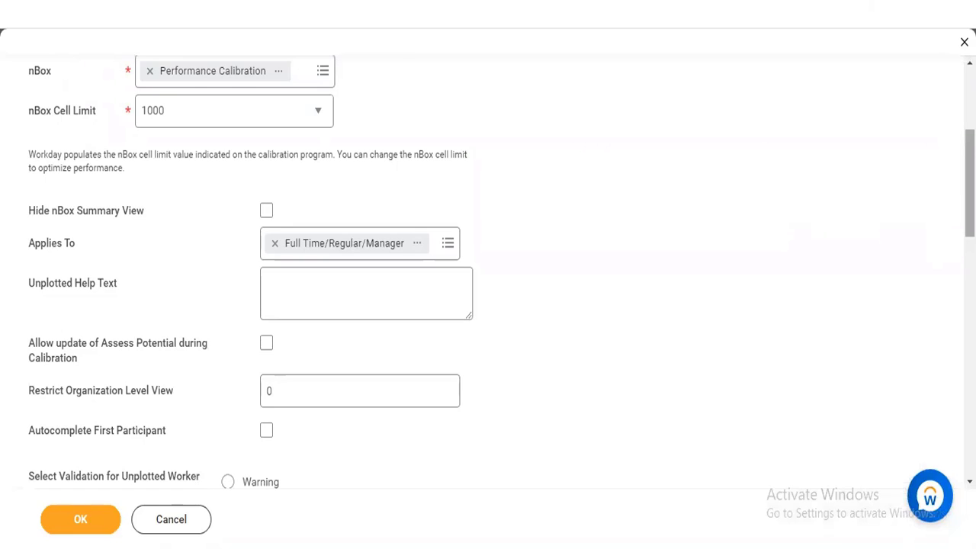
Step: Return to the calibration program and review the mapped value choices for the Default Axis row and the Unsatisfactory column
scroll(488, 274, down, 6)
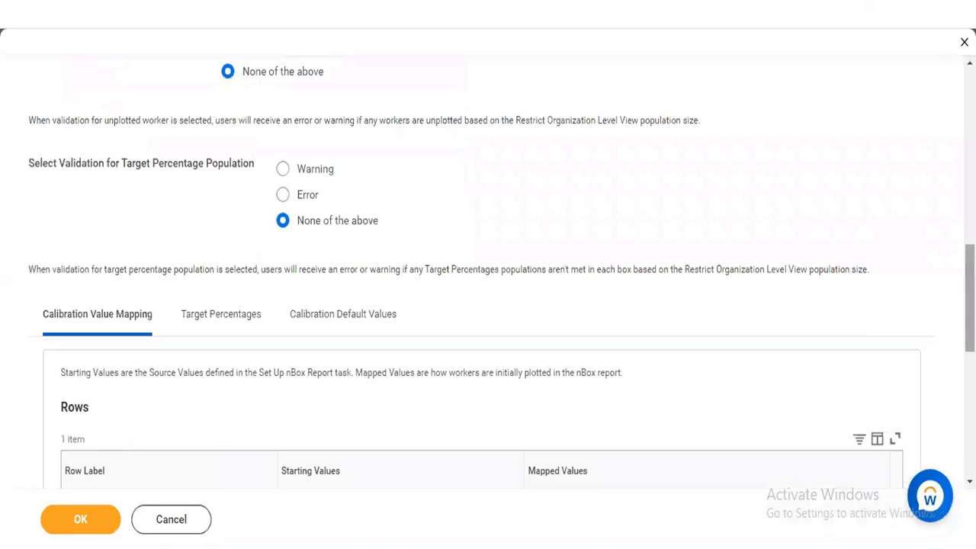
scroll(488, 275, down, 2)
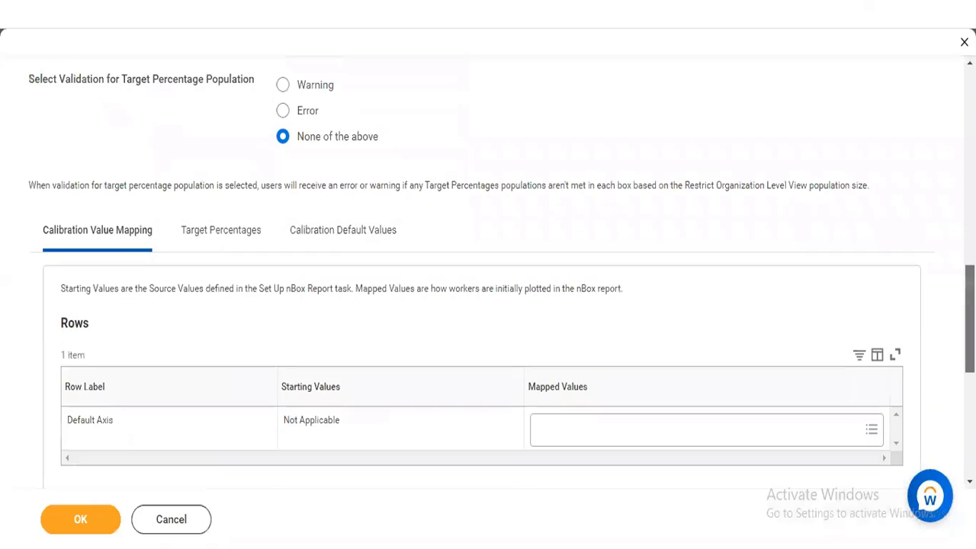
scroll(839, 297, down, 2)
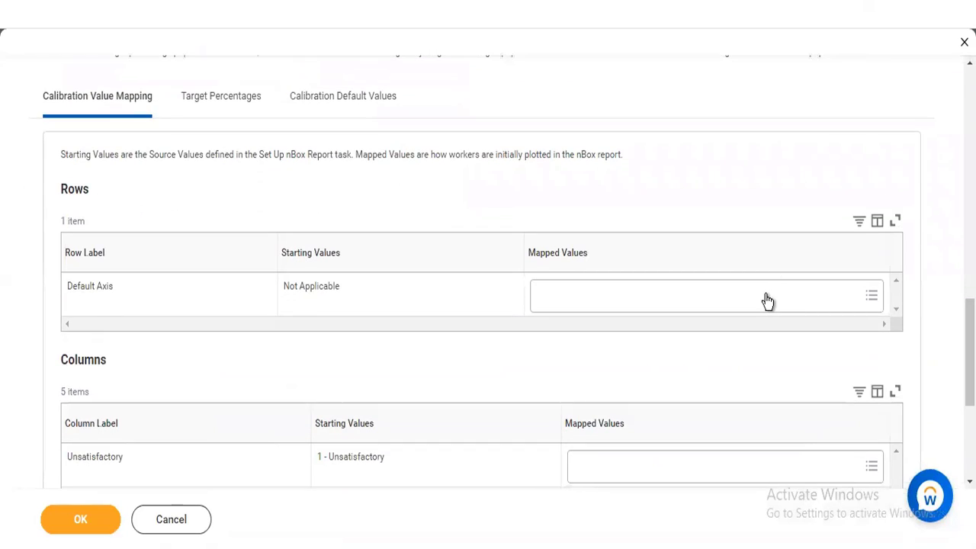
click(768, 301)
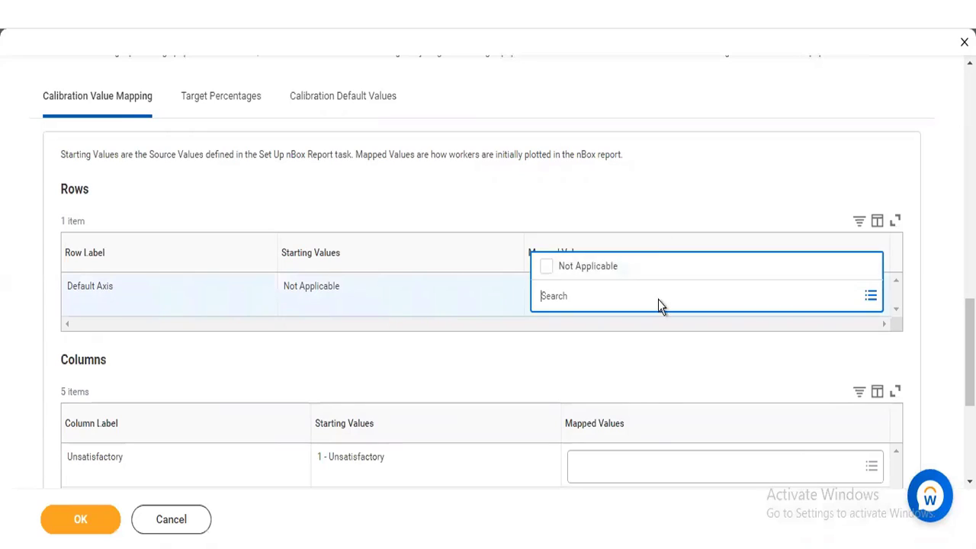
click(655, 461)
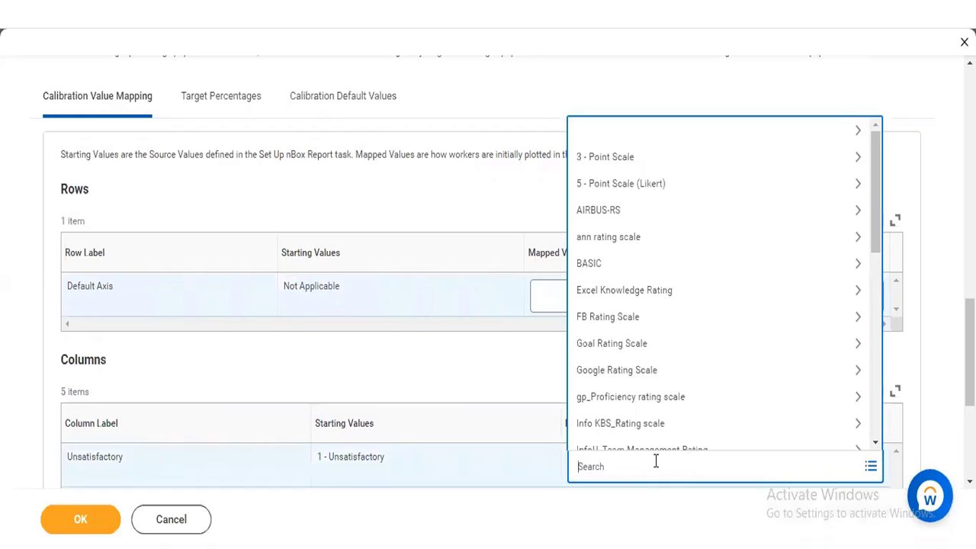
click(418, 363)
Step: Map the Unsatisfactory column to the value 1 - Unsatisfactory
scroll(488, 305, down, 2)
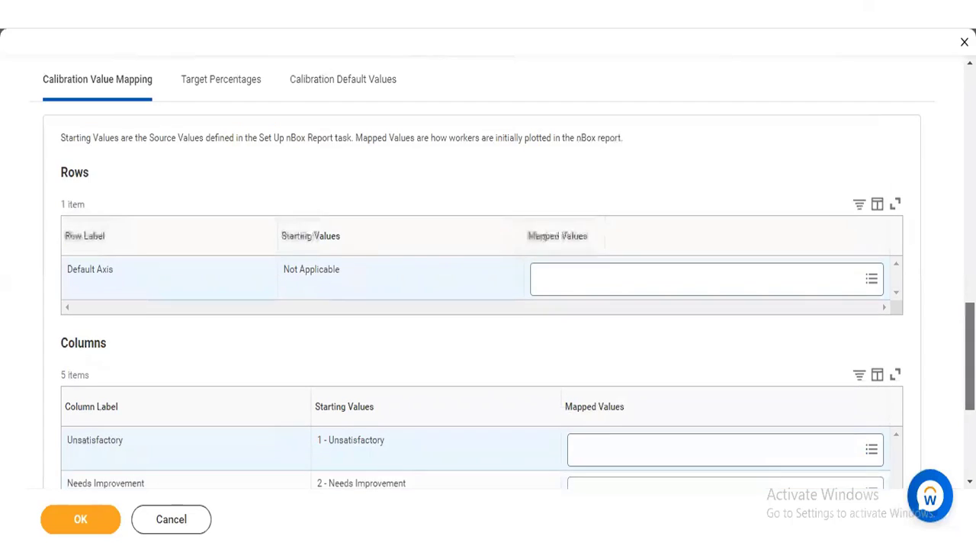
scroll(488, 305, down, 1)
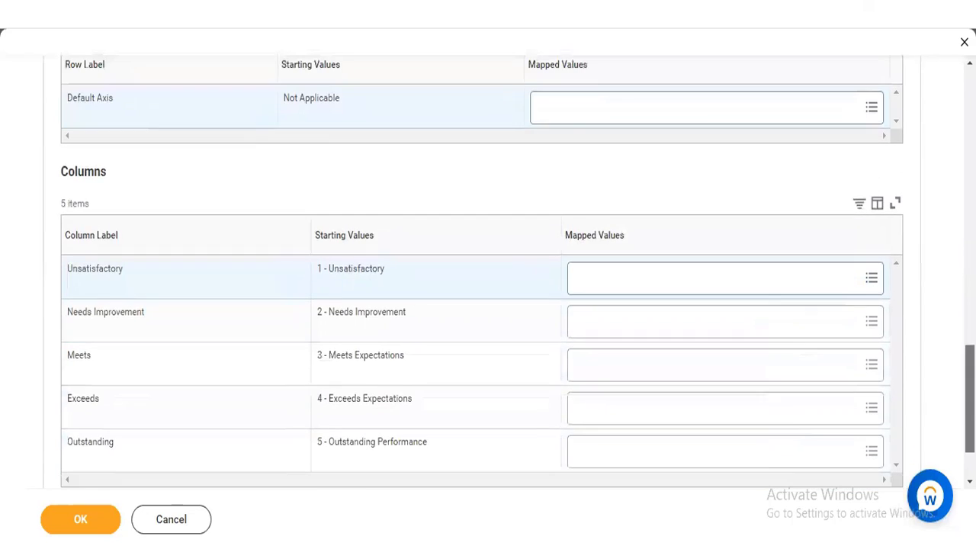
click(806, 282)
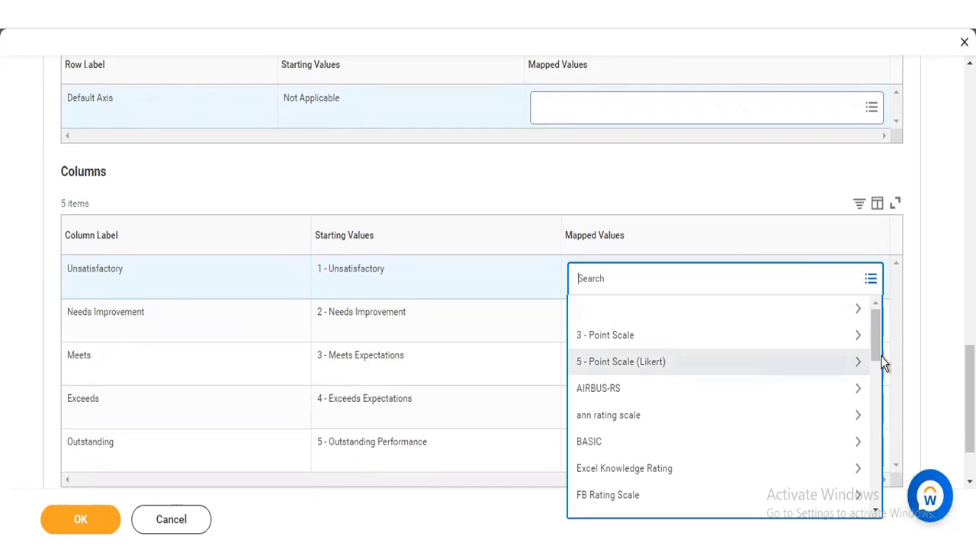
drag(880, 351, 881, 379)
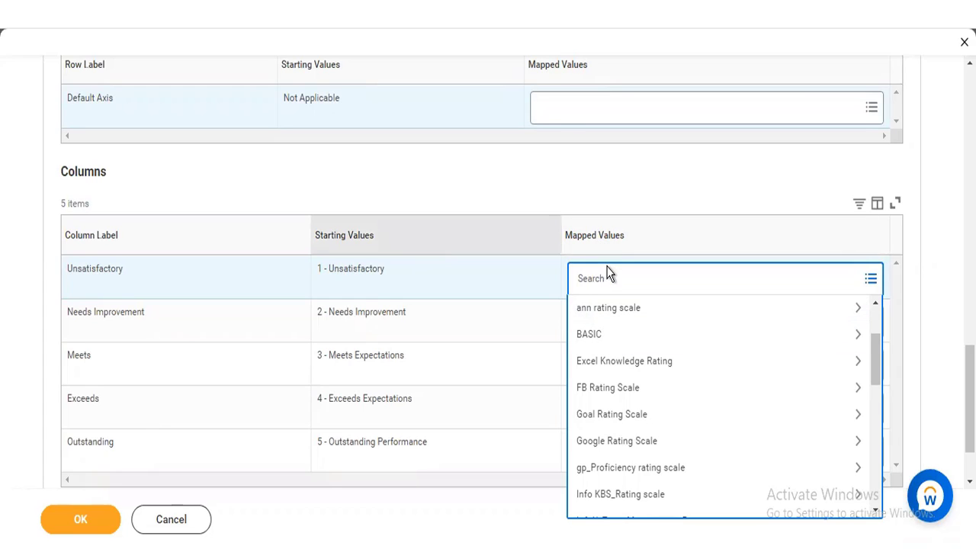
text(u)
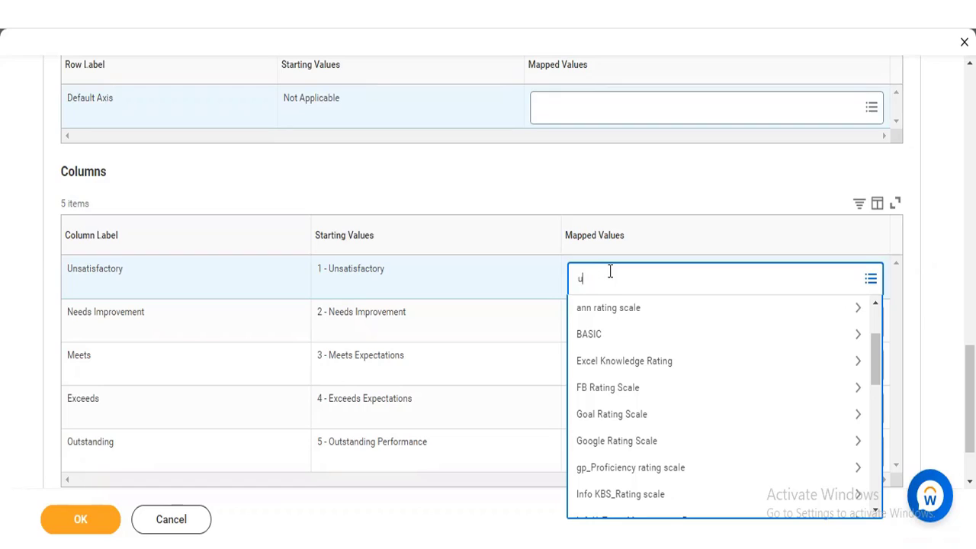
text(nsatisfa)
key(Return)
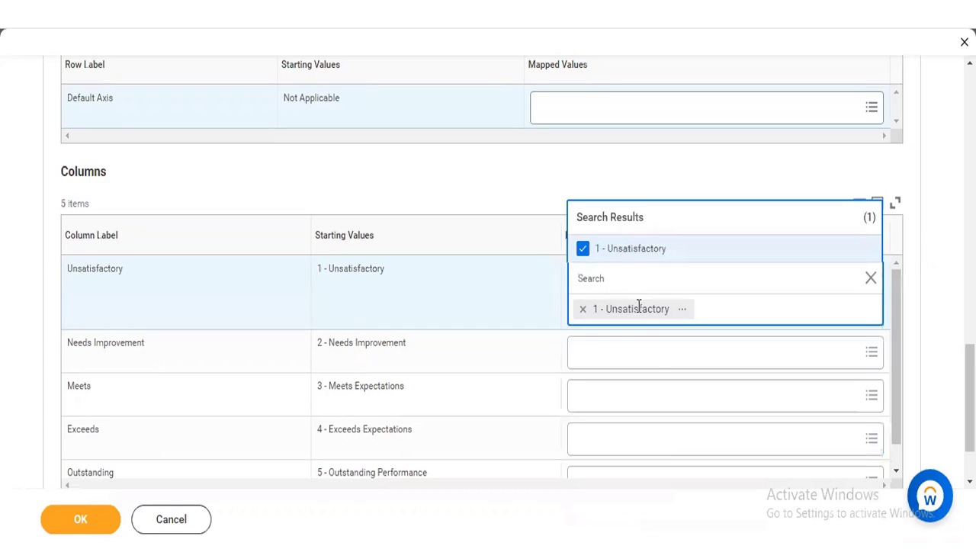
Step: Map the Needs Improvement column to the value 2 - Needs Improvement
click(641, 351)
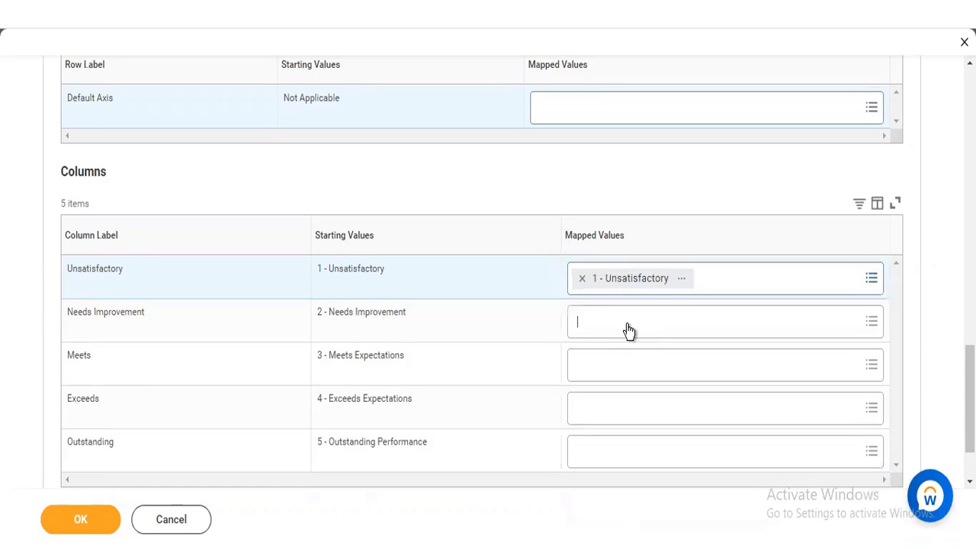
text(needs)
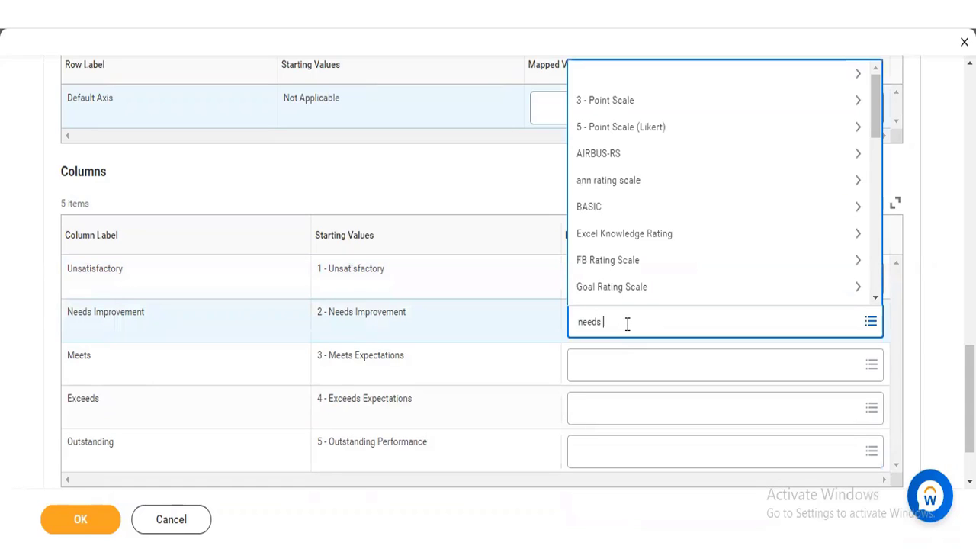
text( impr)
key(Return)
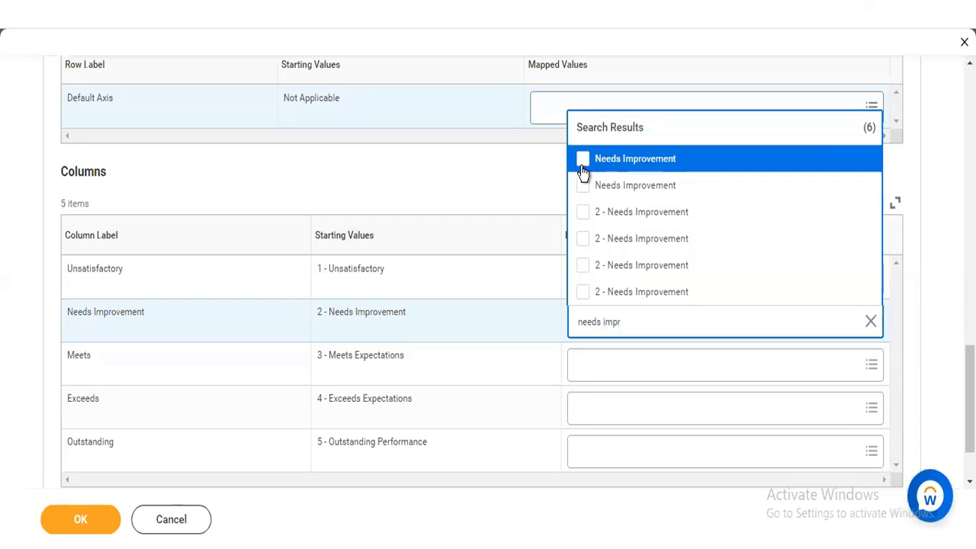
click(581, 220)
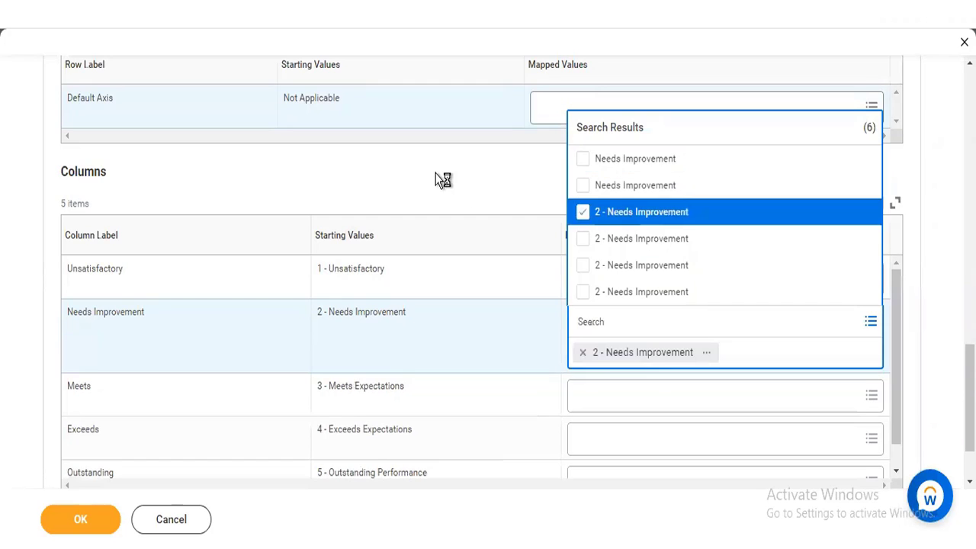
click(436, 173)
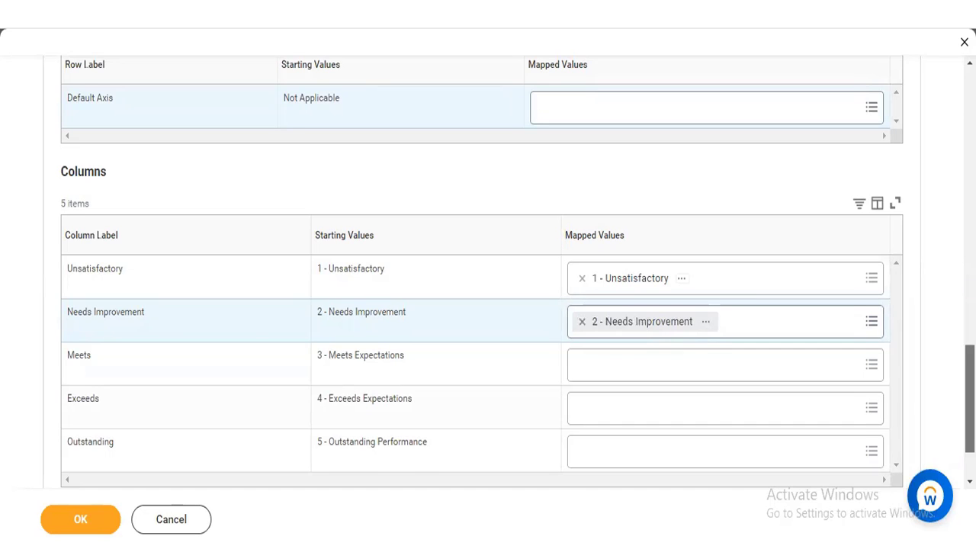
scroll(488, 305, up, 3)
scroll(488, 305, up, 5)
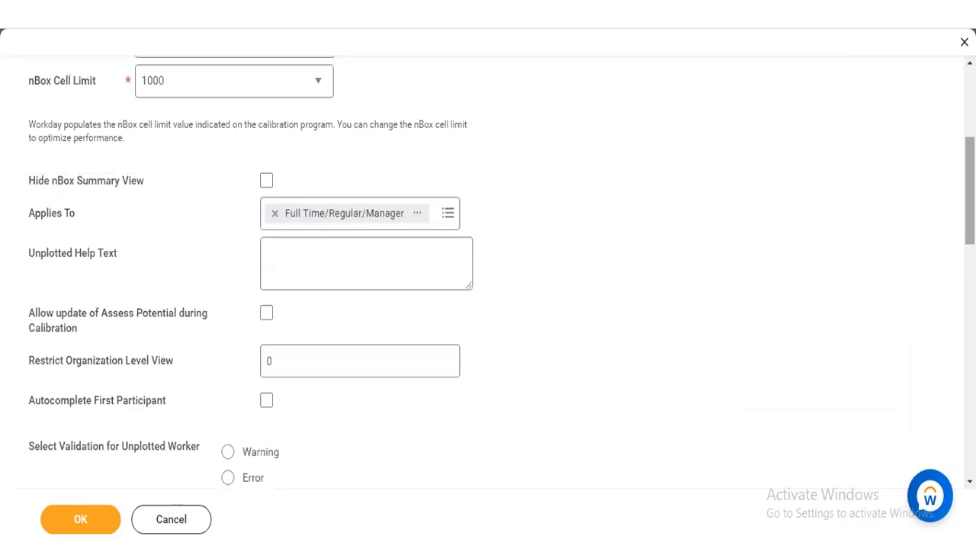
scroll(488, 305, up, 1)
scroll(922, 212, up, 4)
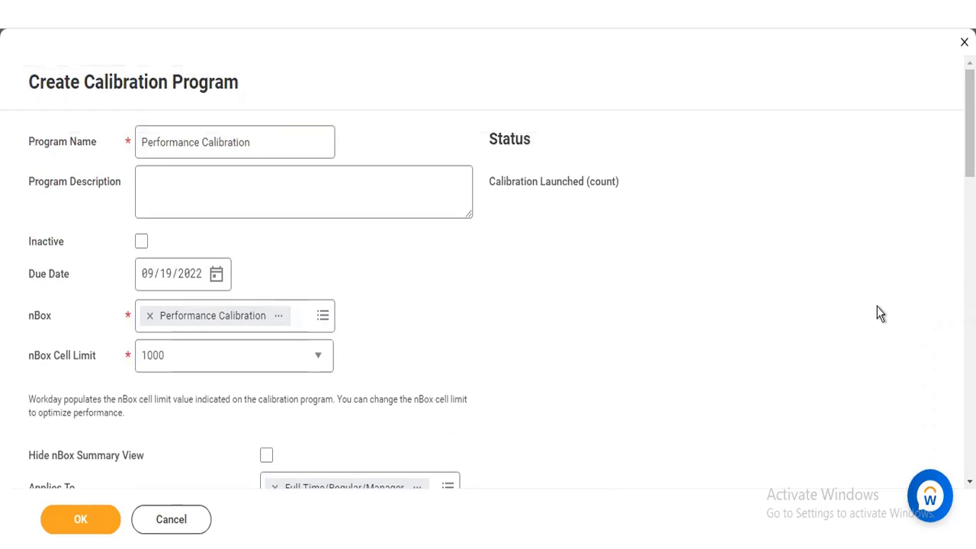
scroll(488, 305, down, 12)
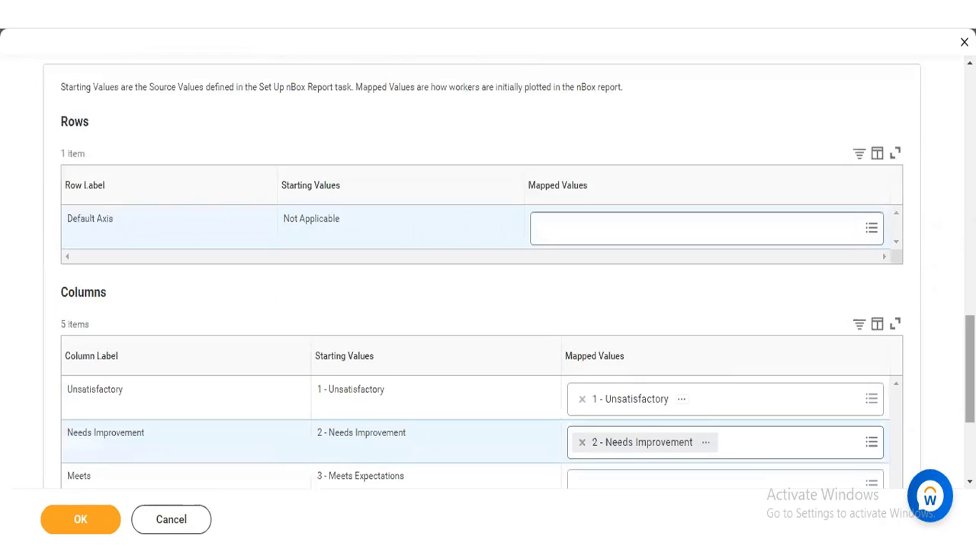
scroll(259, 322, down, 2)
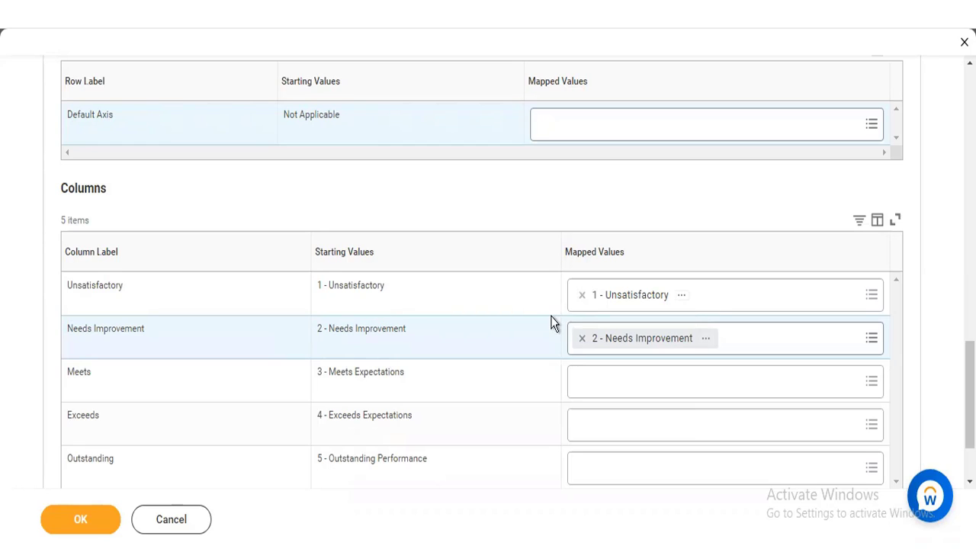
Step: Replace the Unsatisfactory column's mapped value with 1 - Underperformed from the 3 - Point Scale
click(583, 296)
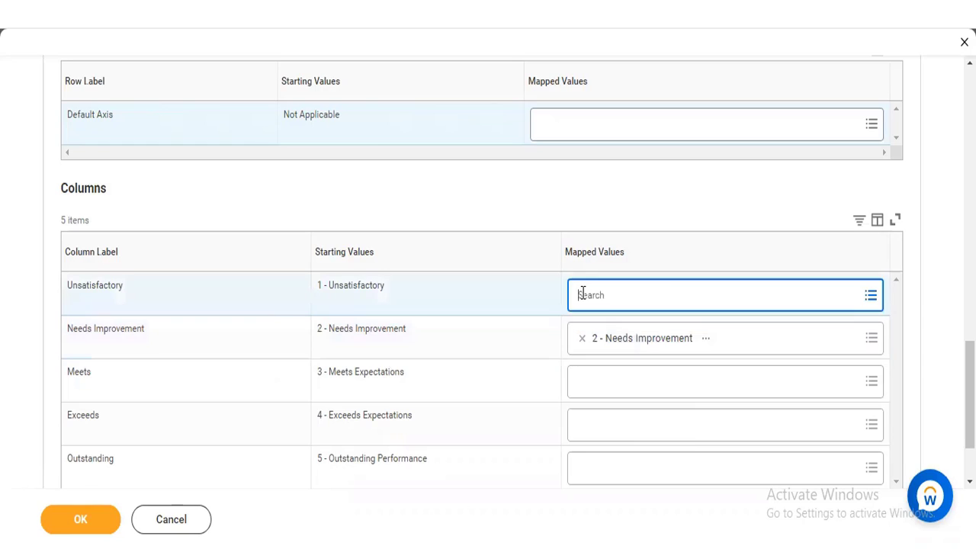
click(583, 293)
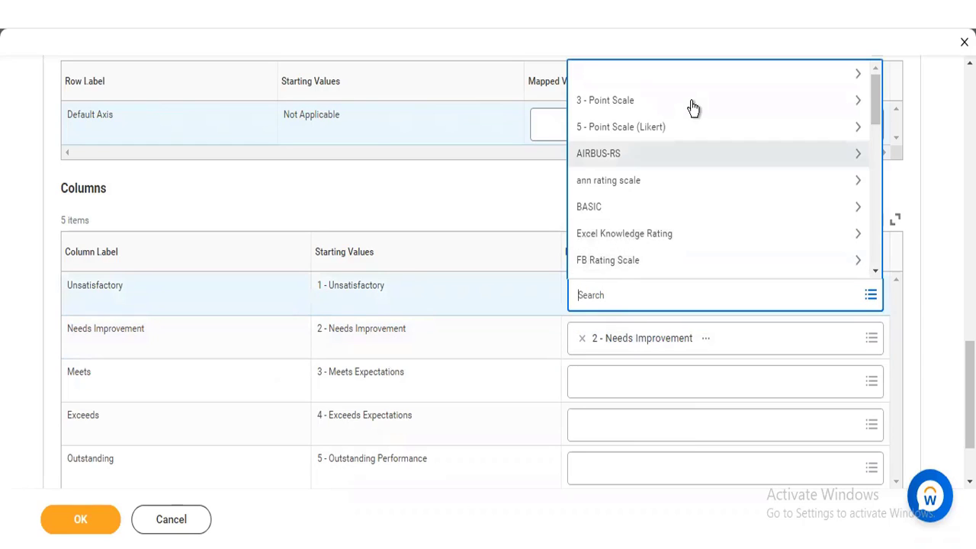
click(860, 102)
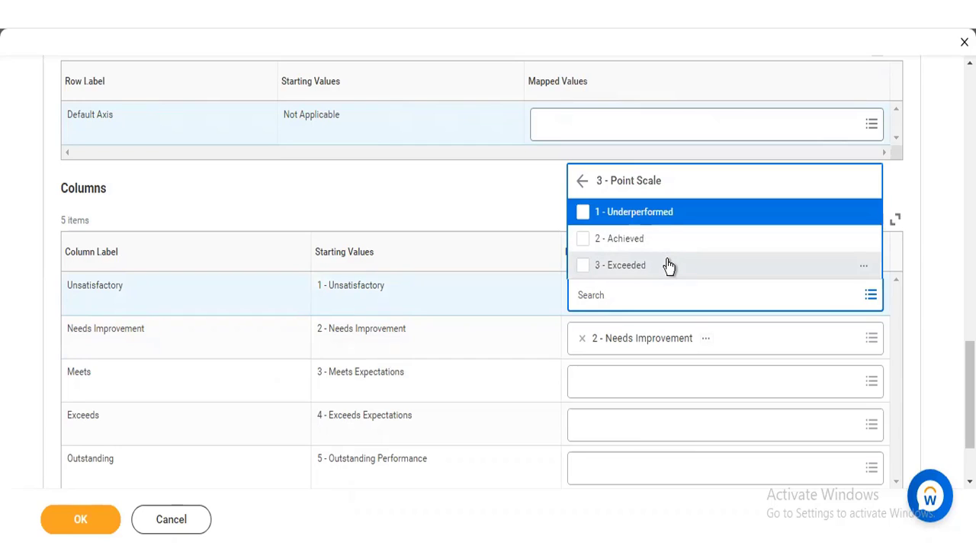
click(584, 217)
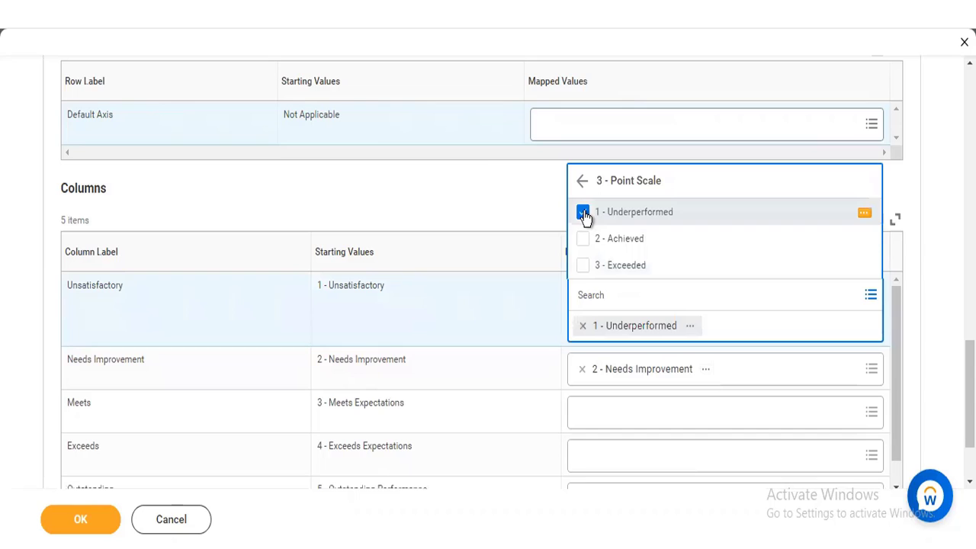
click(484, 169)
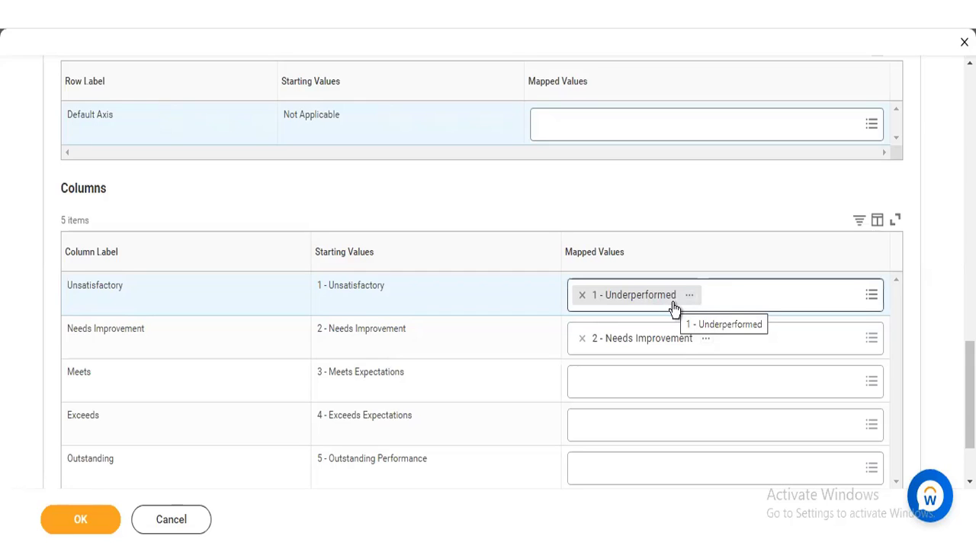
Step: Clear the Unsatisfactory column's mapped value and browse the rating scales available for it
click(581, 296)
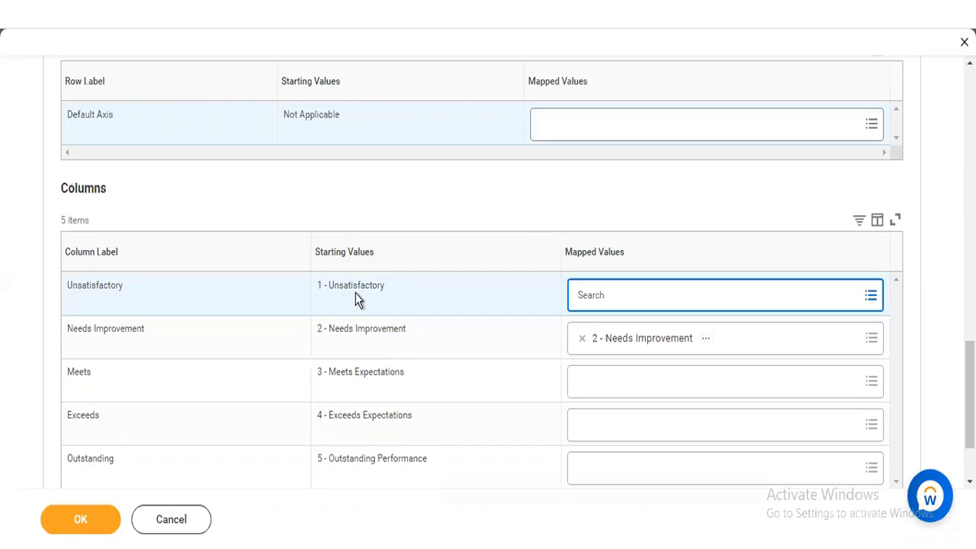
click(599, 296)
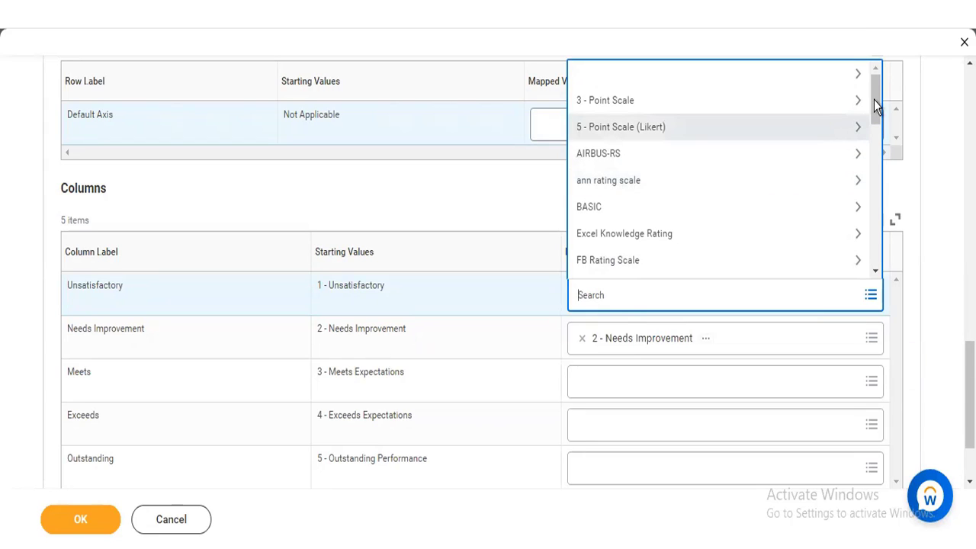
scroll(874, 115, down, 2)
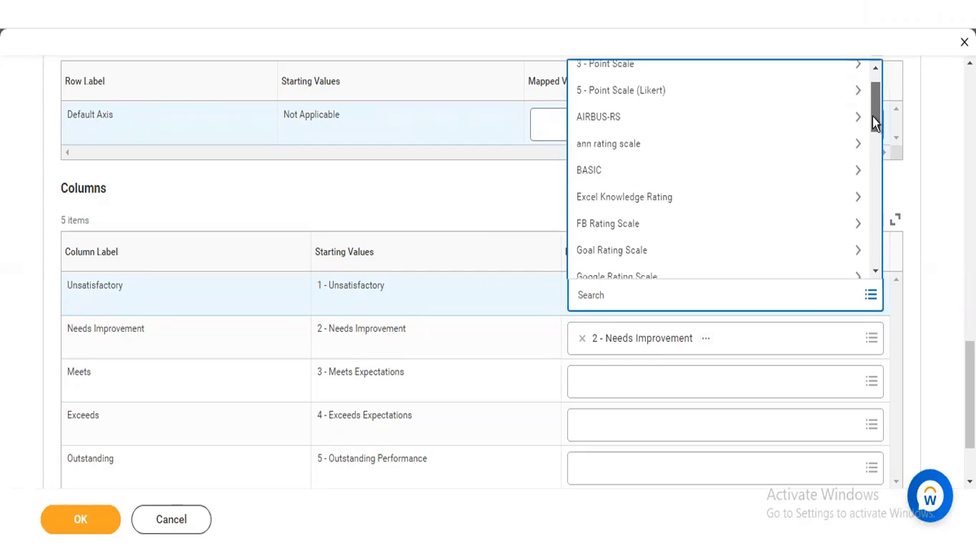
drag(874, 126, 867, 69)
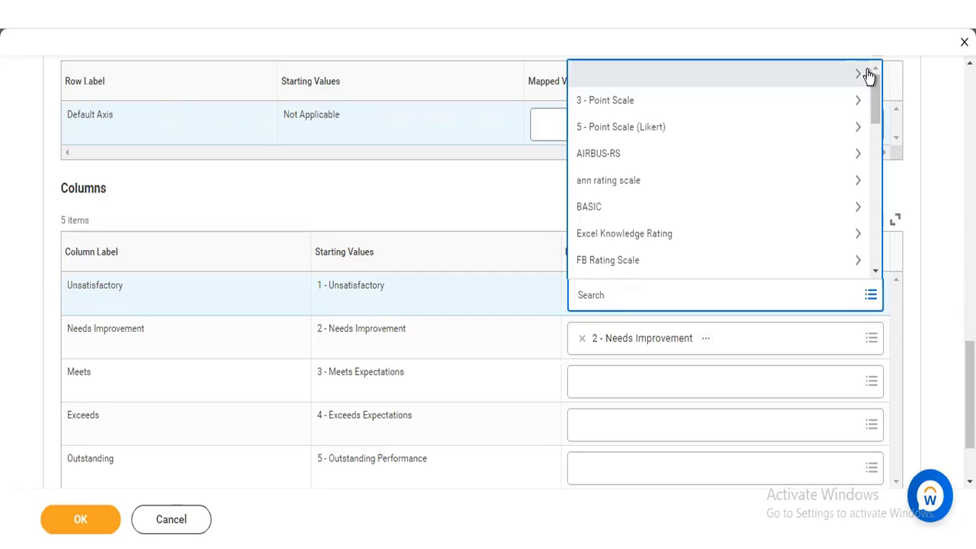
click(868, 71)
click(461, 194)
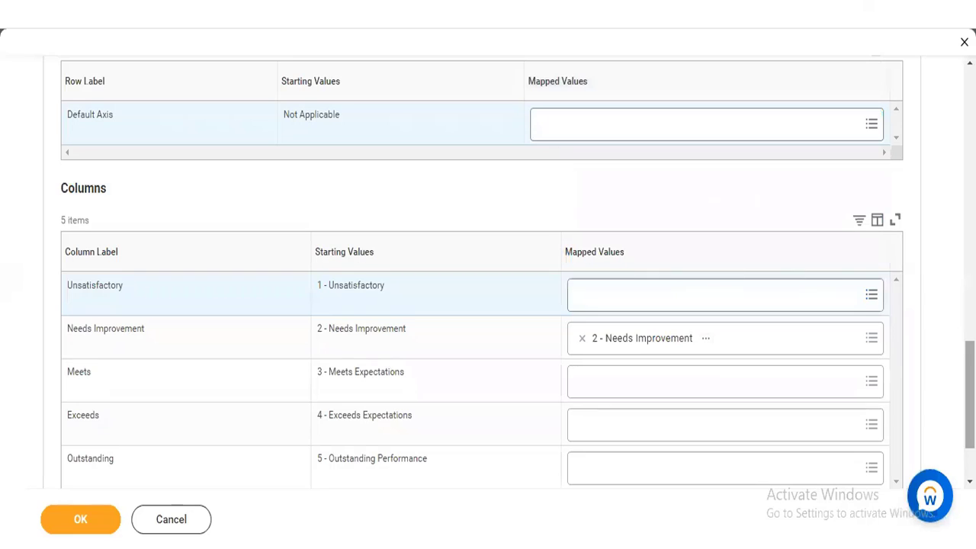
Step: Review the calibration program's general settings, validation options for unplotted workers and target percentages, and the value mapping tables
scroll(217, 311, up, 15)
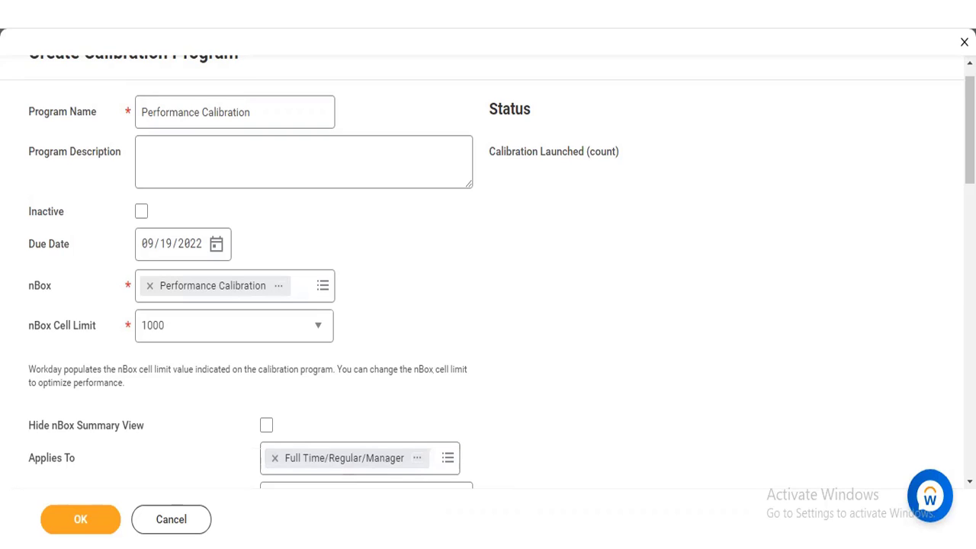
scroll(488, 271, down, 3)
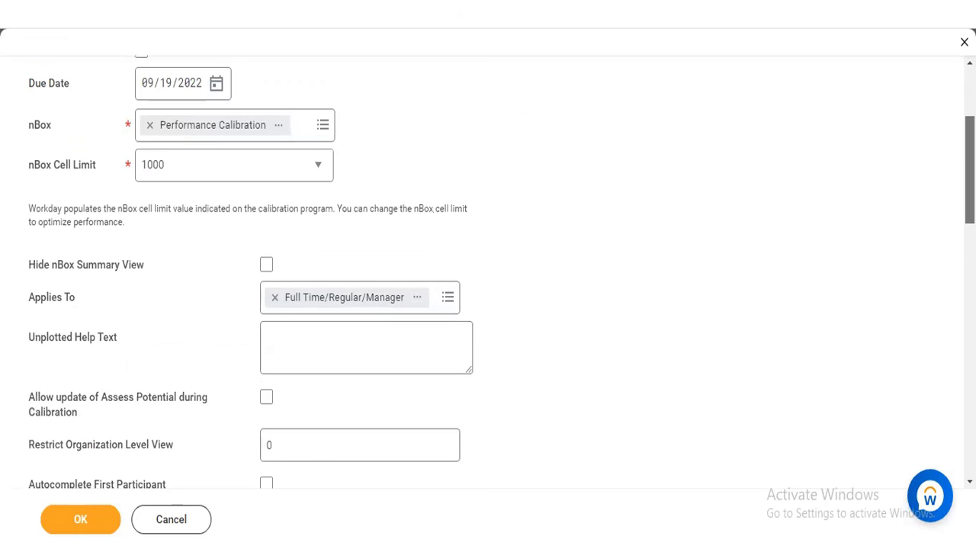
scroll(488, 271, down, 3)
scroll(488, 272, down, 2)
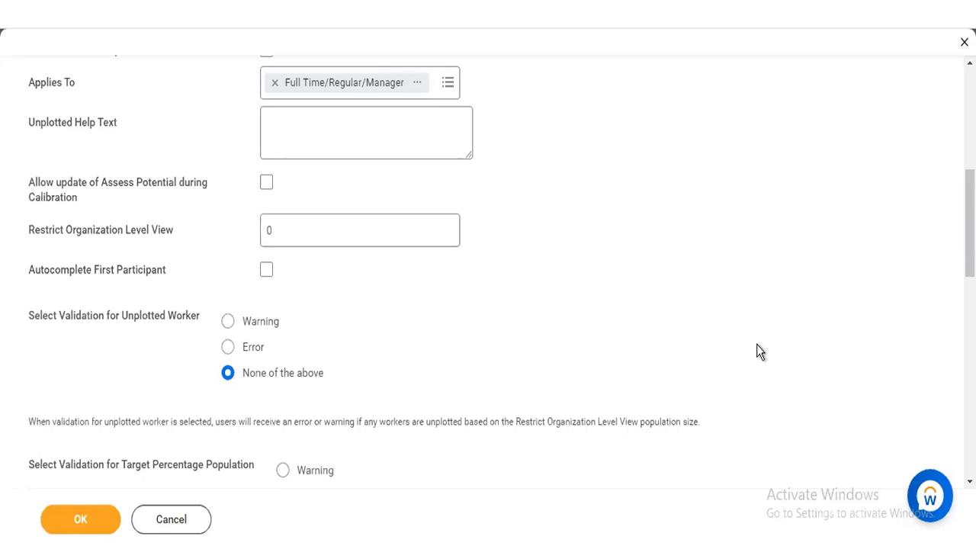
scroll(488, 267, down, 4)
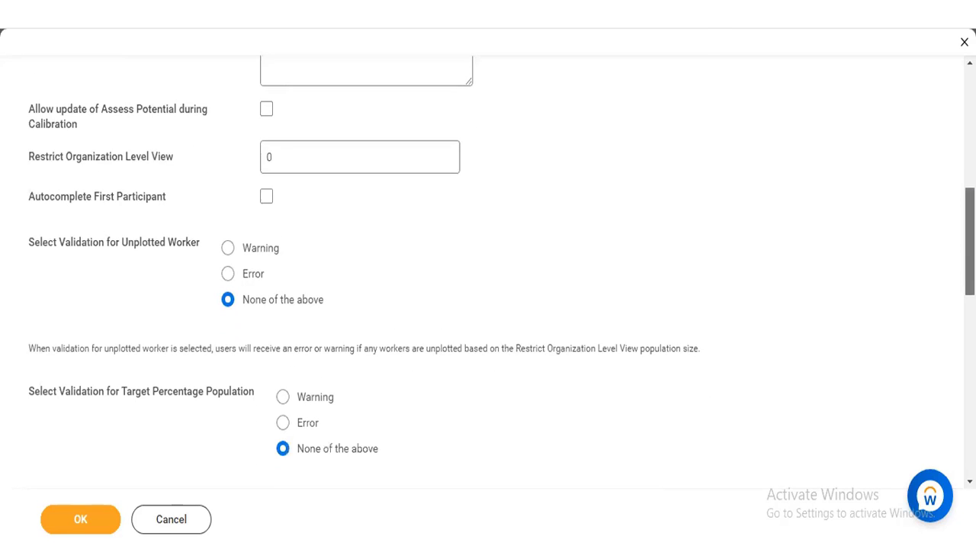
scroll(488, 305, down, 1)
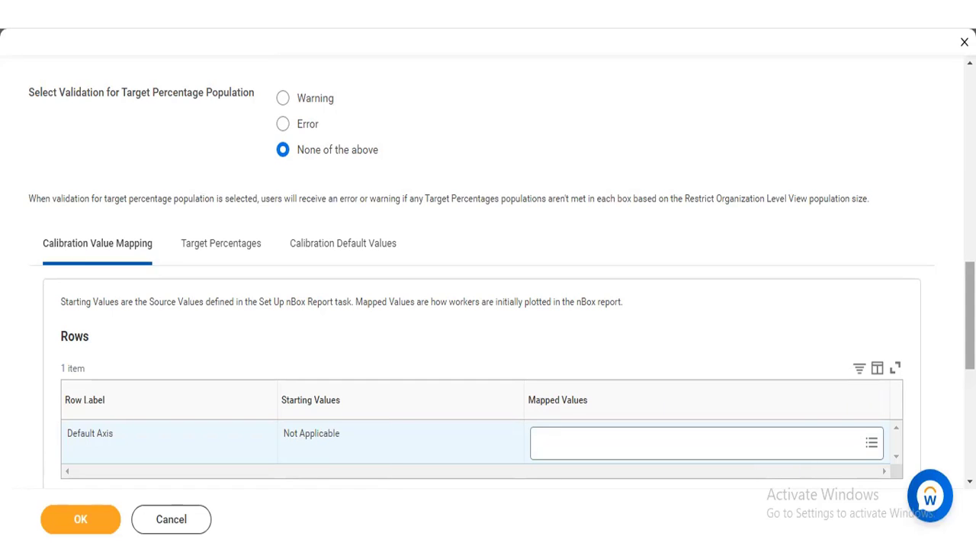
scroll(488, 305, down, 2)
scroll(637, 238, down, 3)
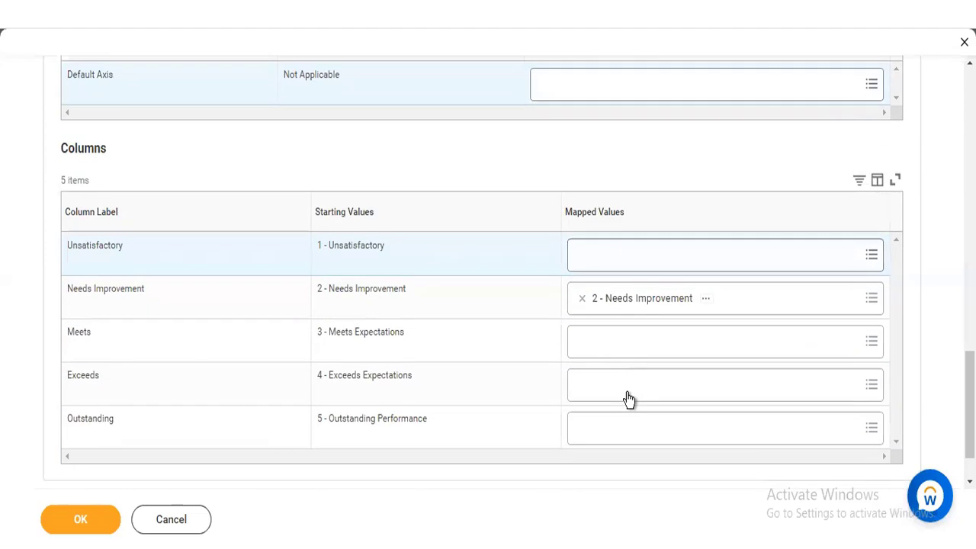
Step: Map the Default Axis row to the value Not Applicable
click(622, 87)
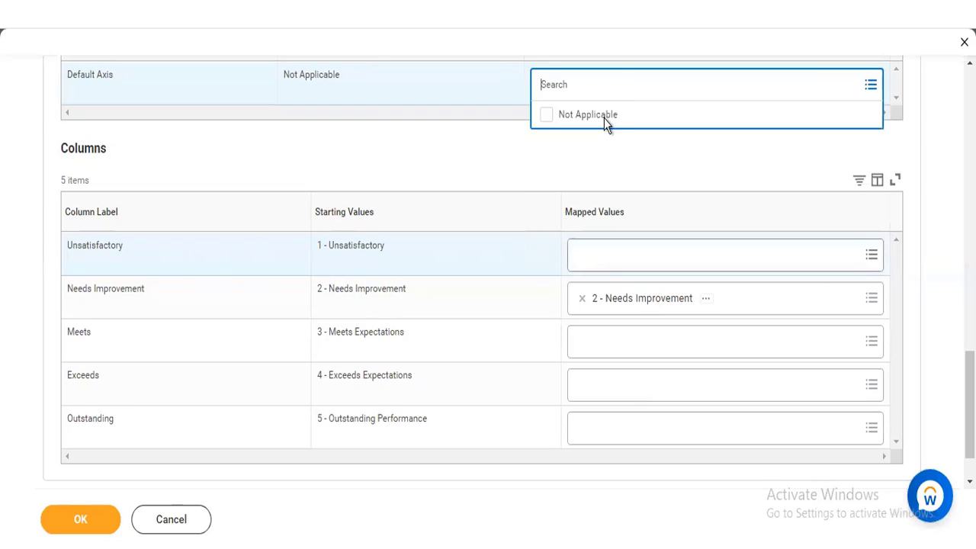
click(588, 114)
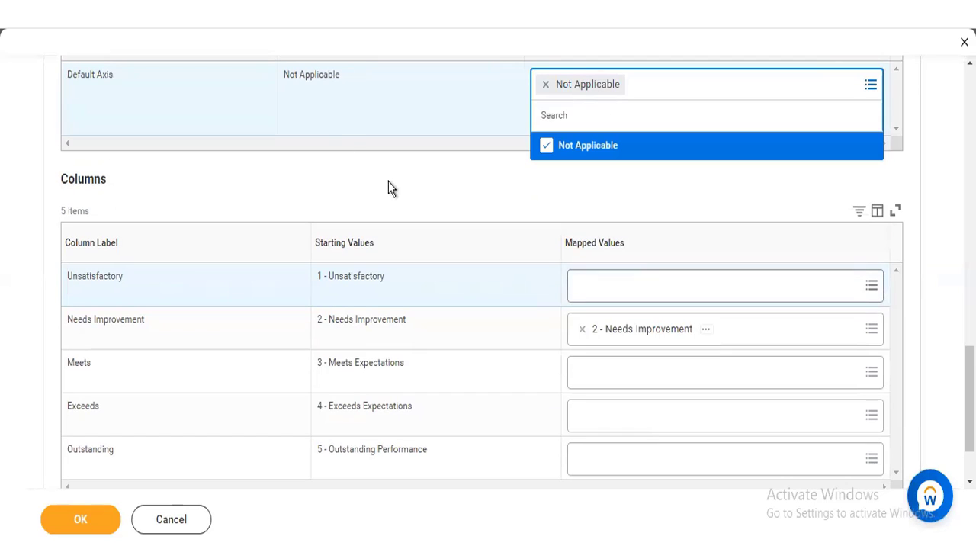
click(562, 262)
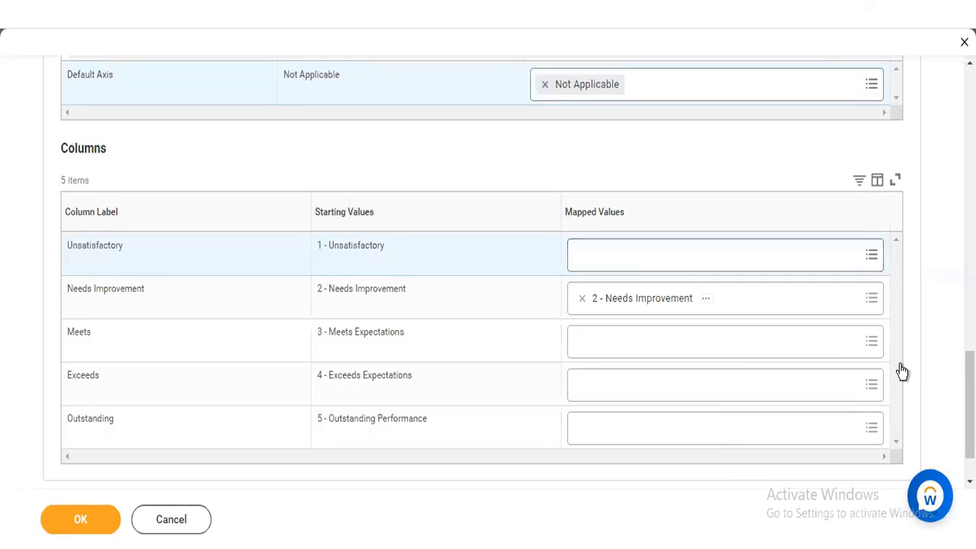
Step: Examine the Target Percentages table for the nBox boxes and open the Calibration Default Values
scroll(162, 83, up, 3)
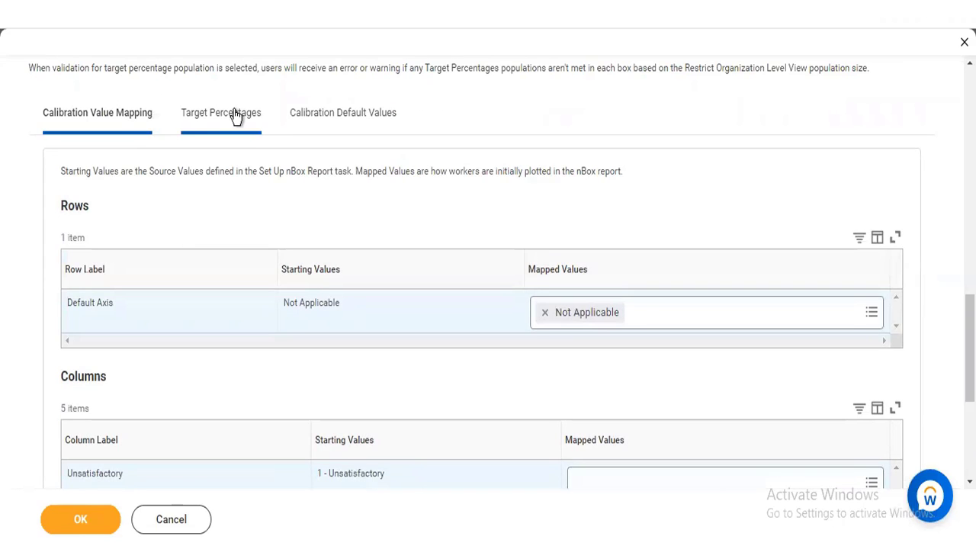
click(235, 116)
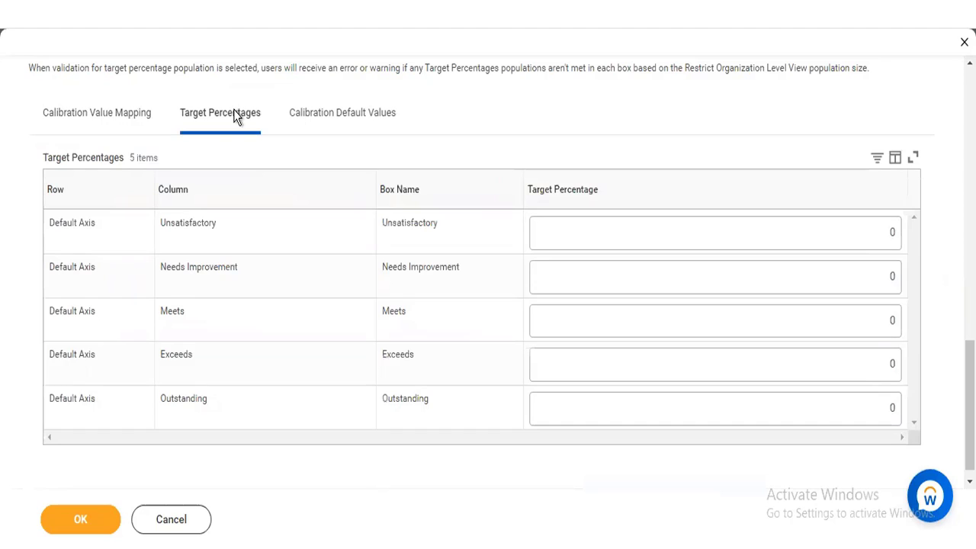
click(327, 125)
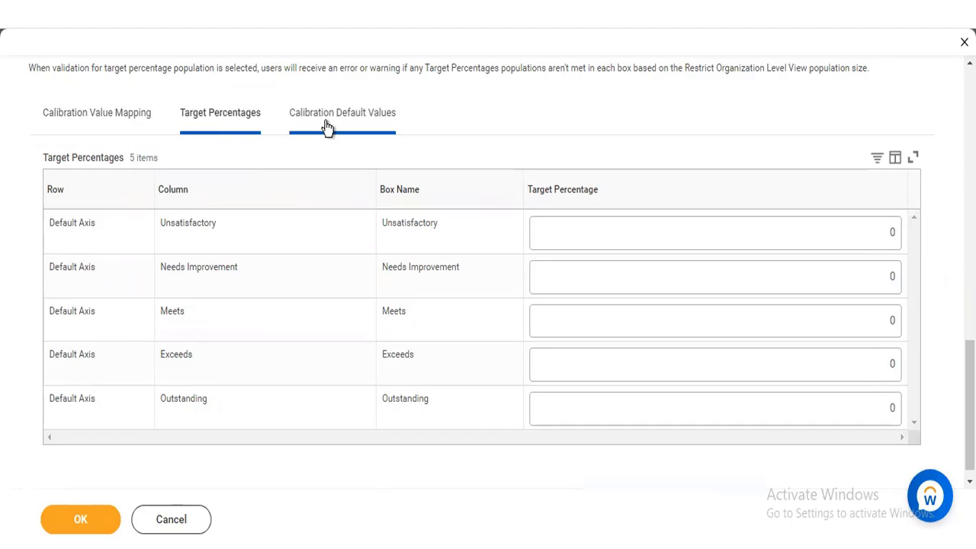